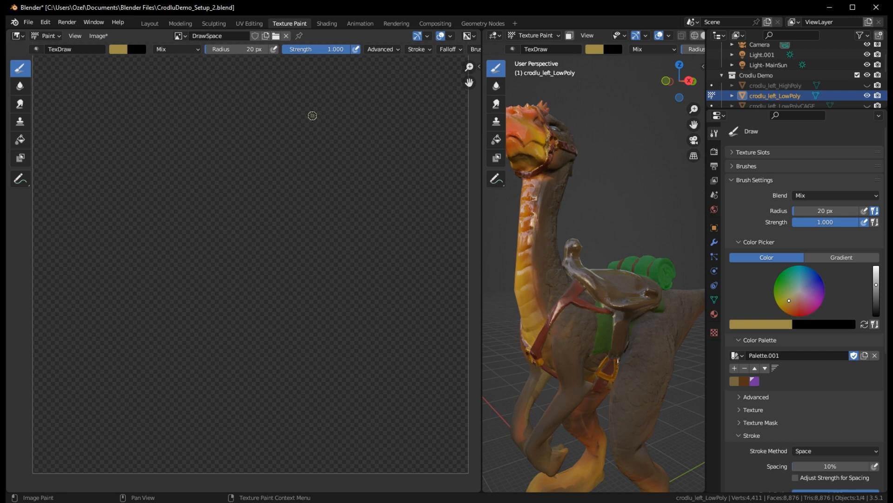
# - Paint a gold outline of the bird-like creature on the blank DrawSpace image, including its head, body, claws and two legs
pyautogui.moveTo(312, 115)
pyautogui.mouseDown()
pyautogui.moveTo(297, 161)
pyautogui.moveTo(394, 254)
pyautogui.moveTo(351, 202)
pyautogui.moveTo(314, 111)
pyautogui.moveTo(297, 152)
pyautogui.moveTo(309, 133)
pyautogui.mouseUp()
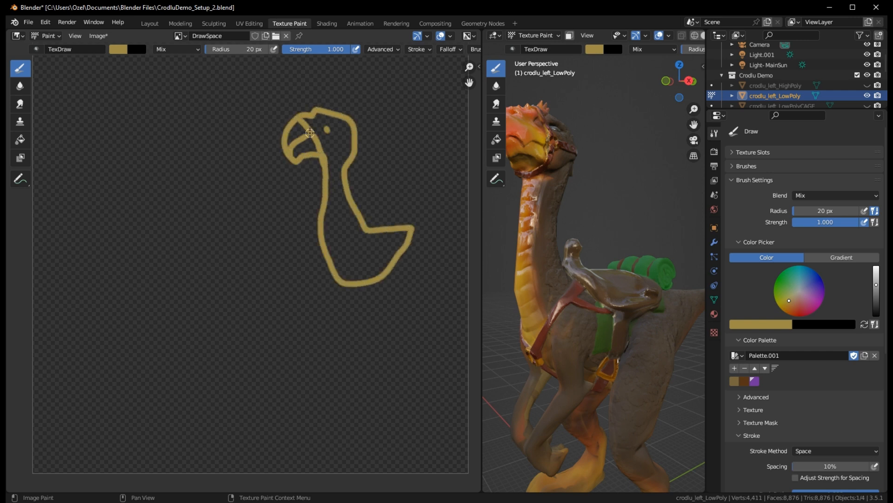
pyautogui.moveTo(334, 235)
pyautogui.mouseDown()
pyautogui.moveTo(294, 234)
pyautogui.moveTo(346, 234)
pyautogui.moveTo(307, 257)
pyautogui.mouseUp()
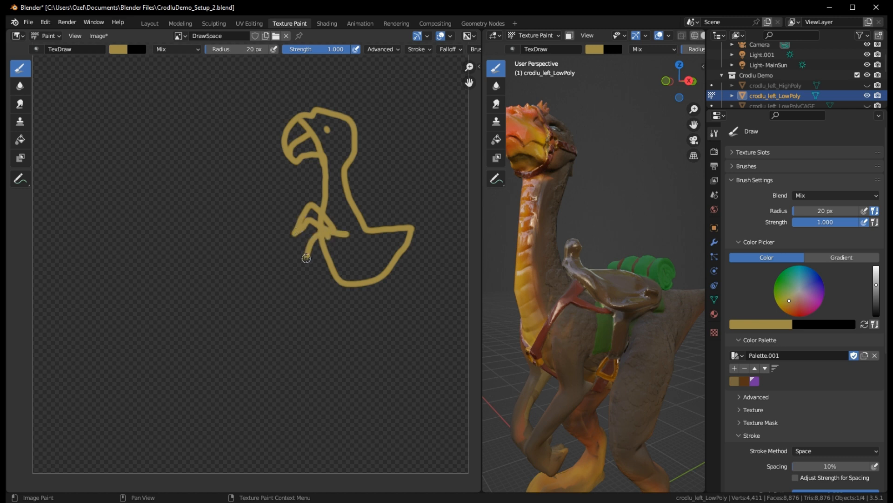
pyautogui.moveTo(366, 252)
pyautogui.mouseDown()
pyautogui.moveTo(356, 321)
pyautogui.moveTo(310, 367)
pyautogui.moveTo(388, 381)
pyautogui.moveTo(368, 256)
pyautogui.moveTo(307, 291)
pyautogui.moveTo(275, 331)
pyautogui.moveTo(337, 280)
pyautogui.mouseUp()
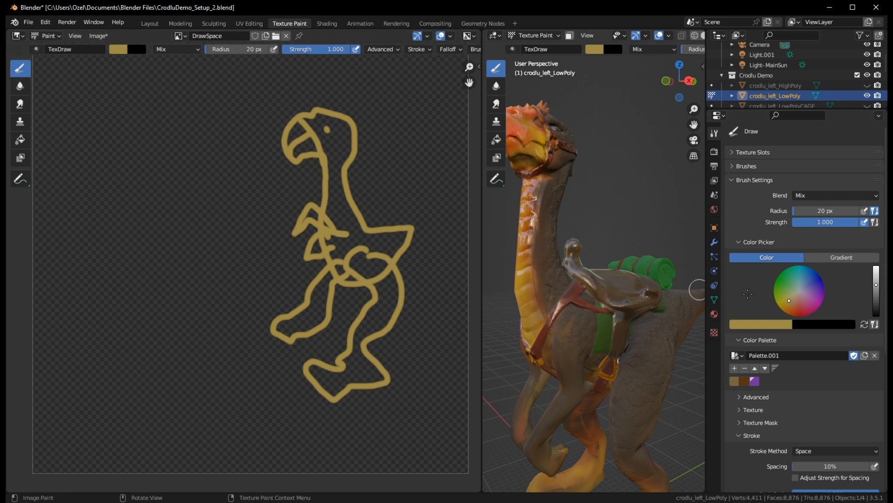
# - Change the brush colour to green, then paint a circle with a central dot beside the creature and another around its front foot
pyautogui.click(798, 286)
pyautogui.click(784, 275)
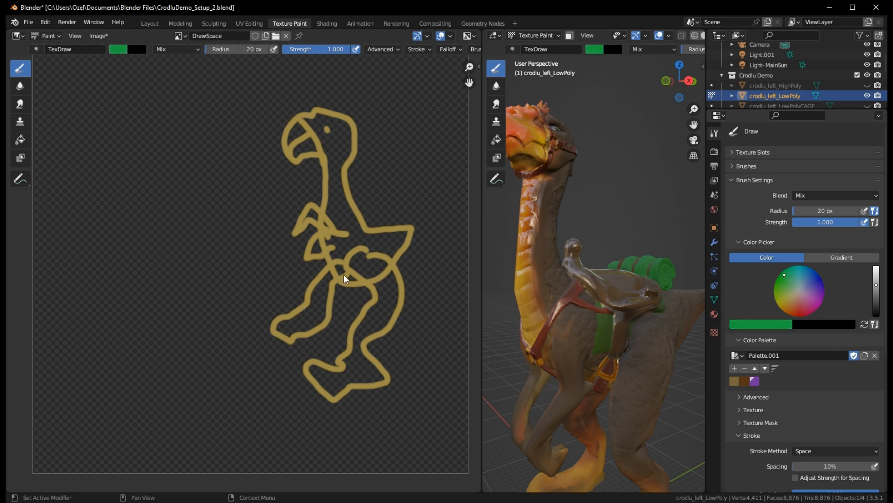
pyautogui.moveTo(94, 264)
pyautogui.mouseDown()
pyautogui.moveTo(130, 321)
pyautogui.moveTo(94, 267)
pyautogui.mouseUp()
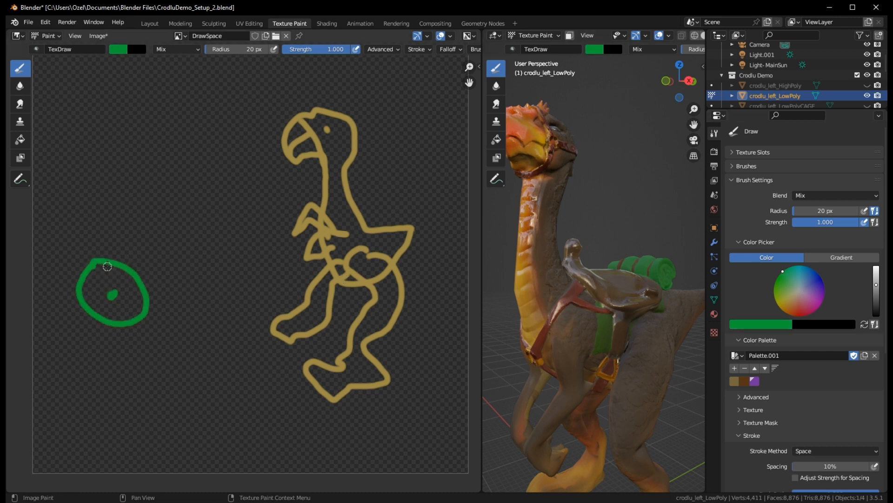
pyautogui.moveTo(264, 297)
pyautogui.mouseDown()
pyautogui.moveTo(244, 312)
pyautogui.moveTo(297, 334)
pyautogui.moveTo(251, 326)
pyautogui.moveTo(281, 302)
pyautogui.mouseUp()
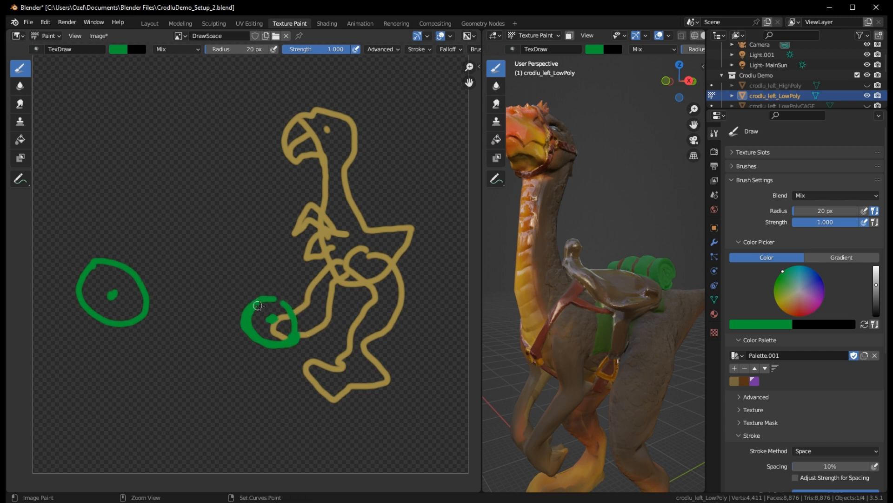
# - Undo the green circles and dots, leaving the gold creature outline
pyautogui.hotkey('ctrl', 'z')
pyautogui.hotkey('ctrl', 'z')
pyautogui.hotkey('ctrl', 'z')
pyautogui.hotkey('ctrl', 'z')
pyautogui.hotkey('ctrl', 'z')
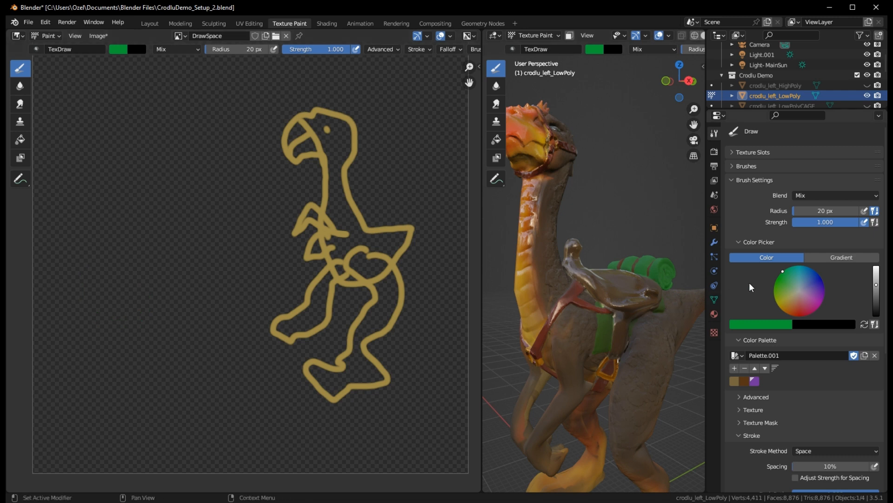
# - Paint a long slanted dividing line beside the creature, replacing the green attempt with a dark grey stroke
pyautogui.moveTo(269, 73)
pyautogui.mouseDown()
pyautogui.moveTo(214, 184)
pyautogui.moveTo(160, 365)
pyautogui.mouseUp()
pyautogui.hotkey('ctrl', 'z')
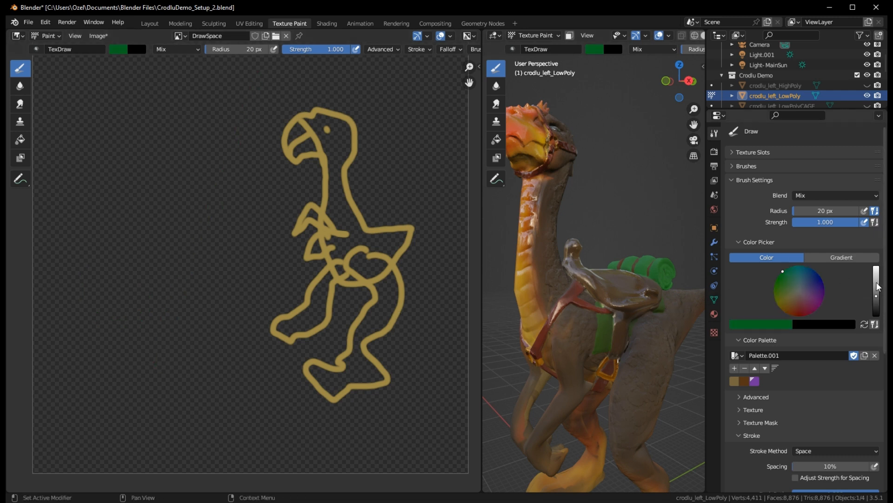
pyautogui.click(799, 292)
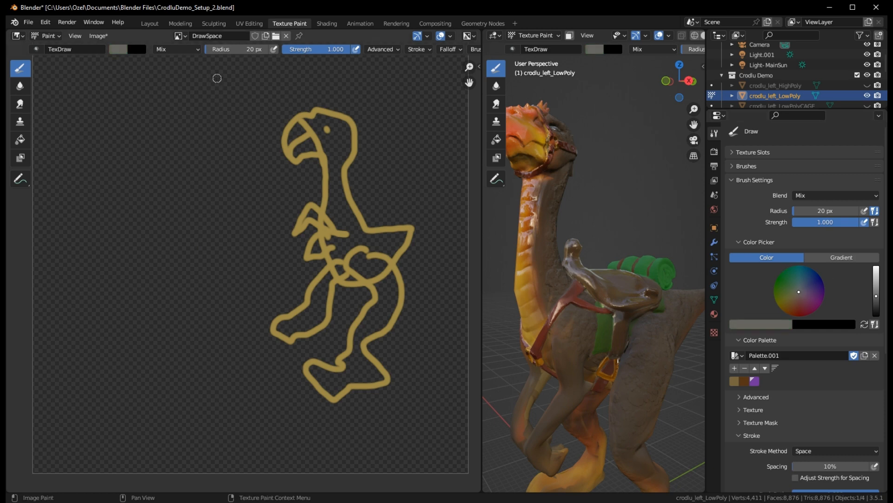
pyautogui.moveTo(216, 79); pyautogui.dragTo(149, 366)
# - Change the brush colour to dark magenta, paint a small oval beside the grey line, and try circling the creature's front leg
pyautogui.moveTo(605, 192); pyautogui.dragTo(625, 204, button='middle')
pyautogui.click(785, 285)
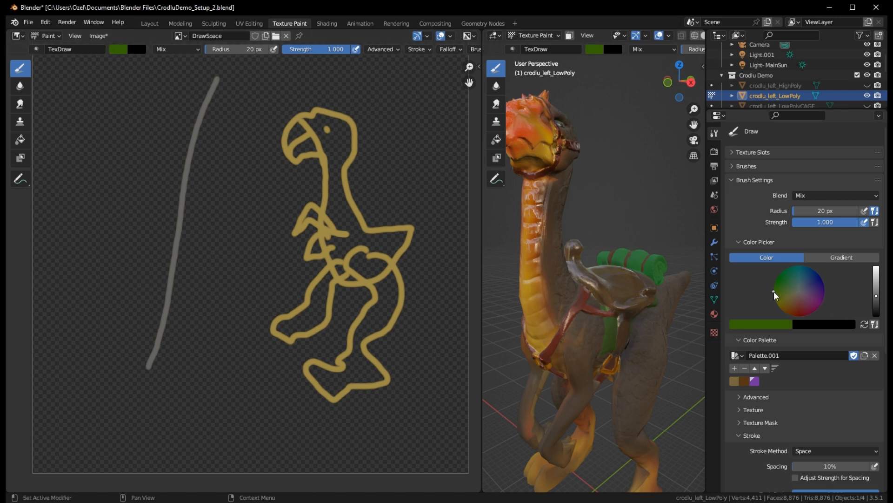
pyautogui.click(813, 303)
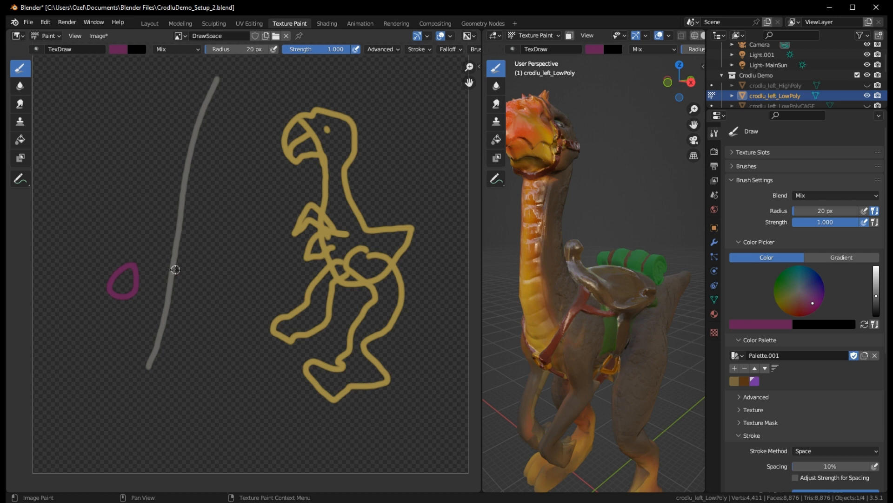
pyautogui.moveTo(278, 323); pyautogui.dragTo(295, 292)
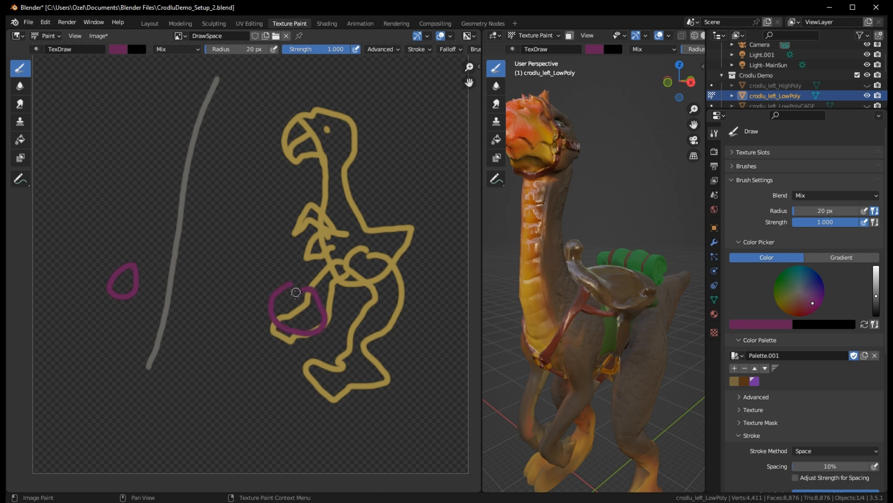
pyautogui.hotkey('ctrl', 'z')
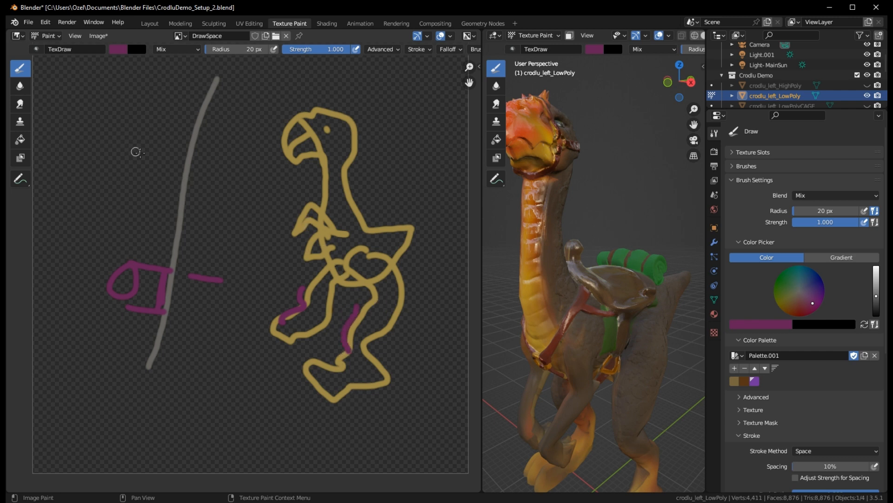
# - Paint a magenta loop at the upper part of the grey line and short curves across the creature's arm and thigh
pyautogui.moveTo(166, 176); pyautogui.dragTo(189, 150)
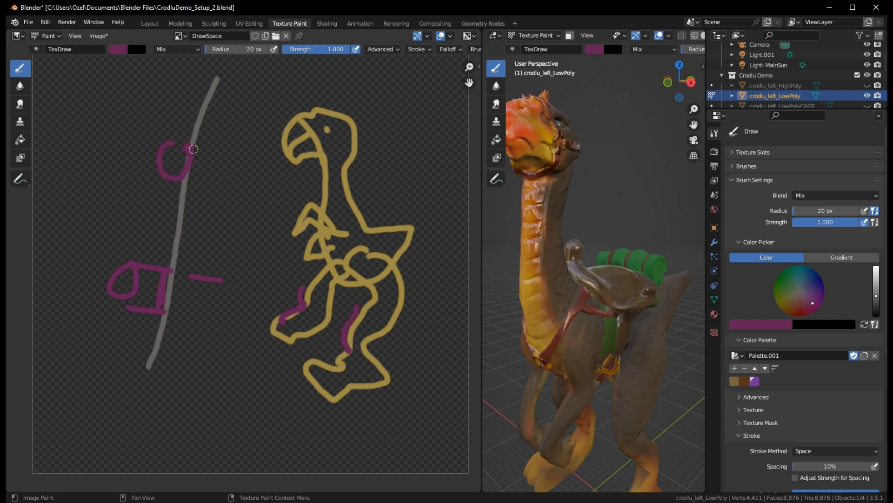
pyautogui.moveTo(305, 201); pyautogui.dragTo(301, 227)
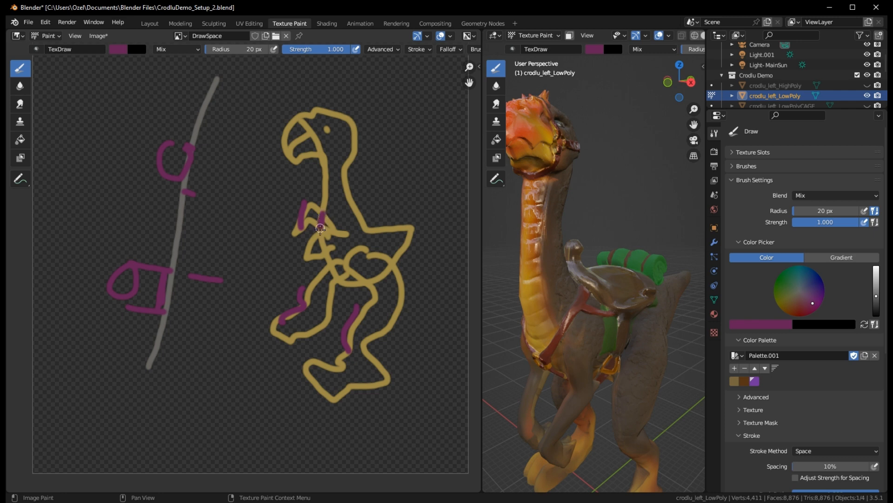
pyautogui.moveTo(361, 244); pyautogui.dragTo(349, 271)
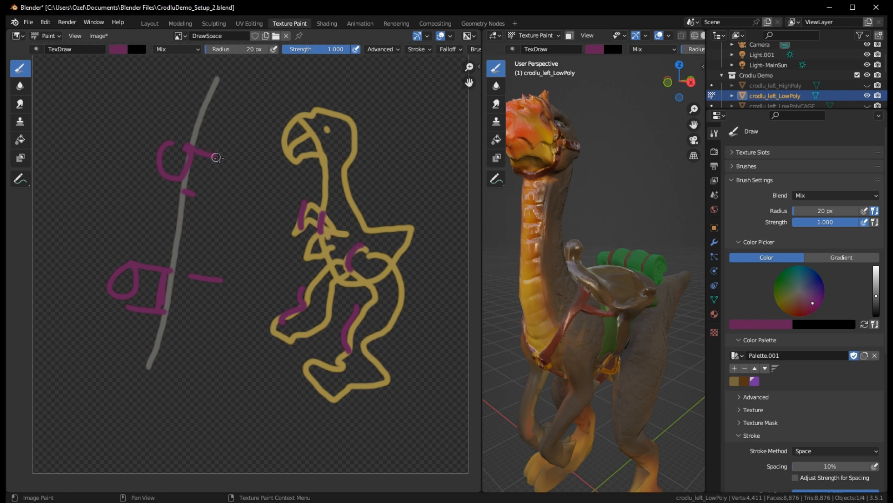
# - Connect the magenta shapes at the grey line to the creature's body and legs with four long magenta strokes
pyautogui.moveTo(216, 157); pyautogui.dragTo(384, 216)
pyautogui.moveTo(201, 203); pyautogui.dragTo(343, 259)
pyautogui.moveTo(122, 268); pyautogui.dragTo(398, 312)
pyautogui.moveTo(181, 316); pyautogui.dragTo(356, 341)
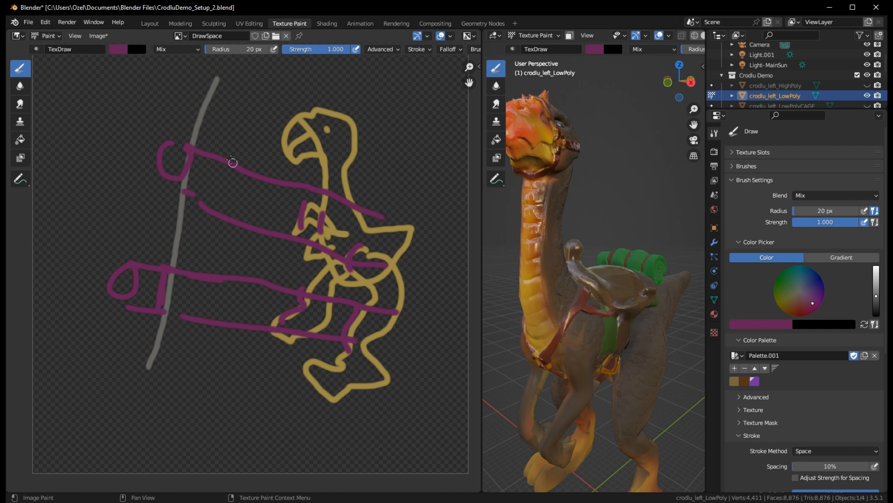
# - Undo all magenta strokes and the grey dividing line, back to the gold creature outline
pyautogui.moveTo(602, 177); pyautogui.dragTo(530, 229, button='middle')
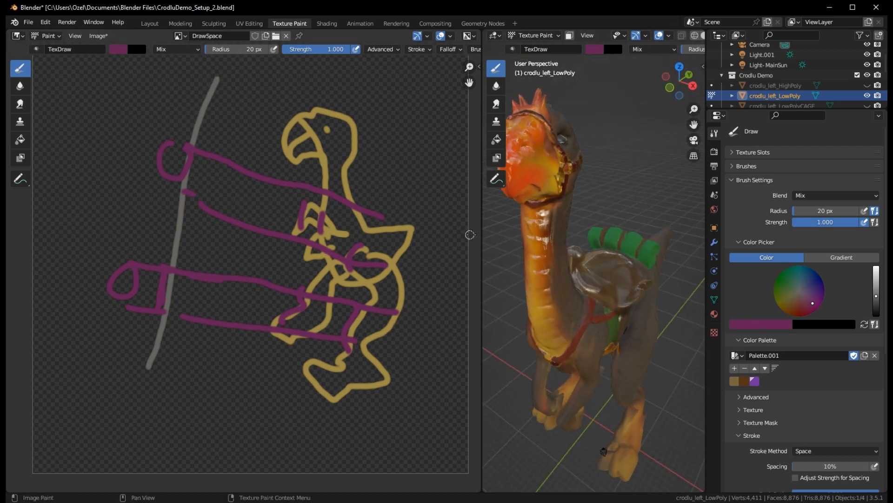
pyautogui.hotkey('ctrl', 'z')
pyautogui.hotkey('ctrl', 'z')
pyautogui.hotkey('ctrl', 'z')
pyautogui.hotkey('ctrl', 'z')
pyautogui.hotkey('ctrl', 'z')
pyautogui.hotkey('ctrl', 'z')
pyautogui.hotkey('ctrl', 'z')
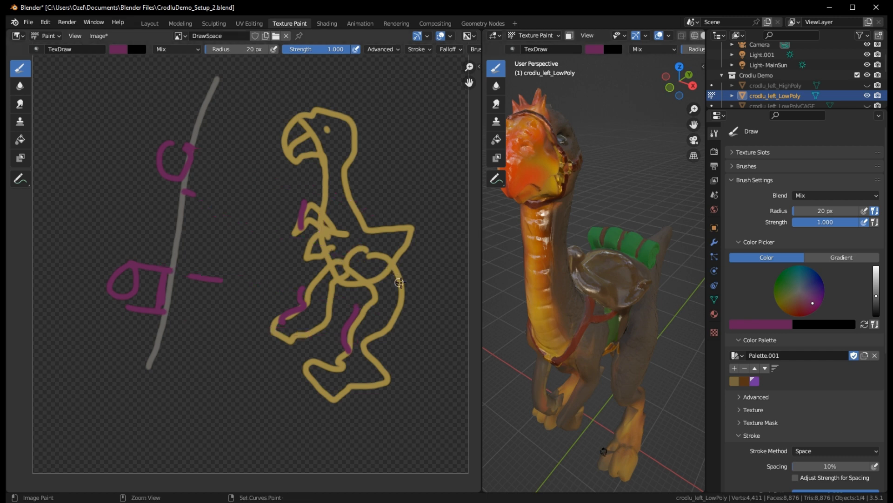
pyautogui.hotkey('ctrl', 'z')
pyautogui.hotkey('ctrl', 'z')
pyautogui.hotkey('ctrl', 'z')
pyautogui.hotkey('ctrl', 'z')
pyautogui.hotkey('ctrl', 'z')
pyautogui.hotkey('ctrl', 'z')
pyautogui.hotkey('ctrl', 'z')
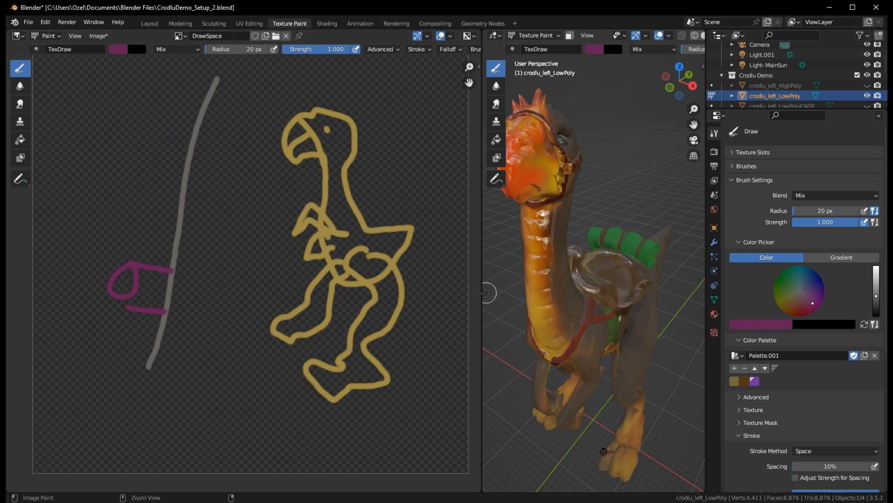
pyautogui.hotkey('ctrl', 'z')
pyautogui.hotkey('ctrl', 'z')
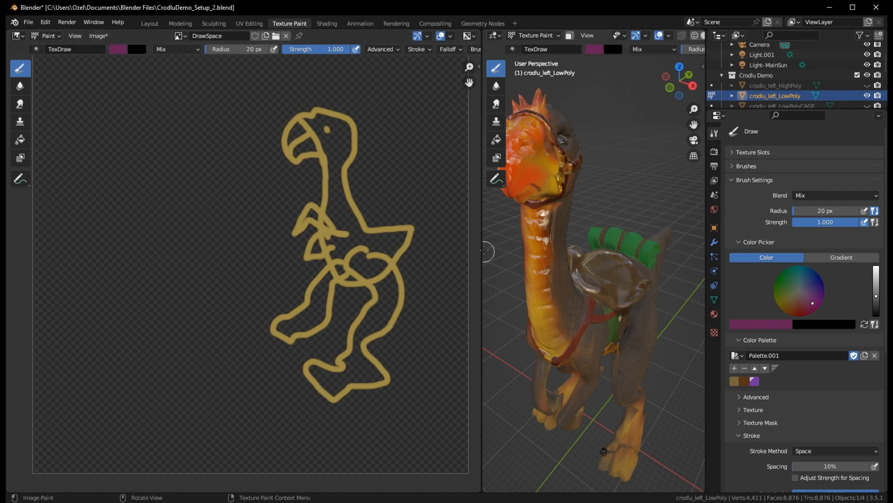
# - Widen the 3D viewport and examine the textured creature's head, neck, saddle and bedroll from several angles
pyautogui.moveTo(485, 251); pyautogui.dragTo(129, 267)
pyautogui.moveTo(181, 271); pyautogui.dragTo(643, 228, button='middle')
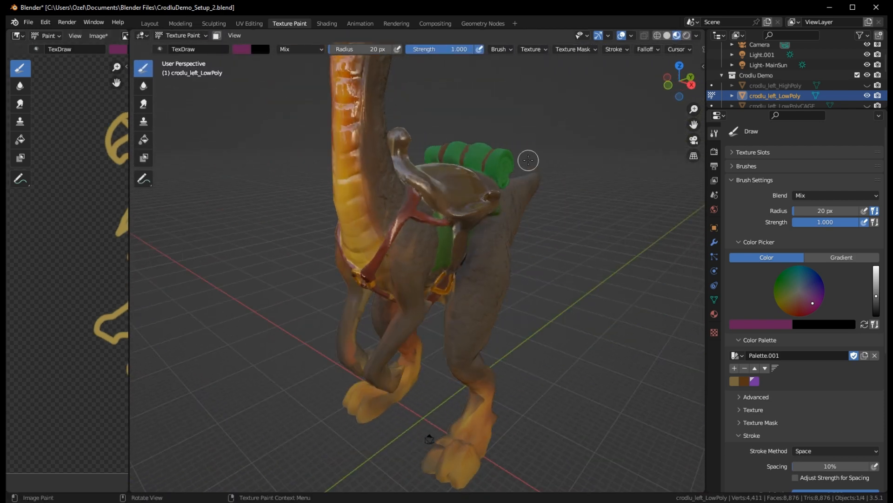
pyautogui.moveTo(528, 160); pyautogui.dragTo(564, 267, button='middle')
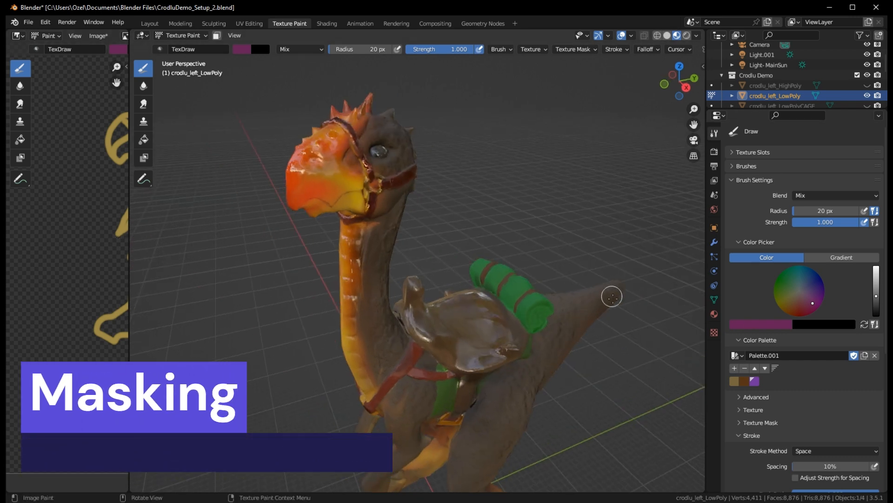
pyautogui.moveTo(605, 365); pyautogui.dragTo(585, 329, button='middle')
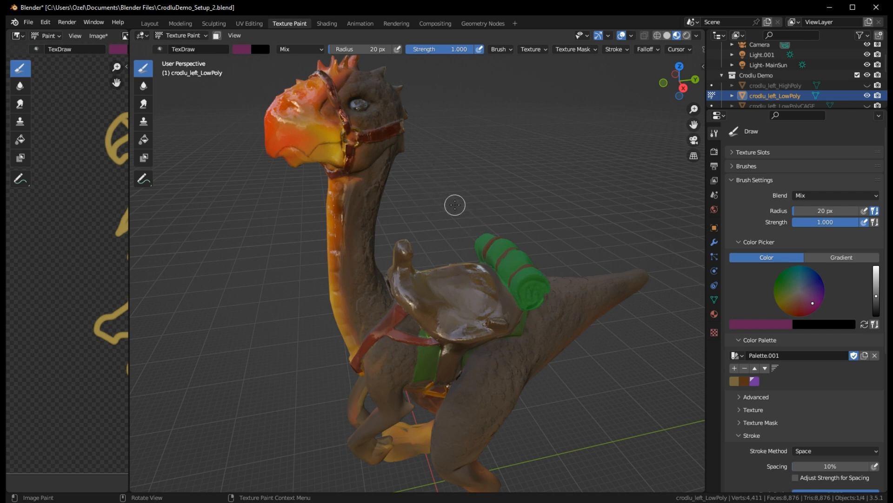
pyautogui.moveTo(464, 196)
pyautogui.mouseDown(button='middle')
pyautogui.moveTo(498, 200)
pyautogui.moveTo(454, 191)
pyautogui.moveTo(468, 197)
pyautogui.mouseUp(button='middle')
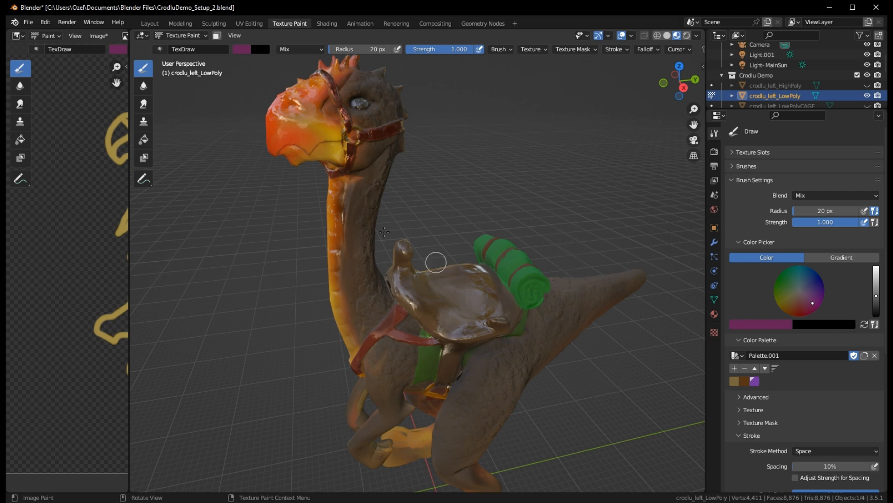
pyautogui.moveTo(534, 166)
pyautogui.mouseDown(button='middle')
pyautogui.moveTo(553, 163)
pyautogui.moveTo(553, 182)
pyautogui.moveTo(517, 201)
pyautogui.mouseUp(button='middle')
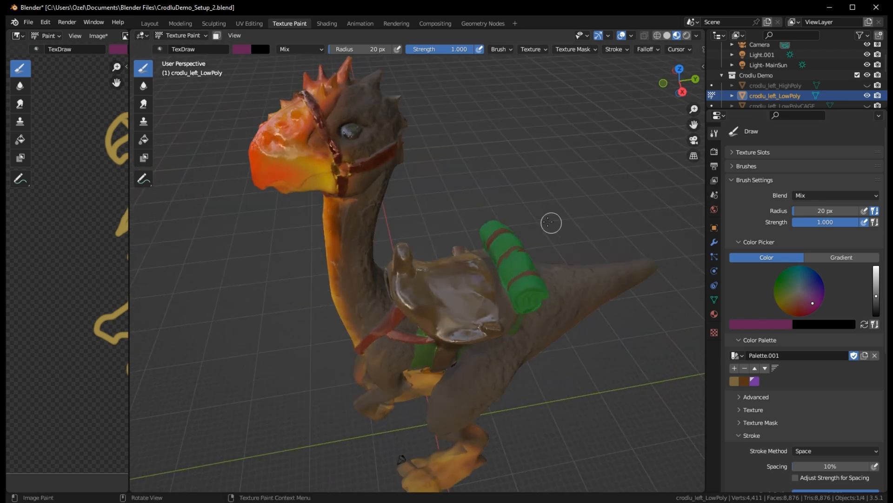
pyautogui.moveTo(587, 230)
pyautogui.mouseDown(button='middle')
pyautogui.moveTo(575, 198)
pyautogui.moveTo(591, 227)
pyautogui.mouseUp(button='middle')
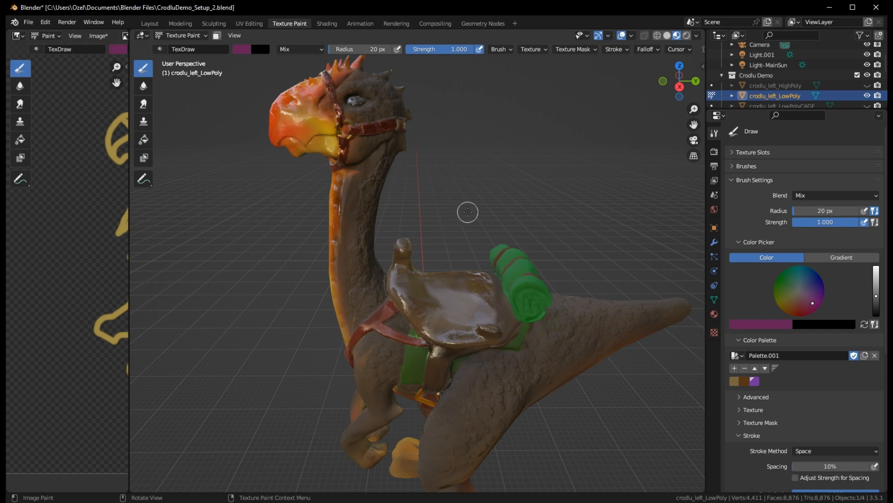
pyautogui.moveTo(466, 212); pyautogui.dragTo(447, 264, button='middle')
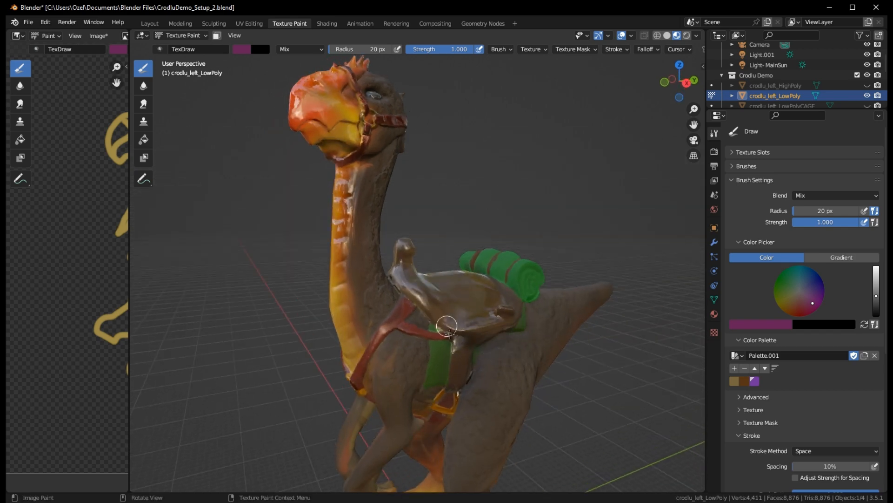
pyautogui.moveTo(471, 178); pyautogui.dragTo(499, 174, button='middle')
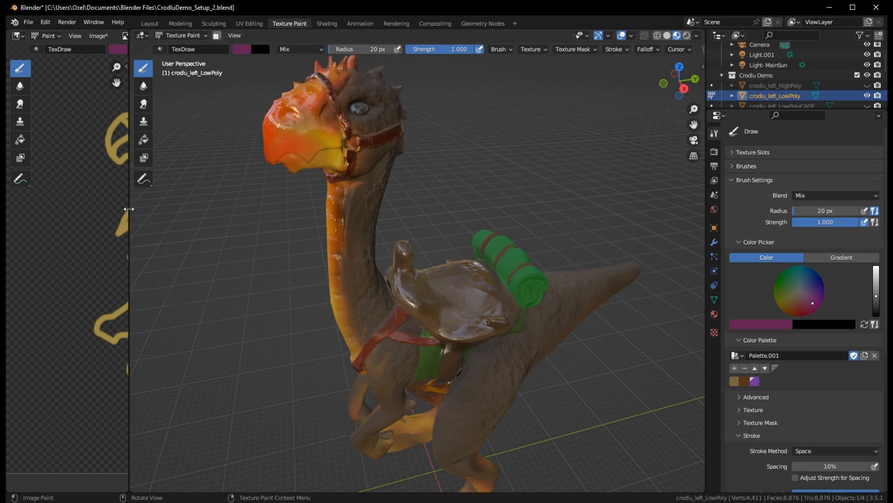
# - Switch to the Layout workspace and show the framed low-poly creature in Material Preview shading
pyautogui.moveTo(128, 209); pyautogui.dragTo(164, 209)
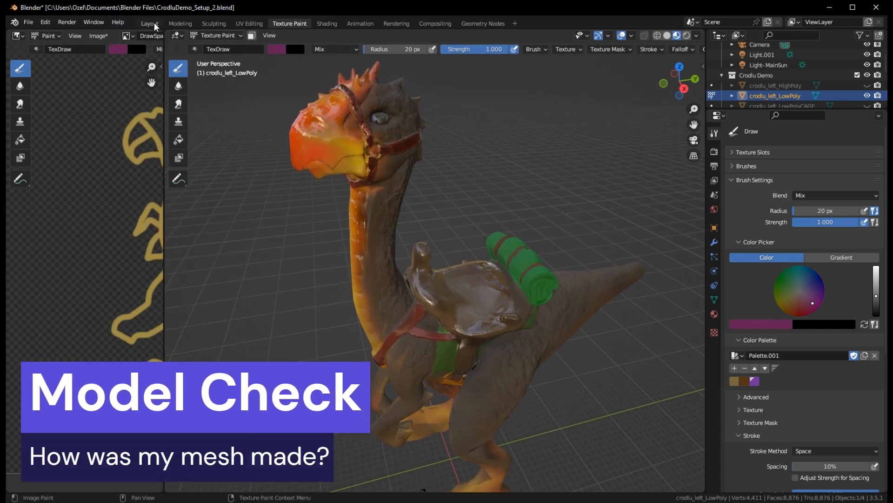
pyautogui.click(153, 25)
pyautogui.moveTo(569, 332)
pyautogui.mouseDown(button='middle')
pyautogui.moveTo(421, 320)
pyautogui.moveTo(357, 325)
pyautogui.mouseUp(button='middle')
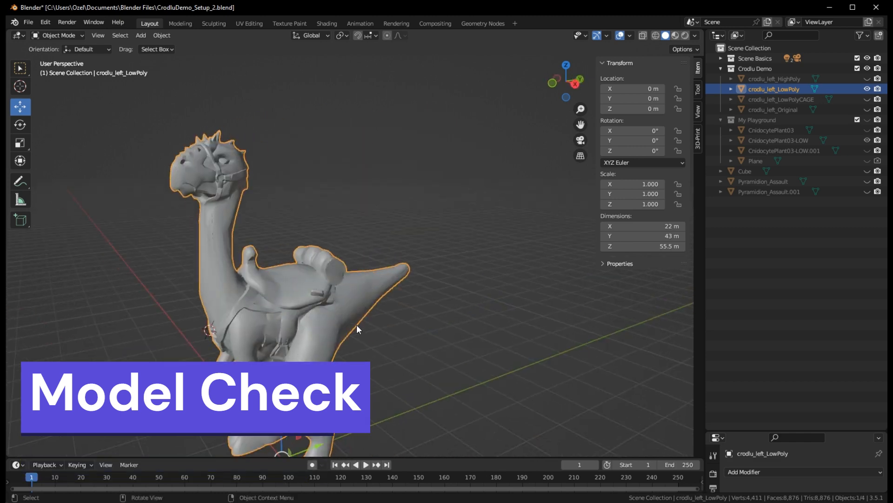
pyautogui.press('KP_Decimal')
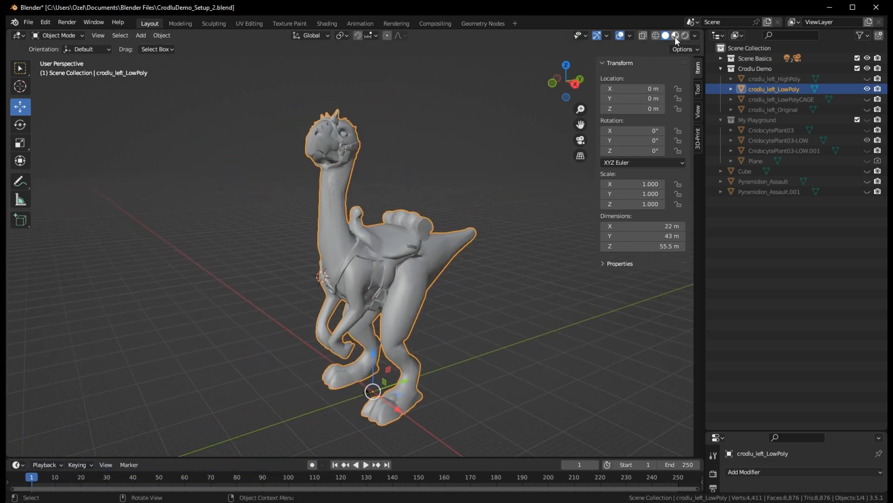
pyautogui.click(674, 38)
pyautogui.moveTo(535, 223); pyautogui.dragTo(489, 280, button='middle')
# - Enter Edit Mode on crodlu_left_LowPoly and display its mesh topology in Solid shading
pyautogui.click(82, 36)
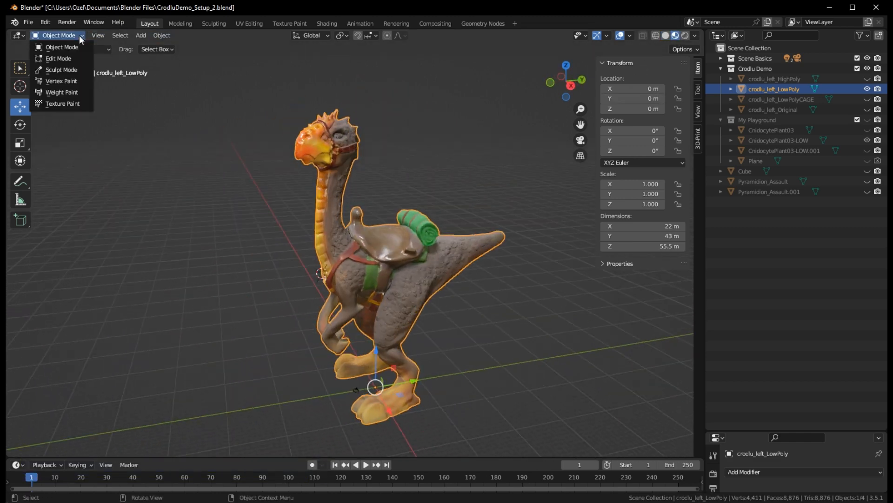
pyautogui.click(59, 58)
pyautogui.moveTo(427, 154); pyautogui.dragTo(535, 140, button='middle')
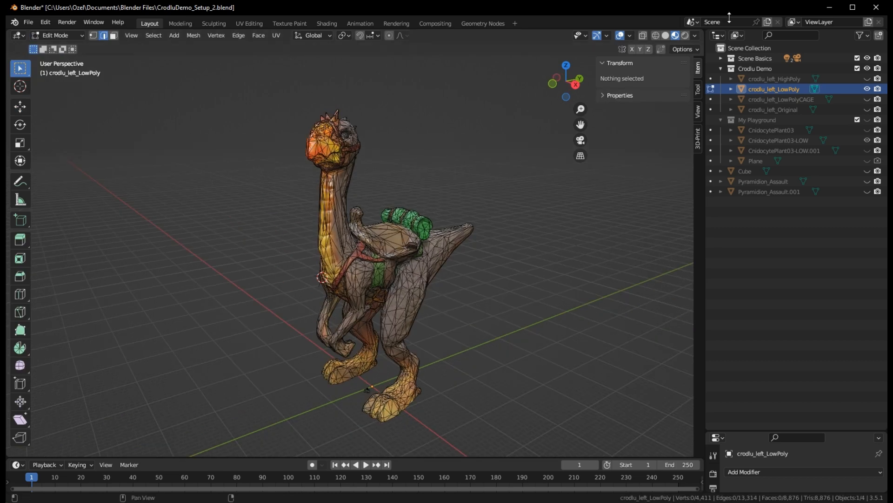
pyautogui.click(665, 37)
pyautogui.moveTo(465, 139); pyautogui.dragTo(514, 168, button='middle')
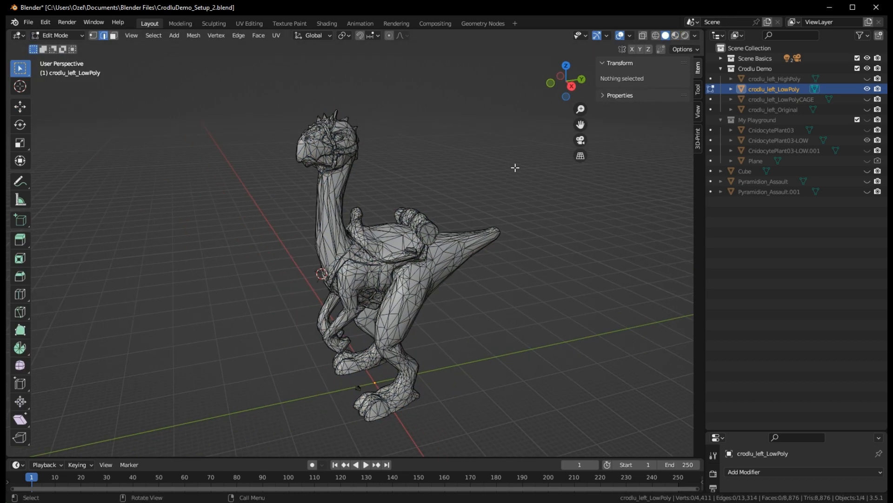
# - Select the entire low-poly creature mesh, try separating it by loose parts, and clear the selection
pyautogui.press('a')
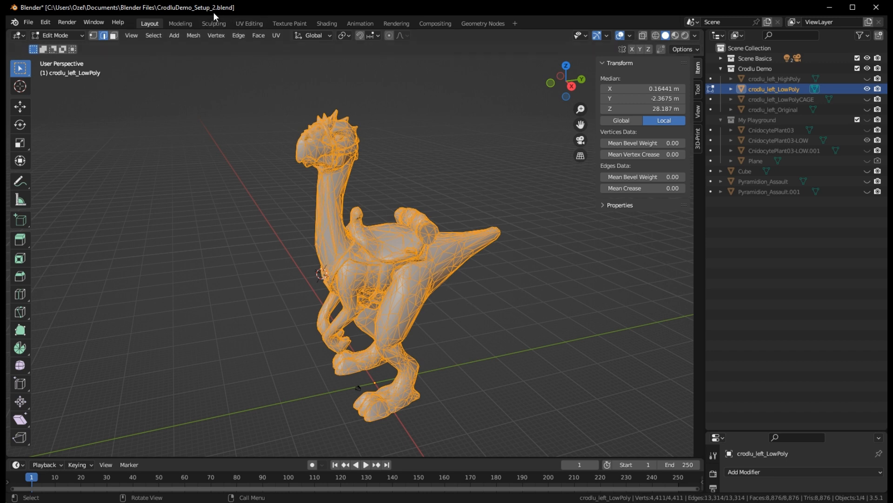
pyautogui.click(193, 35)
pyautogui.moveTo(234, 134)
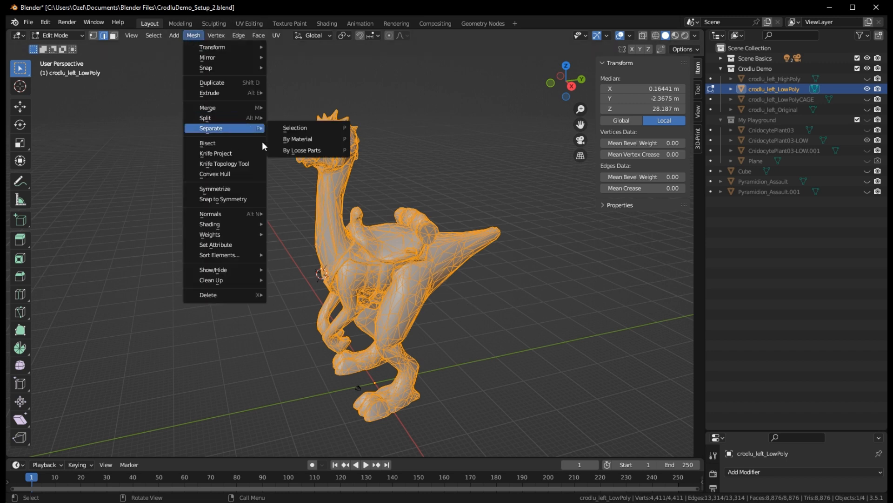
pyautogui.click(321, 151)
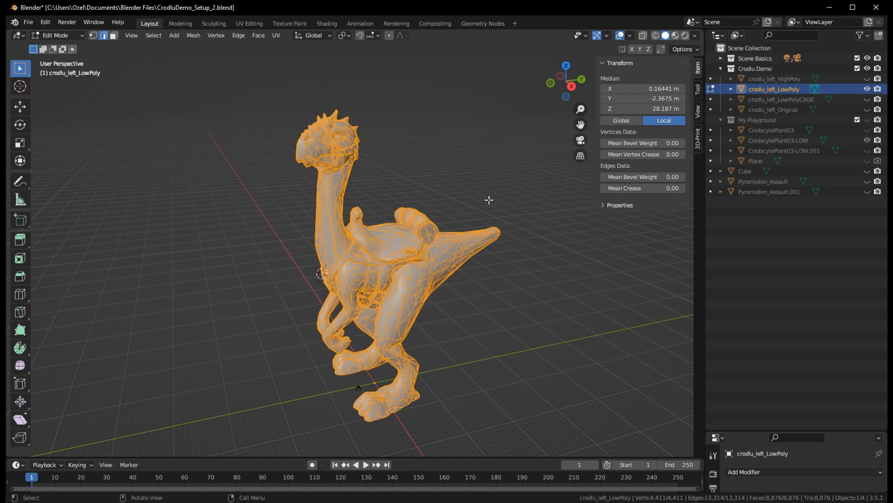
pyautogui.moveTo(566, 266)
pyautogui.mouseDown(button='middle')
pyautogui.moveTo(518, 309)
pyautogui.moveTo(522, 295)
pyautogui.moveTo(565, 273)
pyautogui.moveTo(553, 261)
pyautogui.mouseUp(button='middle')
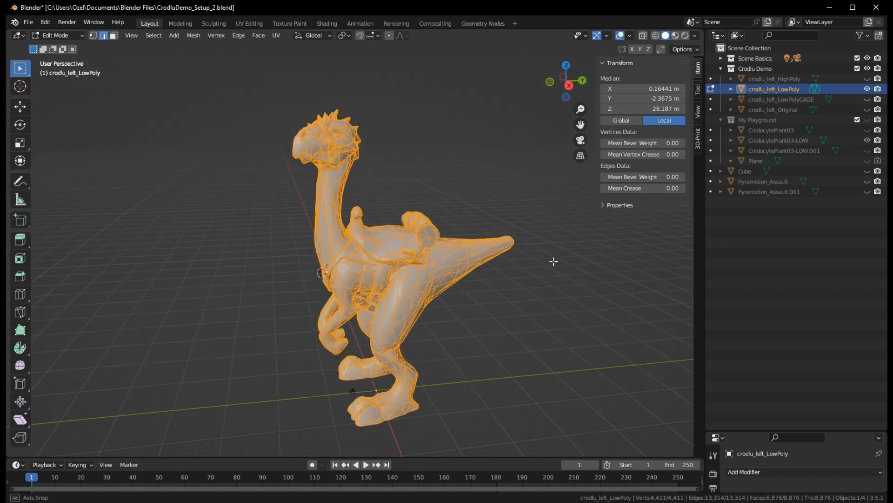
pyautogui.click(422, 141)
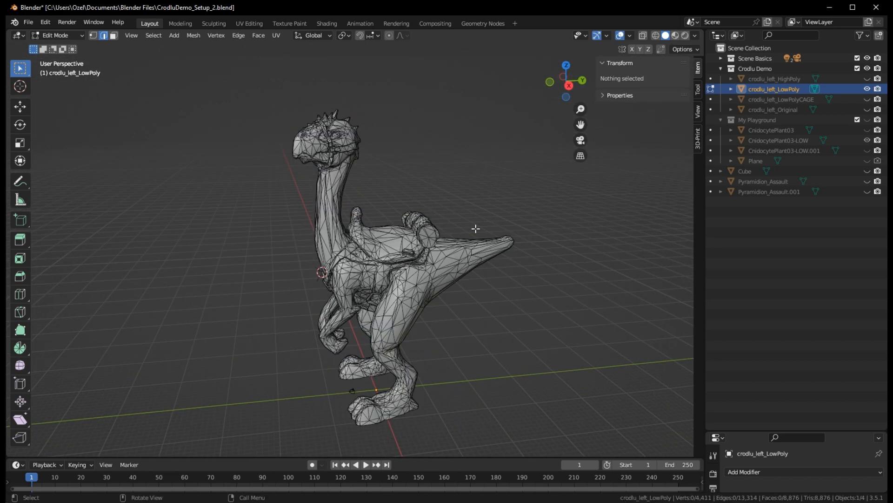
pyautogui.moveTo(503, 203); pyautogui.dragTo(410, 134, button='middle')
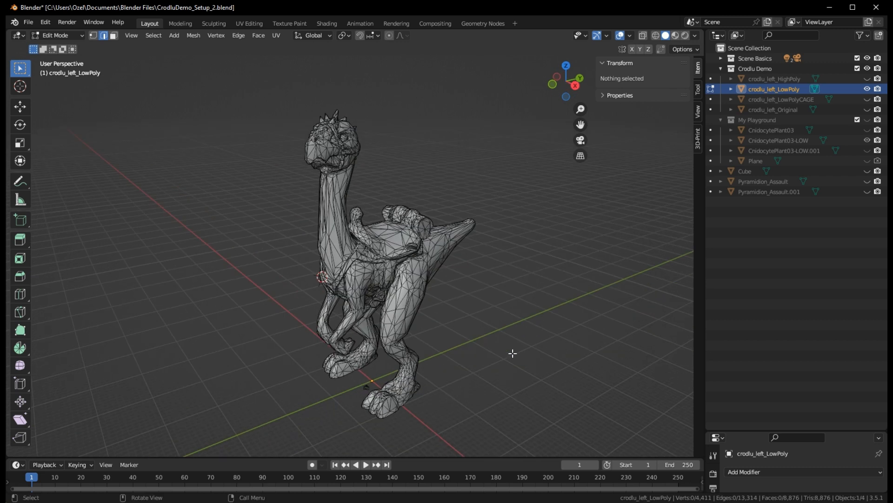
pyautogui.moveTo(491, 359); pyautogui.dragTo(479, 344, button='middle')
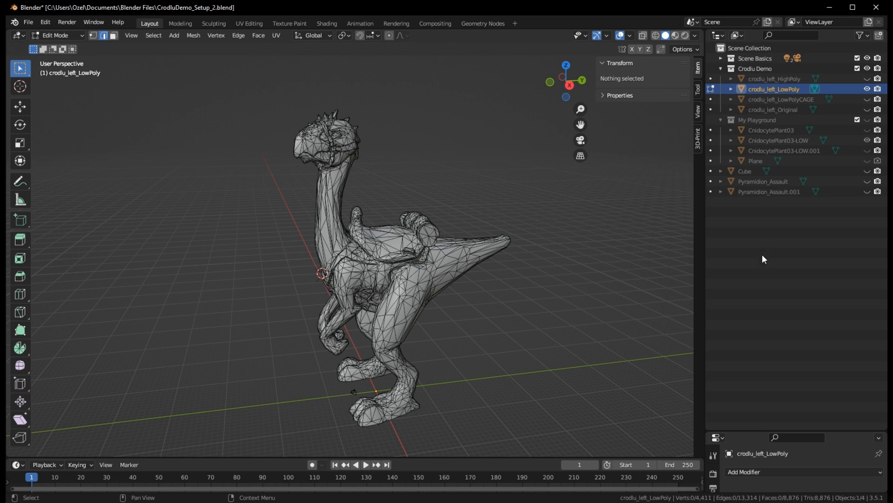
pyautogui.click(68, 35)
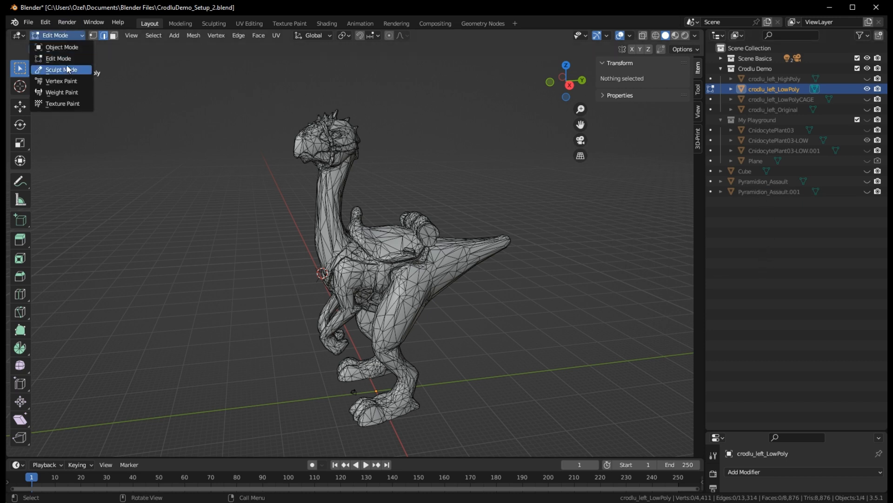
pyautogui.click(73, 37)
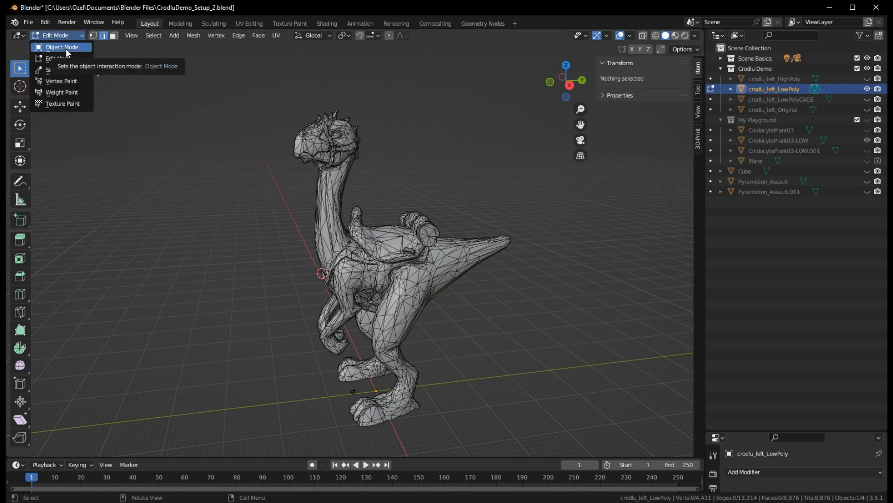
# - Select a short path of edges along the chest strap at the base of the neck and mark it as a seam
pyautogui.moveTo(460, 186); pyautogui.dragTo(507, 190, button='middle')
pyautogui.scroll(3, 511, 242)
pyautogui.moveTo(557, 316); pyautogui.dragTo(568, 347, button='middle')
pyautogui.scroll(3, 561, 313)
pyautogui.click(387, 308)
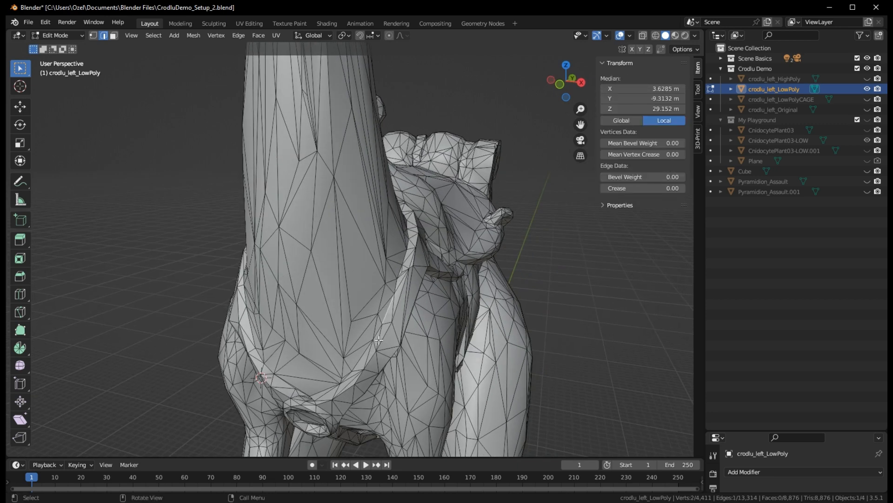
pyautogui.keyDown('ctrl'); pyautogui.click(361, 357); pyautogui.keyUp('ctrl')
pyautogui.rightClick(361, 357)
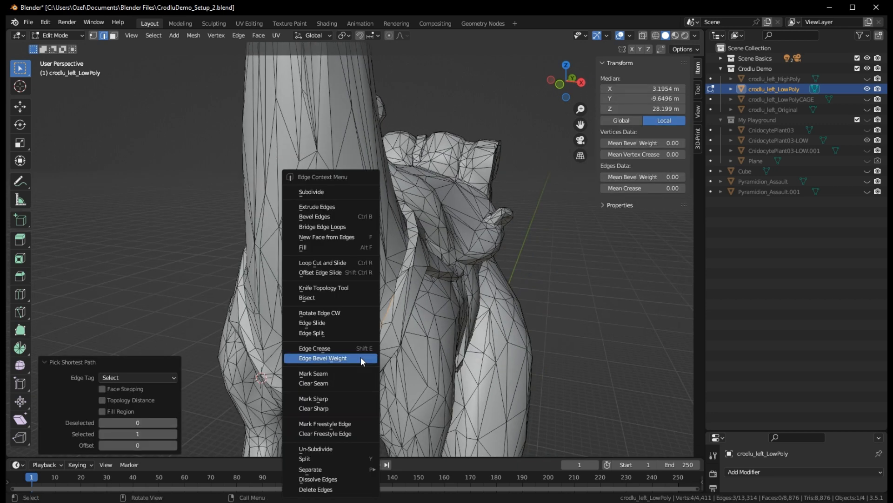
pyautogui.rightClick(625, 301)
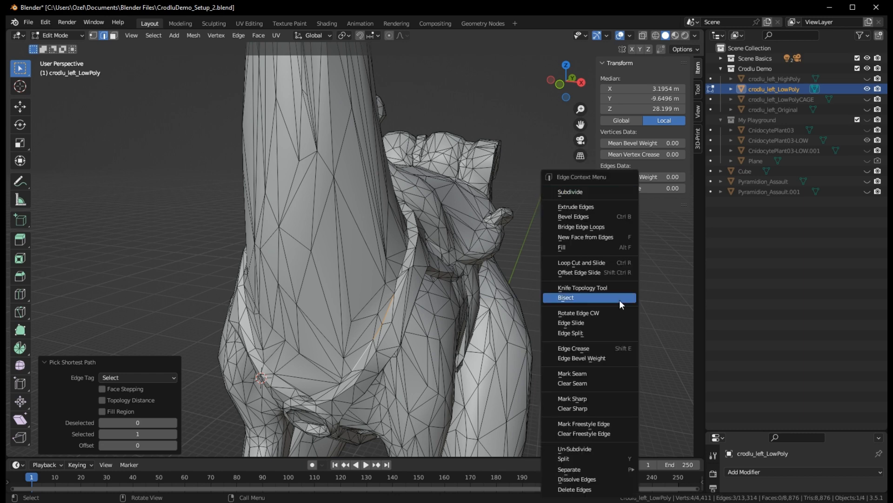
pyautogui.click(615, 373)
# - Inspect the marked chest-strap edges from several angles and undo the seam marking
pyautogui.moveTo(624, 339); pyautogui.dragTo(437, 200, button='middle')
pyautogui.scroll(-5, 359, 316)
pyautogui.moveTo(360, 316); pyautogui.dragTo(535, 342, button='middle')
pyautogui.scroll(4, 536, 342)
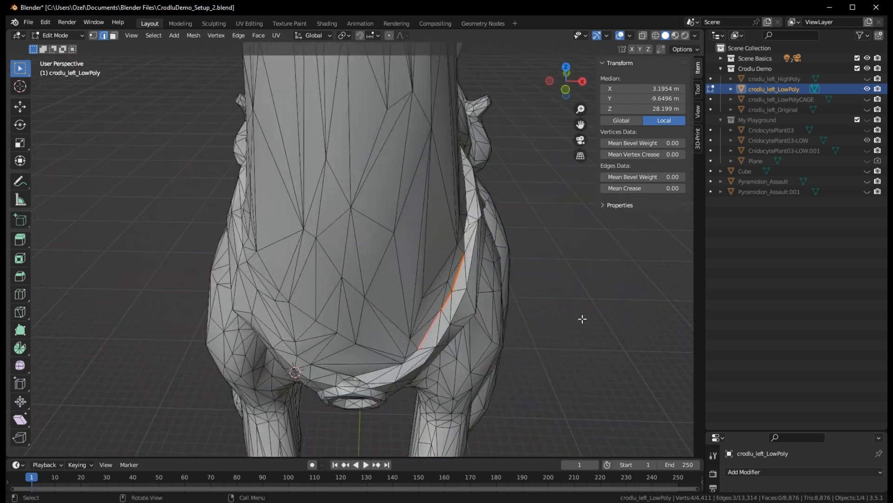
pyautogui.moveTo(582, 319); pyautogui.dragTo(526, 303, button='middle')
pyautogui.hotkey('ctrl', 'z')
pyautogui.scroll(-5, 526, 303)
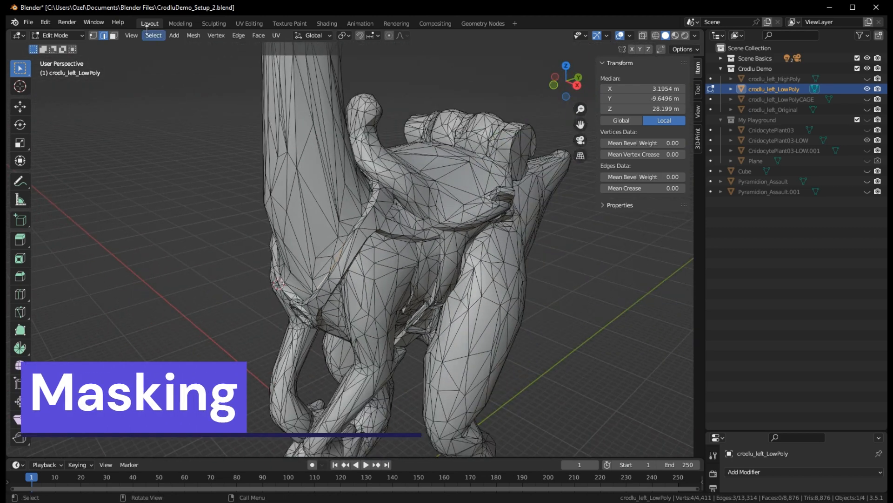
# - Return the low-poly creature to Object Mode and open the Texture Paint workspace
pyautogui.click(57, 34)
pyautogui.click(60, 47)
pyautogui.scroll(-6, 465, 280)
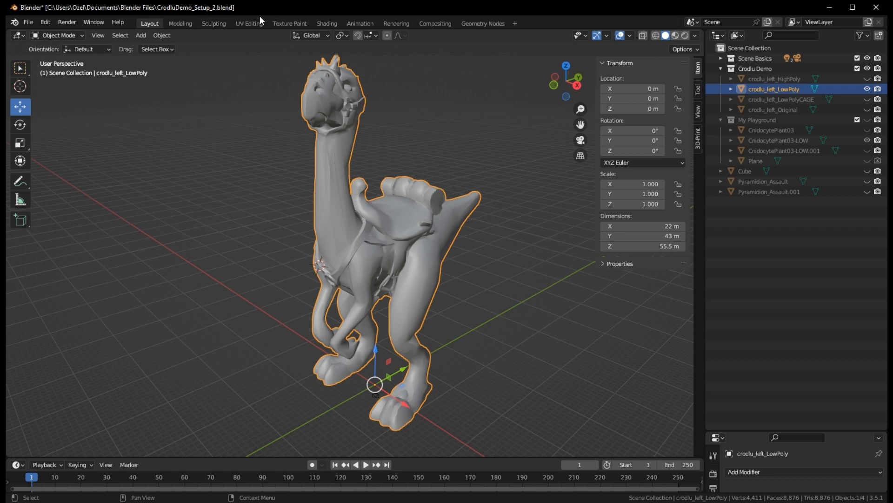
pyautogui.click(284, 21)
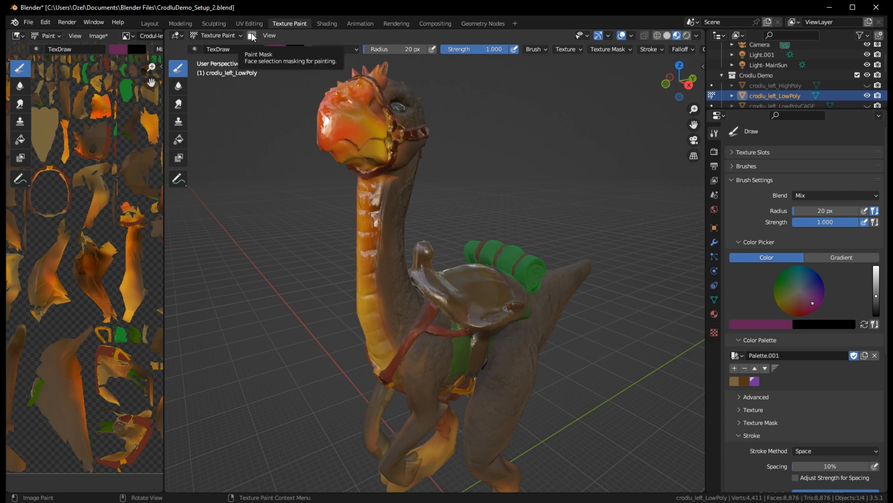
# - Enable the face selection Paint Mask and compare the creature's appearance with masking on and off
pyautogui.click(252, 37)
pyautogui.moveTo(351, 71); pyautogui.dragTo(457, 199, button='middle')
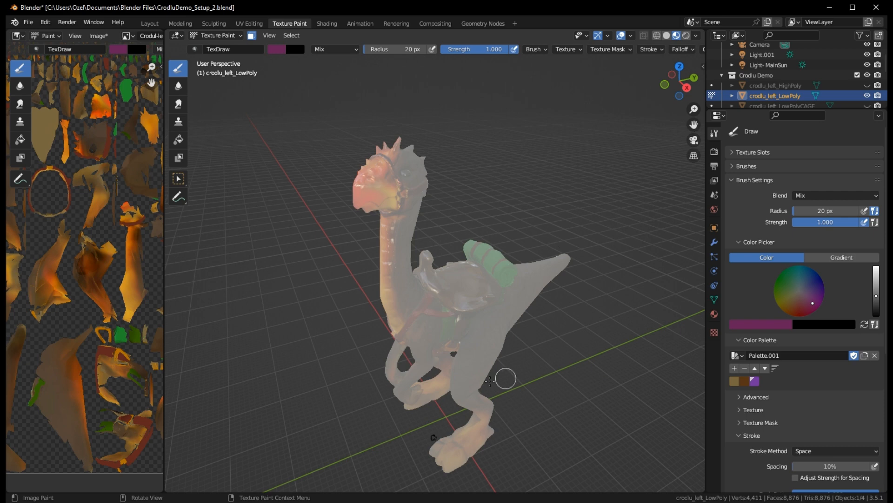
pyautogui.moveTo(593, 368); pyautogui.dragTo(609, 349, button='middle')
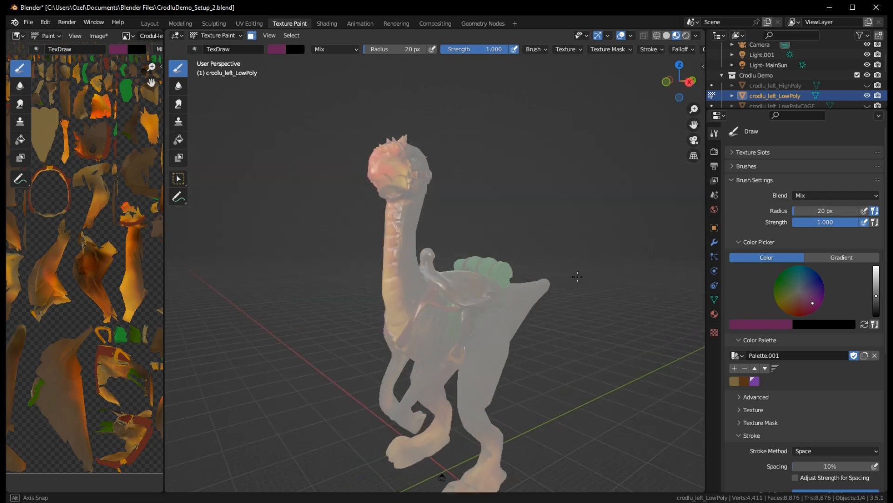
pyautogui.keyDown('shift'); pyautogui.moveTo(577, 396); pyautogui.dragTo(586, 140, button='middle'); pyautogui.keyUp('shift')
pyautogui.moveTo(587, 140); pyautogui.dragTo(567, 254, button='middle')
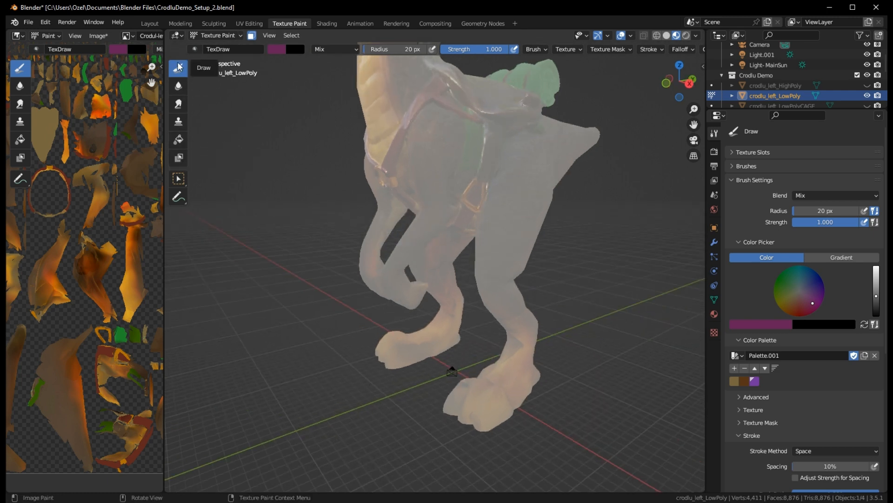
pyautogui.click(254, 36)
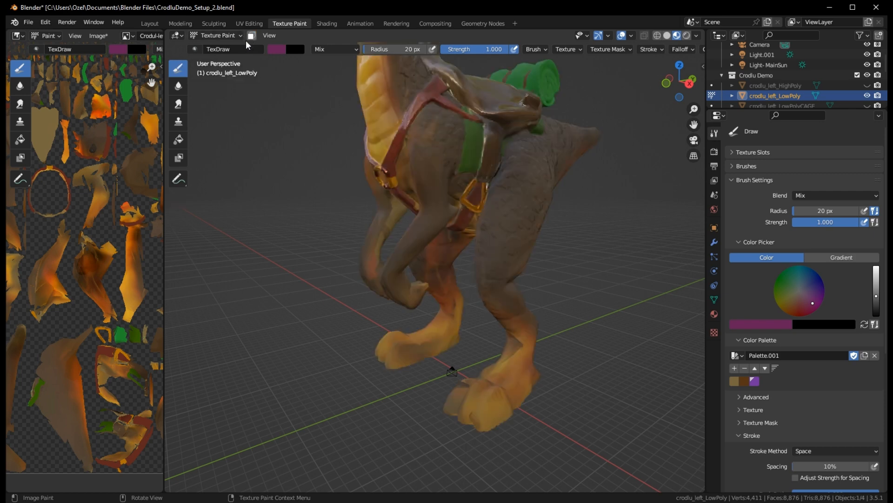
pyautogui.click(251, 36)
# - Activate the Select Circle tool for choosing faces in the paint mask
pyautogui.click(181, 158)
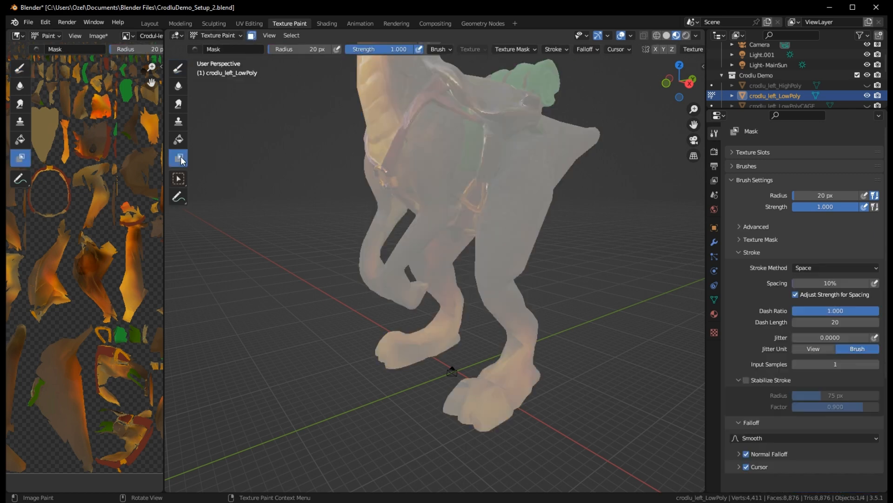
pyautogui.click(178, 179)
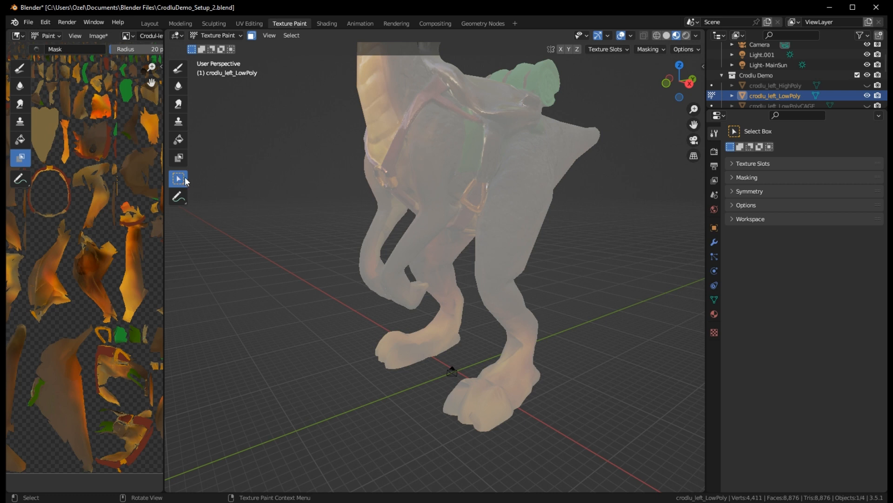
pyautogui.click(178, 179)
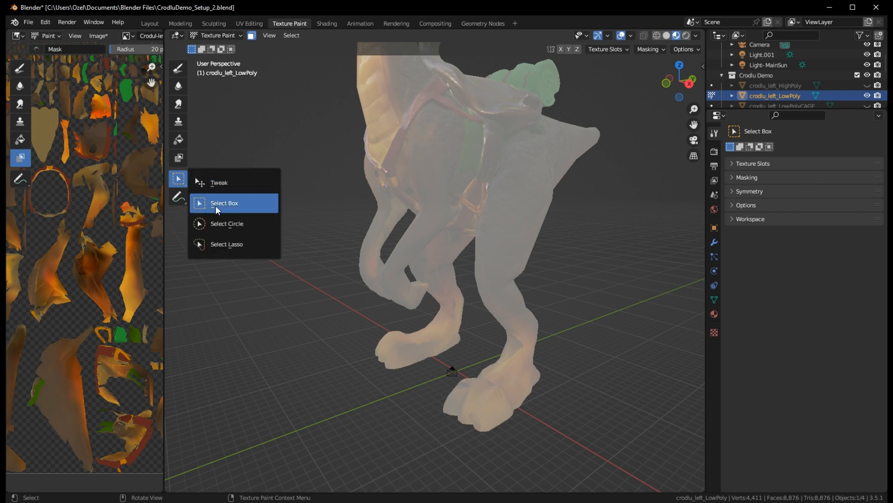
pyautogui.click(260, 228)
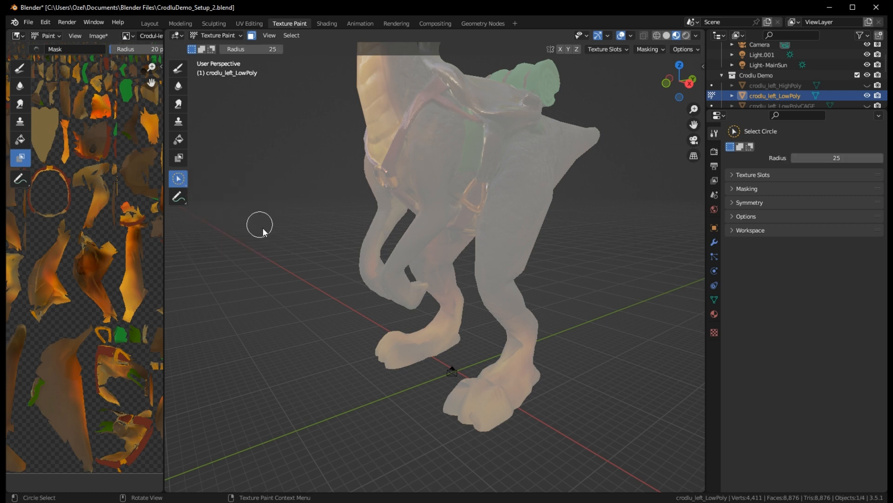
# - Circle-select the faces of the creature's left hand to unmask them for painting
pyautogui.moveTo(391, 264)
pyautogui.mouseDown()
pyautogui.moveTo(391, 293)
pyautogui.moveTo(409, 309)
pyautogui.mouseUp()
pyautogui.moveTo(409, 309); pyautogui.dragTo(479, 317, button='middle')
pyautogui.moveTo(479, 316); pyautogui.dragTo(506, 291)
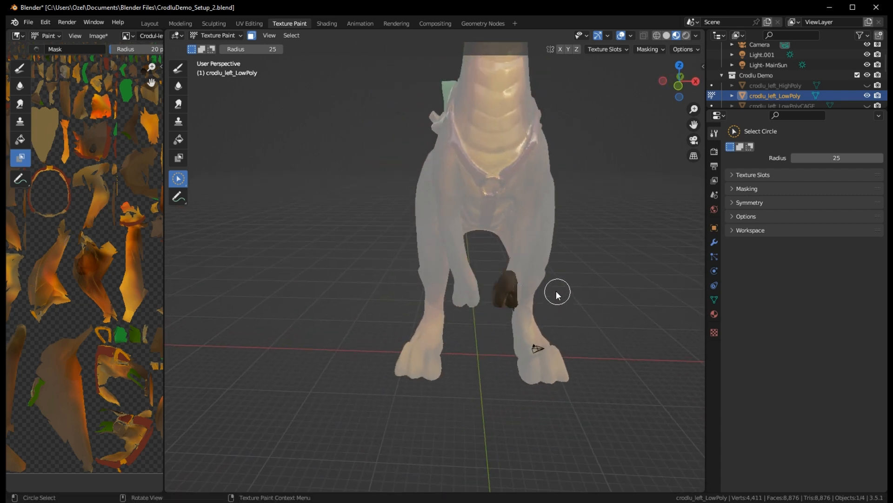
# - Replace the unmasked area with a patch of faces on the creature's left thigh
pyautogui.moveTo(557, 293); pyautogui.dragTo(520, 278, button='middle')
pyautogui.moveTo(529, 260); pyautogui.dragTo(534, 286)
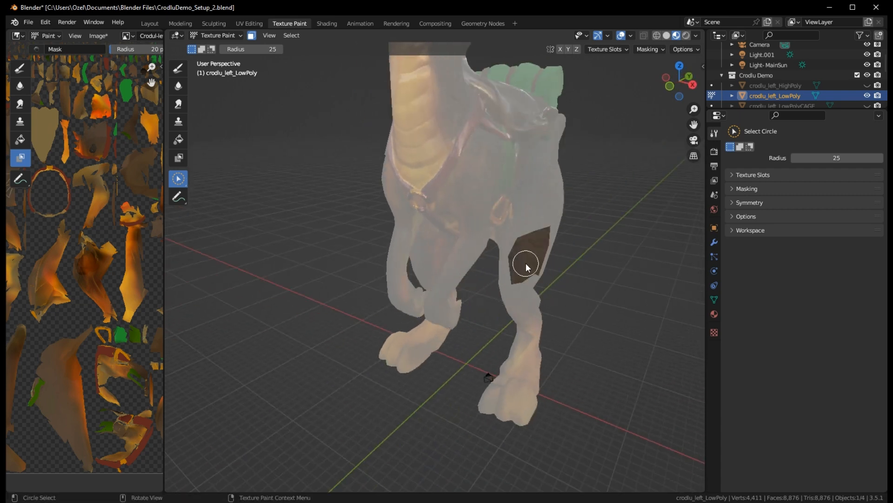
pyautogui.moveTo(525, 254)
pyautogui.mouseDown()
pyautogui.moveTo(534, 234)
pyautogui.moveTo(526, 284)
pyautogui.mouseUp()
pyautogui.moveTo(526, 284); pyautogui.dragTo(497, 253, button='middle')
pyautogui.moveTo(498, 254)
pyautogui.mouseDown()
pyautogui.moveTo(493, 242)
pyautogui.moveTo(485, 262)
pyautogui.mouseUp()
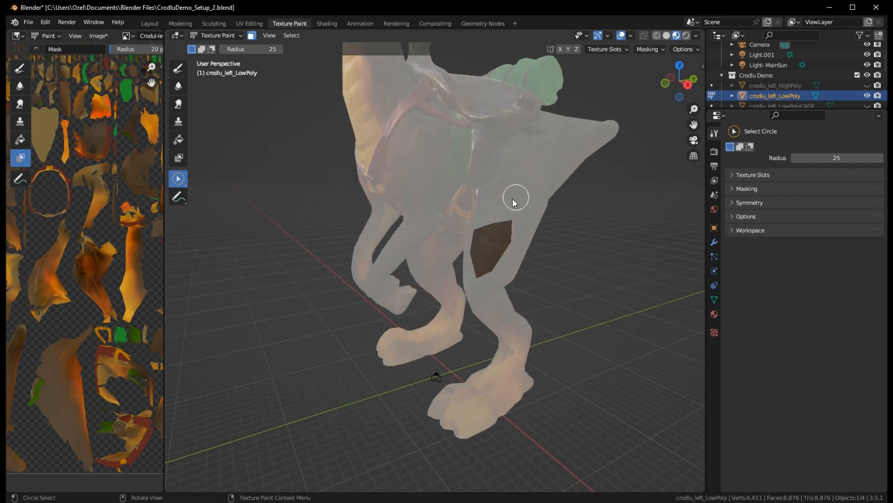
# - Circle-select the creature's left hand faces and extend the selection up the forearm
pyautogui.moveTo(479, 259); pyautogui.dragTo(595, 279, button='middle')
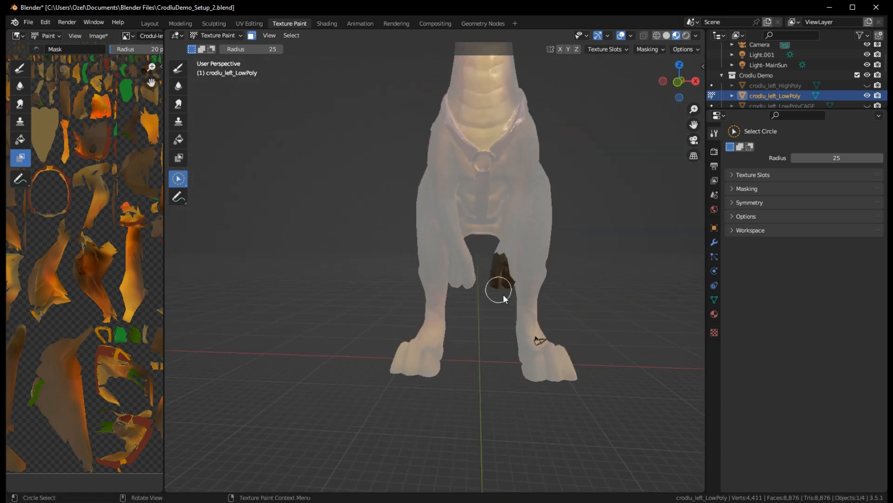
pyautogui.moveTo(498, 289); pyautogui.dragTo(511, 328, button='middle')
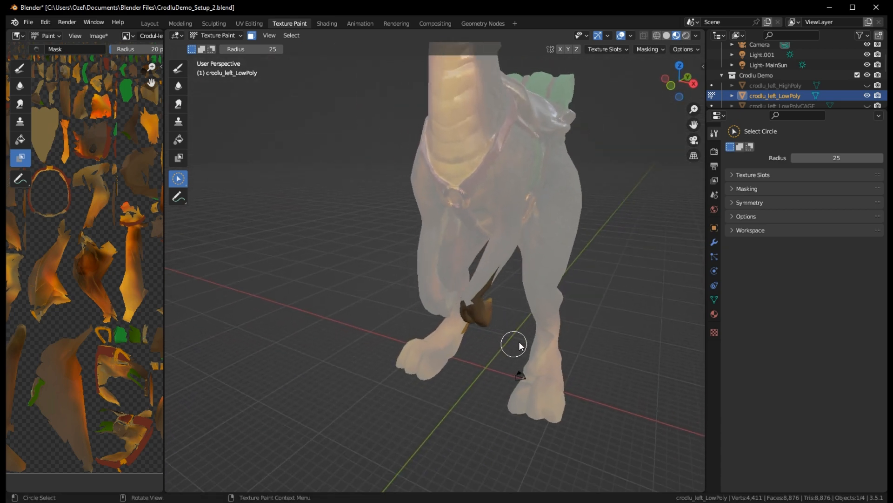
pyautogui.moveTo(592, 339); pyautogui.dragTo(524, 295, button='middle')
pyautogui.moveTo(522, 287)
pyautogui.keyDown('shift'); pyautogui.mouseDown()
pyautogui.moveTo(505, 330)
pyautogui.moveTo(512, 321)
pyautogui.mouseUp(); pyautogui.keyUp('shift')
pyautogui.moveTo(551, 334); pyautogui.dragTo(529, 348, button='middle')
pyautogui.keyDown('shift'); pyautogui.moveTo(485, 311); pyautogui.dragTo(484, 319); pyautogui.keyUp('shift')
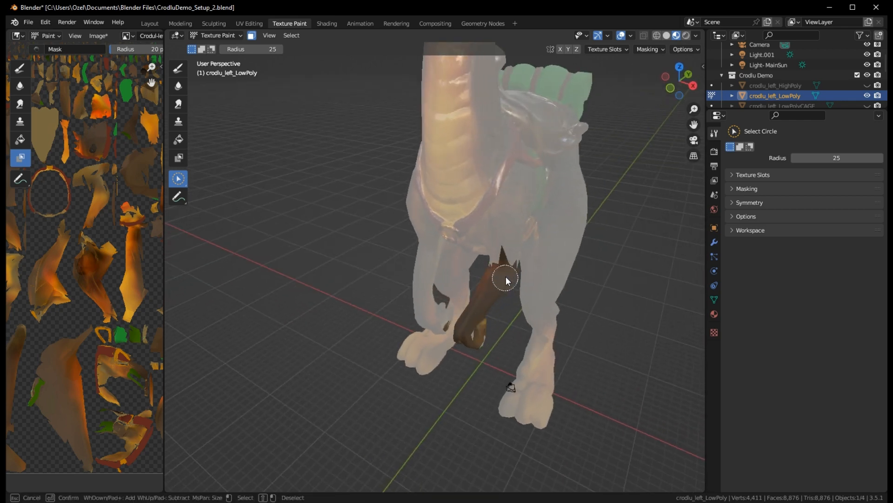
# - Extend the circle selection over the remaining faces of the creature's left forearm and upper arm
pyautogui.moveTo(482, 341); pyautogui.dragTo(563, 253, button='middle')
pyautogui.moveTo(543, 284); pyautogui.dragTo(488, 260, button='middle')
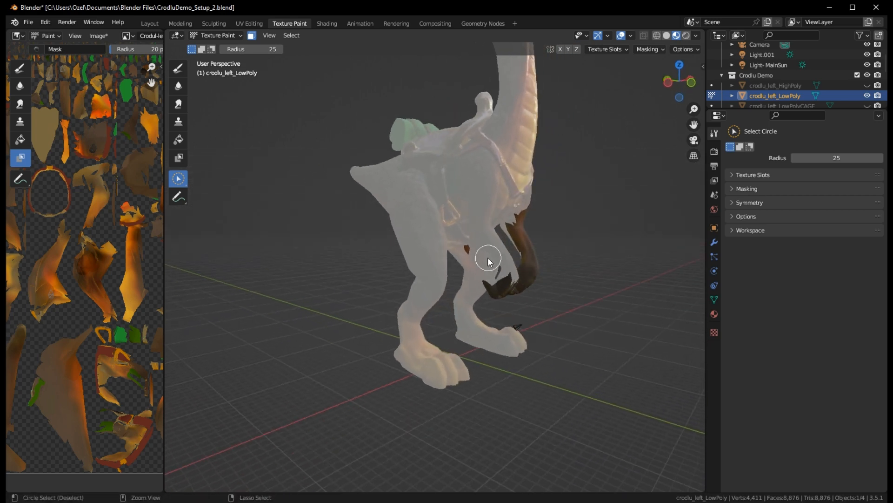
pyautogui.moveTo(582, 259); pyautogui.dragTo(473, 304, button='middle')
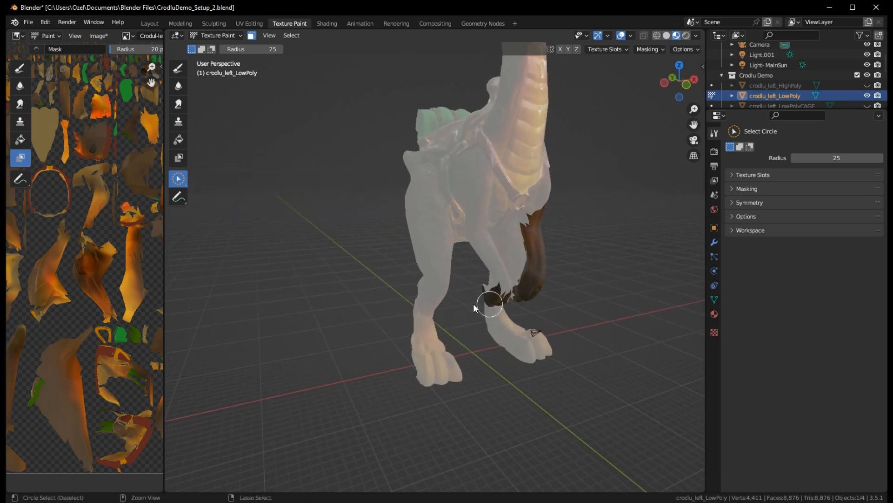
pyautogui.moveTo(526, 329); pyautogui.dragTo(429, 323, button='middle')
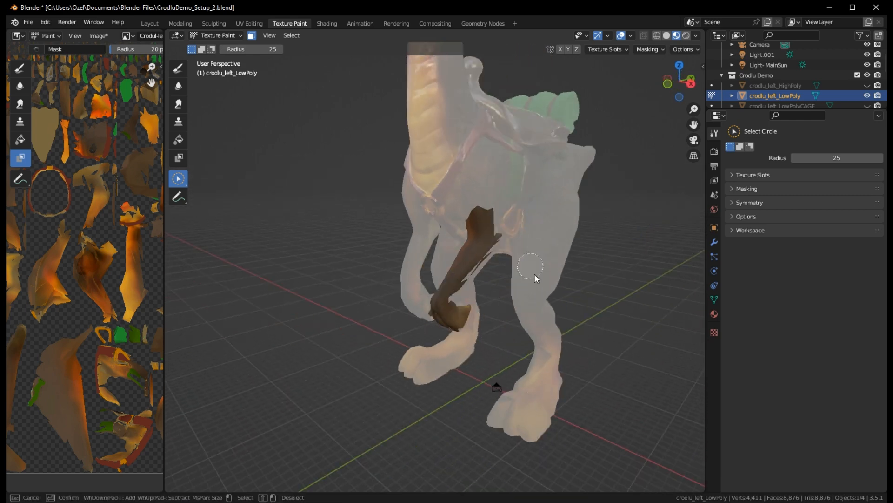
pyautogui.moveTo(535, 279); pyautogui.dragTo(332, 212, button='middle')
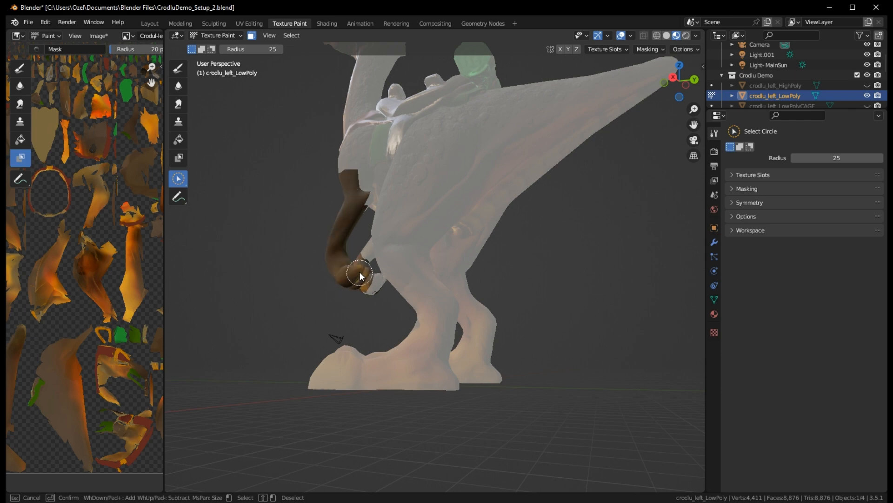
pyautogui.moveTo(355, 291); pyautogui.dragTo(372, 311, button='middle')
# - Clean up the left arm selection from several sides, deselecting stray faces on the opposite hand and body
pyautogui.click(531, 289)
pyautogui.moveTo(529, 289); pyautogui.dragTo(503, 292, button='middle')
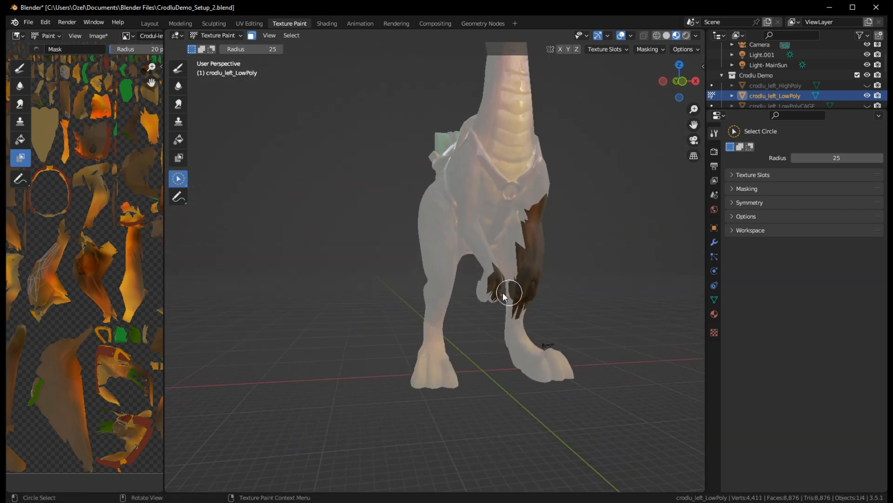
pyautogui.moveTo(571, 329); pyautogui.dragTo(538, 257, button='middle')
pyautogui.moveTo(538, 257); pyautogui.dragTo(544, 285)
pyautogui.moveTo(577, 304); pyautogui.dragTo(399, 306, button='middle')
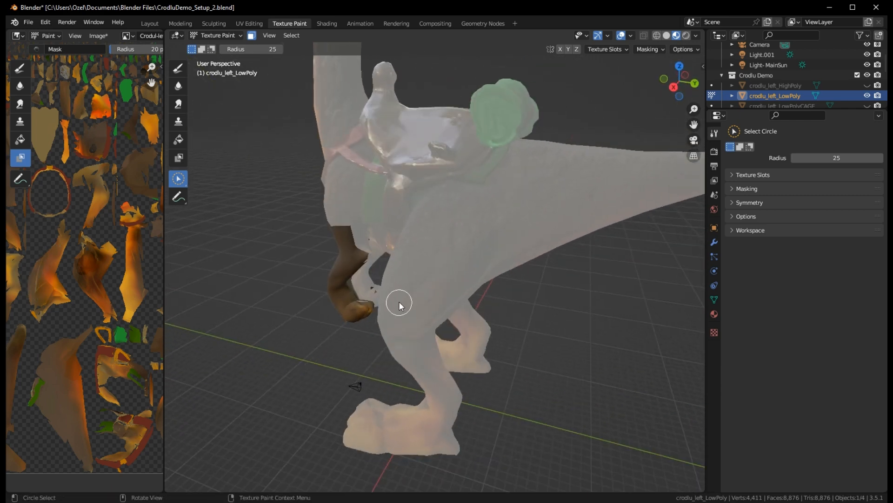
pyautogui.keyDown('ctrl'); pyautogui.moveTo(390, 294); pyautogui.dragTo(382, 274); pyautogui.keyUp('ctrl')
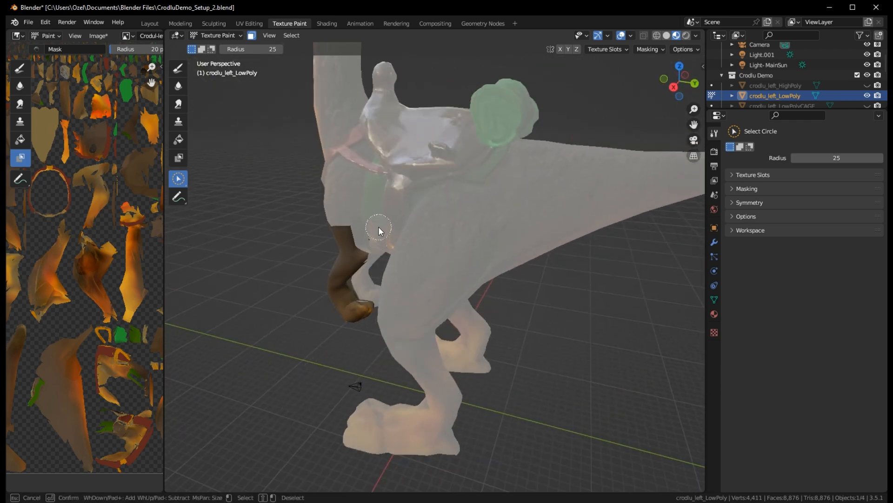
pyautogui.moveTo(378, 229); pyautogui.dragTo(572, 298, button='middle')
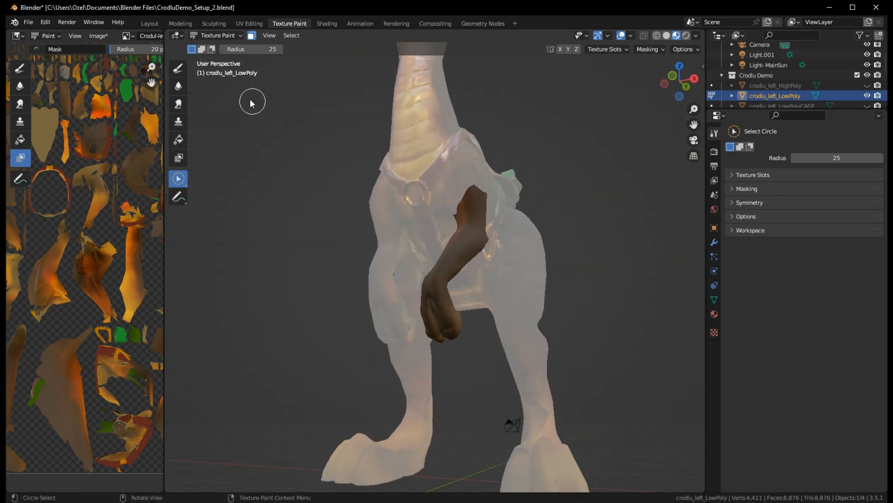
# - Toggle the paint mask off and back on, and paint the unmasked left arm purple with the Draw tool
pyautogui.click(177, 69)
pyautogui.click(251, 36)
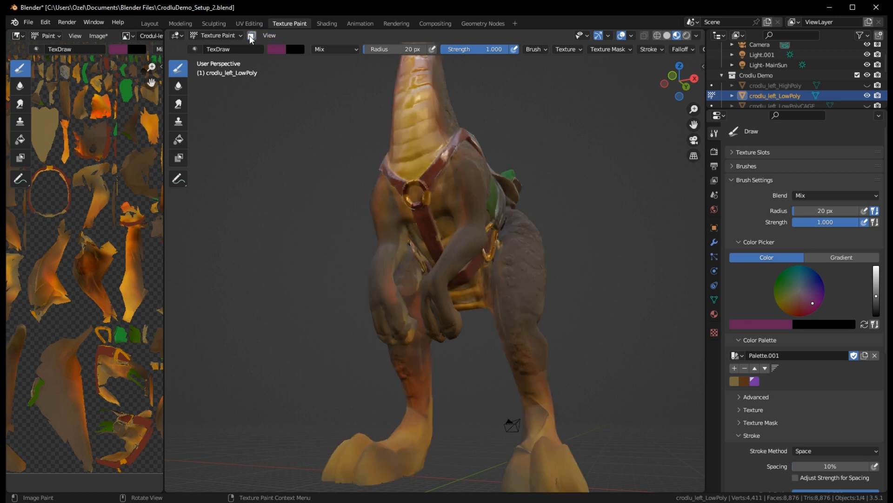
pyautogui.click(251, 36)
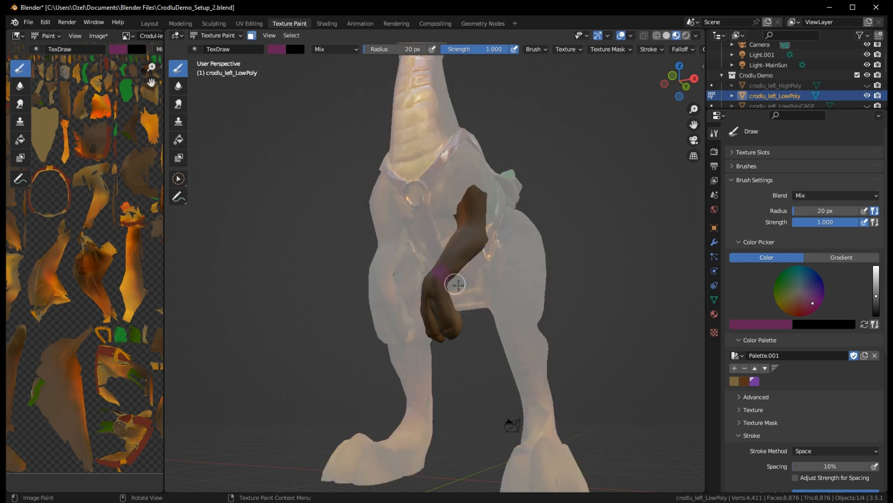
pyautogui.moveTo(437, 258)
pyautogui.mouseDown(button='middle')
pyautogui.moveTo(514, 339)
pyautogui.moveTo(535, 331)
pyautogui.mouseUp(button='middle')
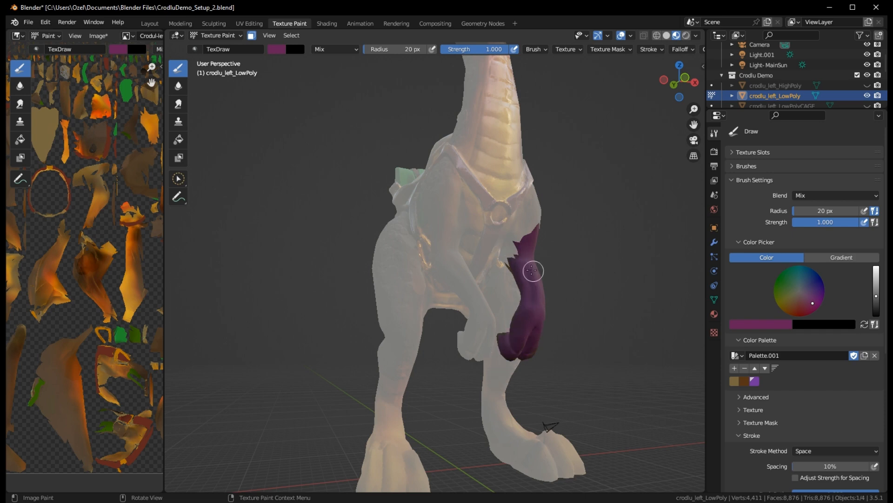
pyautogui.moveTo(533, 271)
pyautogui.mouseDown(button='middle')
pyautogui.moveTo(456, 279)
pyautogui.moveTo(377, 252)
pyautogui.mouseUp(button='middle')
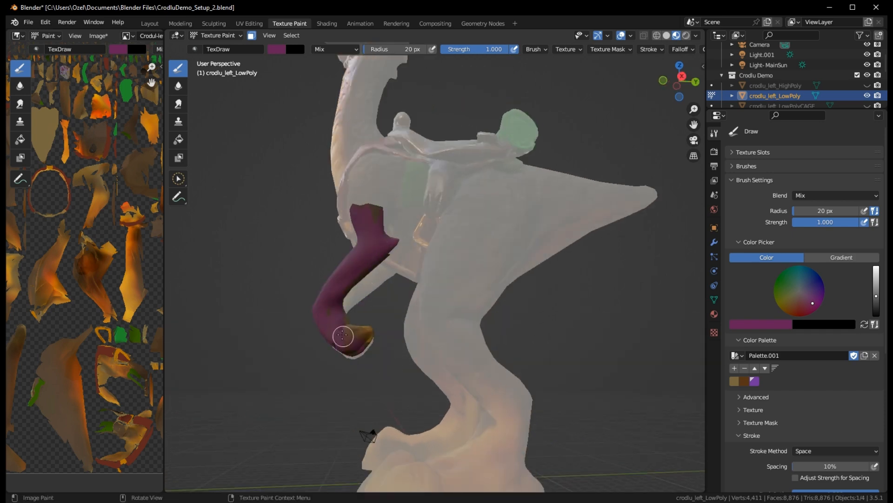
pyautogui.moveTo(355, 335); pyautogui.dragTo(356, 340)
pyautogui.moveTo(356, 340); pyautogui.dragTo(340, 372, button='middle')
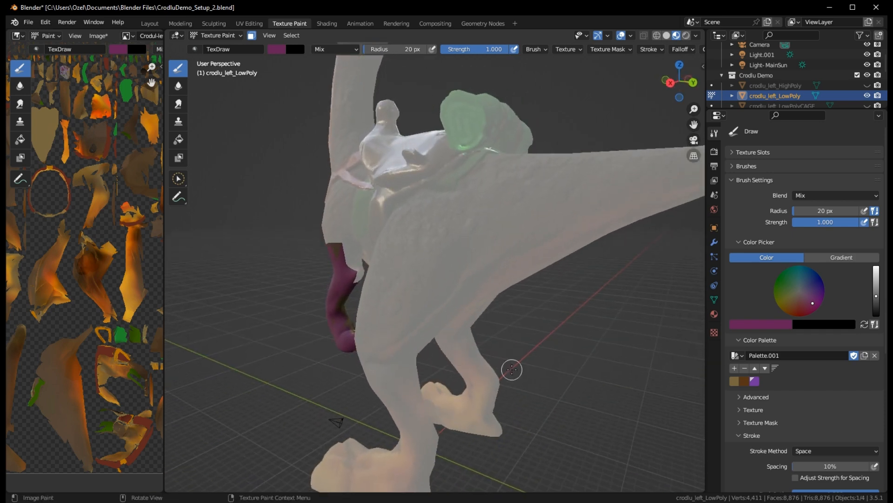
pyautogui.moveTo(512, 369); pyautogui.dragTo(674, 338, button='middle')
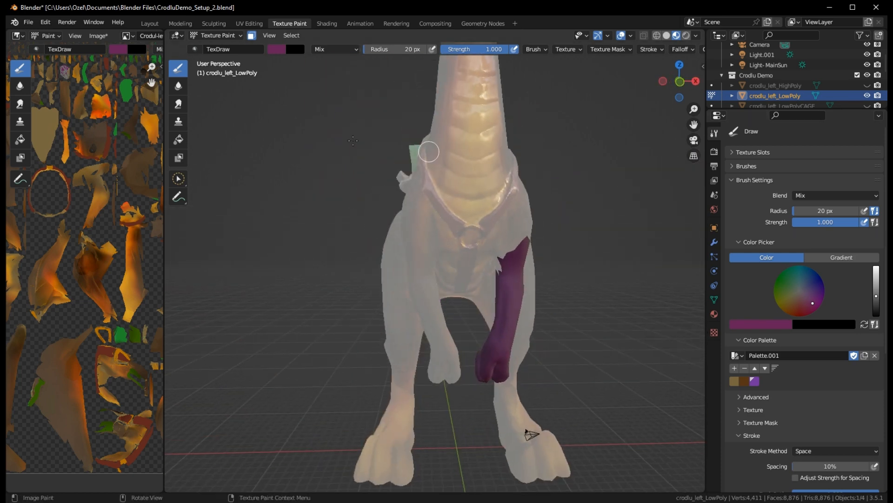
# - Fill the unmasked left arm using the Fill tool with the brown palette color and the Mix blend mode
pyautogui.click(178, 139)
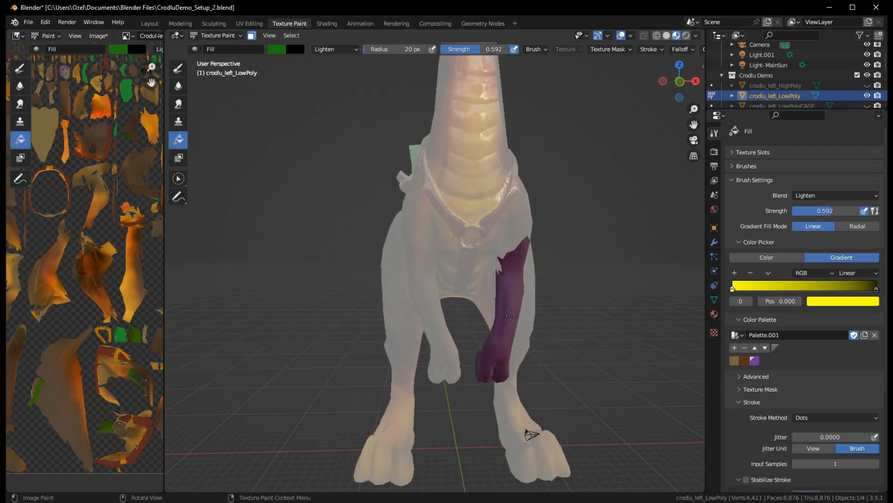
pyautogui.click(744, 362)
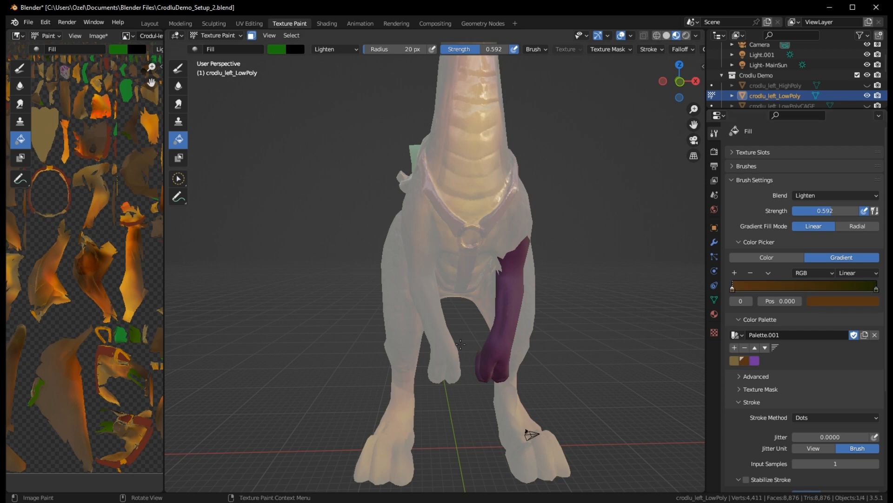
pyautogui.click(336, 48)
pyautogui.click(328, 62)
pyautogui.click(513, 323)
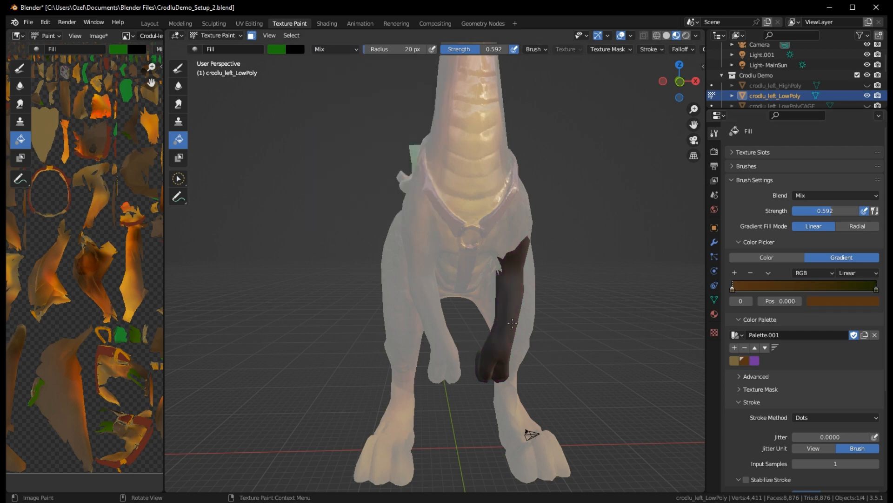
# - Examine the filled arm from several sides, turning the paint mask off to compare it with the whole creature and back on
pyautogui.moveTo(587, 298)
pyautogui.mouseDown(button='middle')
pyautogui.moveTo(484, 264)
pyautogui.moveTo(426, 307)
pyautogui.moveTo(451, 325)
pyautogui.moveTo(504, 331)
pyautogui.moveTo(514, 261)
pyautogui.mouseUp(button='middle')
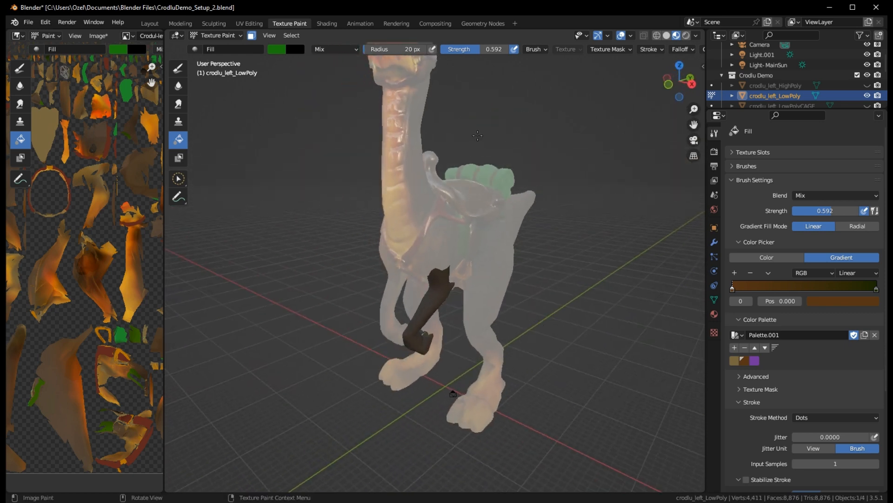
pyautogui.moveTo(478, 136); pyautogui.dragTo(422, 189, button='middle')
pyautogui.moveTo(507, 219)
pyautogui.mouseDown(button='middle')
pyautogui.moveTo(463, 200)
pyautogui.moveTo(432, 223)
pyautogui.mouseUp(button='middle')
pyautogui.moveTo(418, 341)
pyautogui.mouseDown(button='middle')
pyautogui.moveTo(423, 295)
pyautogui.moveTo(488, 286)
pyautogui.mouseUp(button='middle')
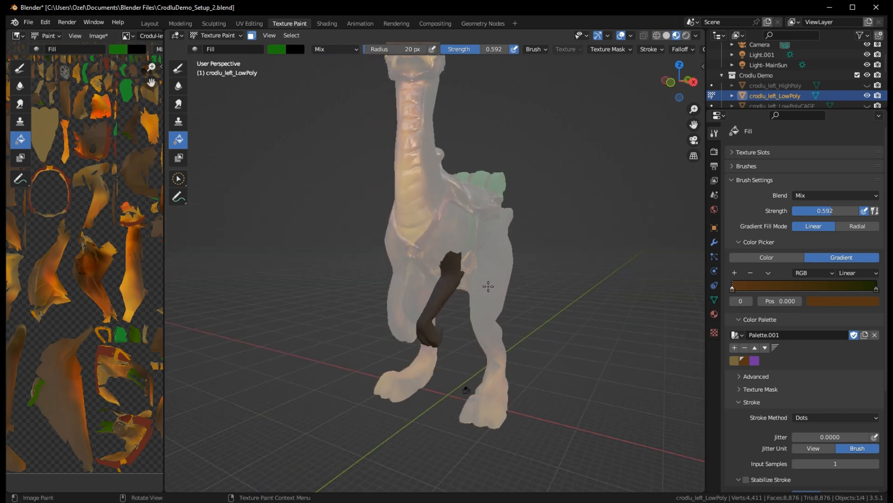
pyautogui.moveTo(513, 214); pyautogui.dragTo(436, 208, button='middle')
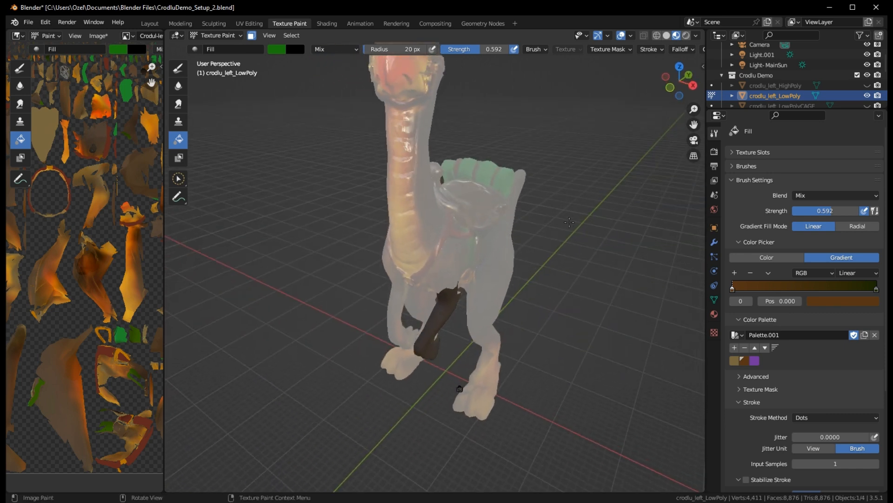
pyautogui.click(252, 36)
pyautogui.moveTo(442, 261); pyautogui.dragTo(367, 271, button='middle')
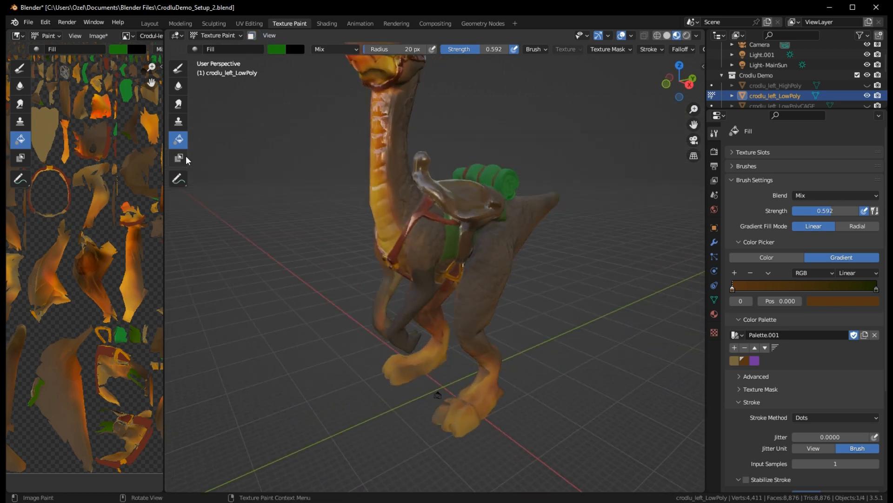
pyautogui.click(251, 36)
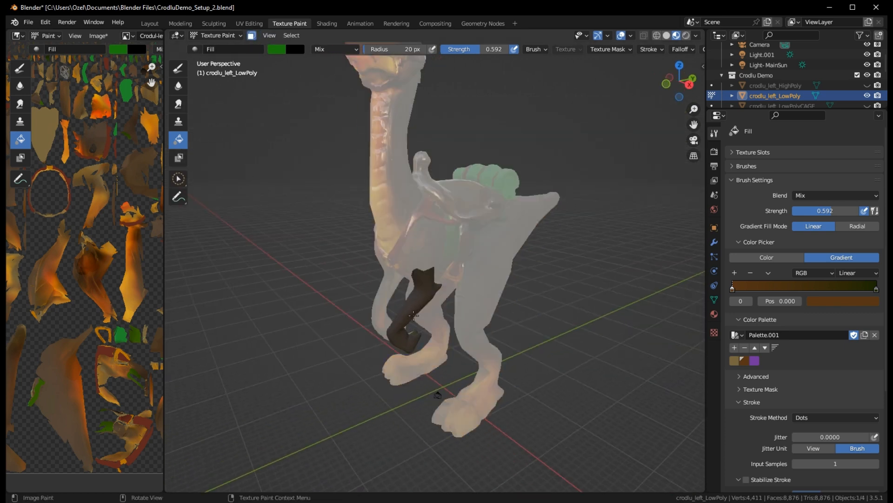
# - Circle-select the saddle faces in place of the arm, remove stray faces on the right arm, and clear the selection
pyautogui.moveTo(437, 395); pyautogui.dragTo(425, 391, button='middle')
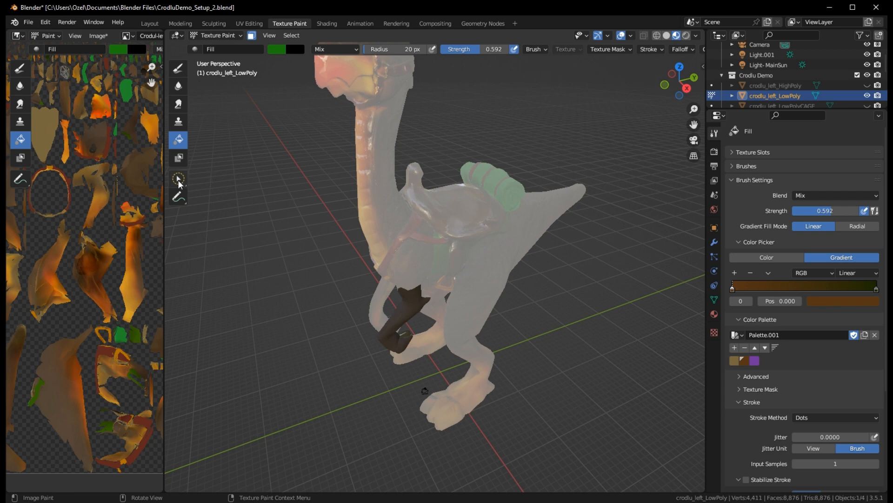
pyautogui.click(179, 180)
pyautogui.moveTo(467, 200)
pyautogui.mouseDown()
pyautogui.moveTo(431, 191)
pyautogui.moveTo(426, 207)
pyautogui.moveTo(414, 188)
pyautogui.moveTo(419, 198)
pyautogui.mouseUp()
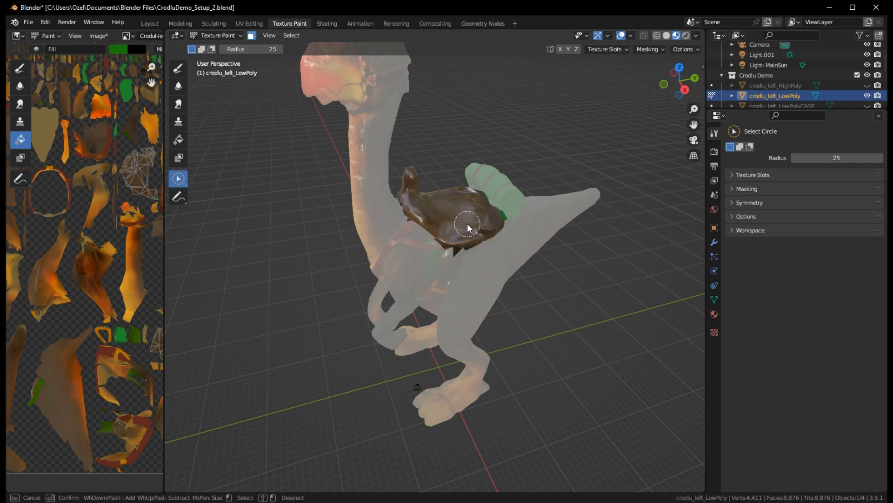
pyautogui.moveTo(467, 223); pyautogui.dragTo(459, 249, button='middle')
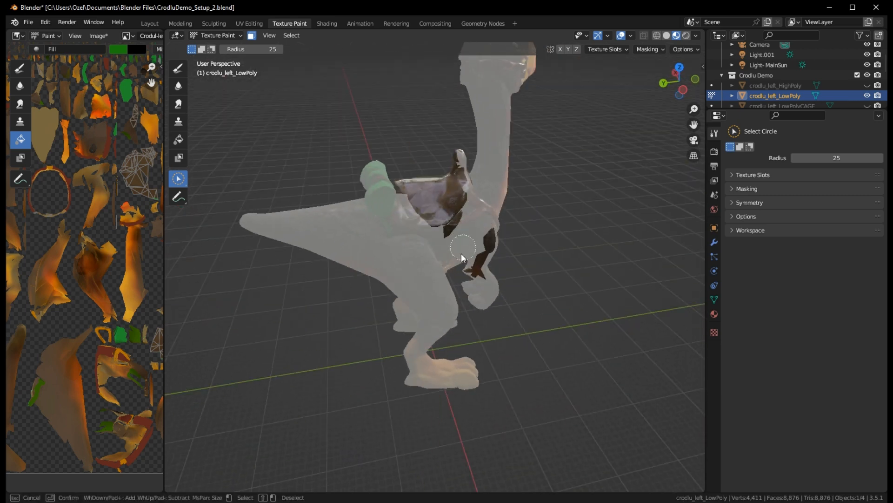
pyautogui.moveTo(473, 280)
pyautogui.mouseDown(button='middle')
pyautogui.moveTo(484, 243)
pyautogui.moveTo(428, 180)
pyautogui.mouseUp(button='middle')
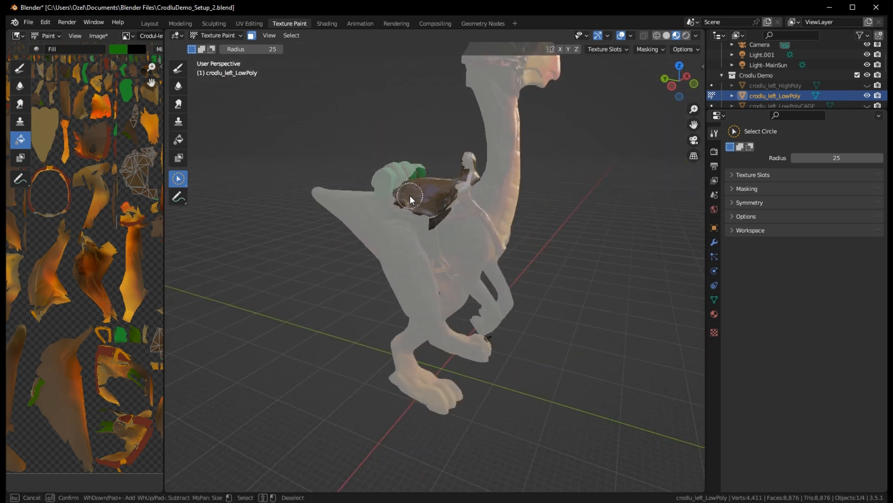
pyautogui.moveTo(594, 216); pyautogui.dragTo(560, 275, button='middle')
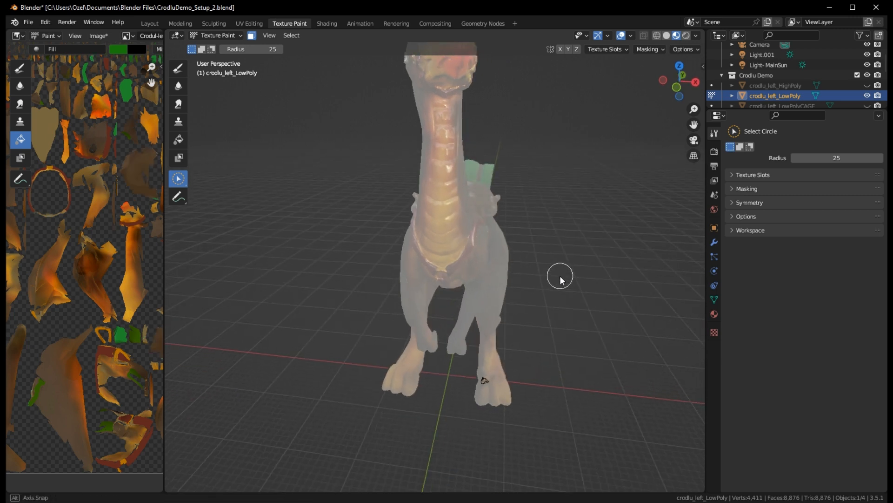
# - Circle-select all faces of the green bedroll behind the saddle to unmask it for painting
pyautogui.click(177, 179)
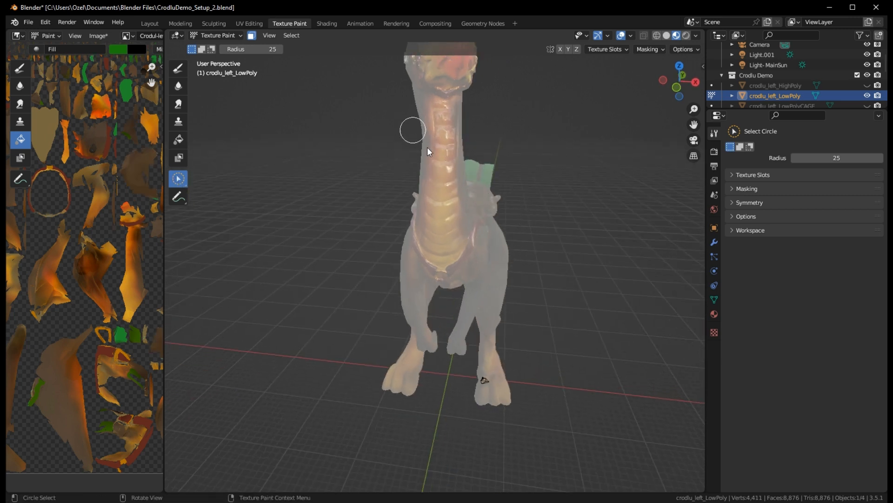
pyautogui.moveTo(428, 148); pyautogui.dragTo(388, 159, button='middle')
pyautogui.moveTo(313, 184); pyautogui.dragTo(356, 118, button='middle')
pyautogui.moveTo(357, 118); pyautogui.dragTo(356, 130)
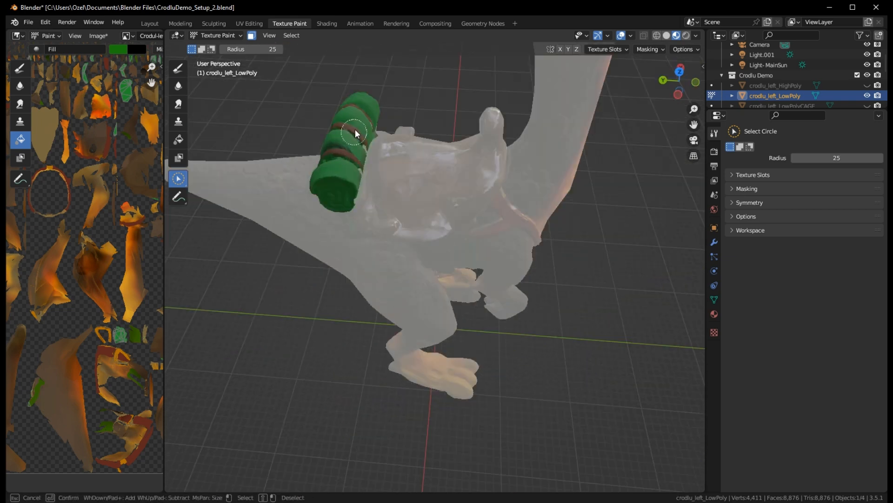
pyautogui.moveTo(350, 167); pyautogui.dragTo(407, 153)
pyautogui.moveTo(401, 138); pyautogui.dragTo(498, 66, button='middle')
# - Invert the bedroll selection to protect the bedroll and expose the rest of the creature, and invert it back
pyautogui.click(292, 35)
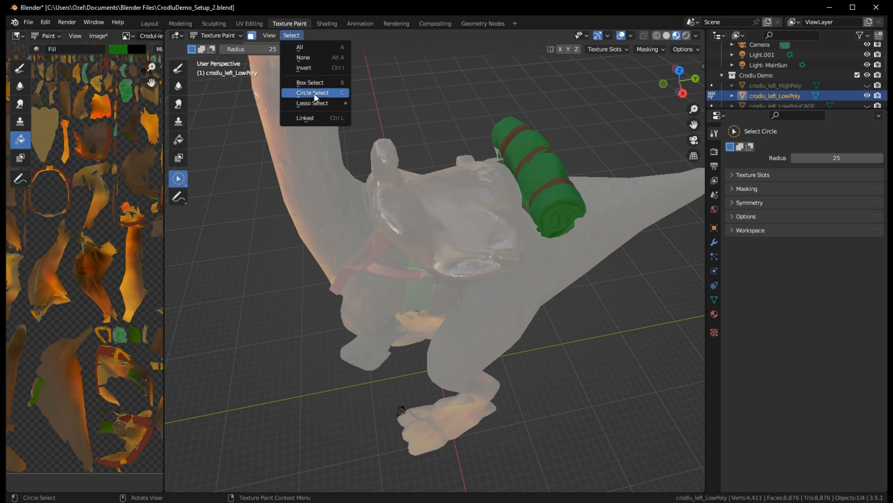
pyautogui.click(314, 67)
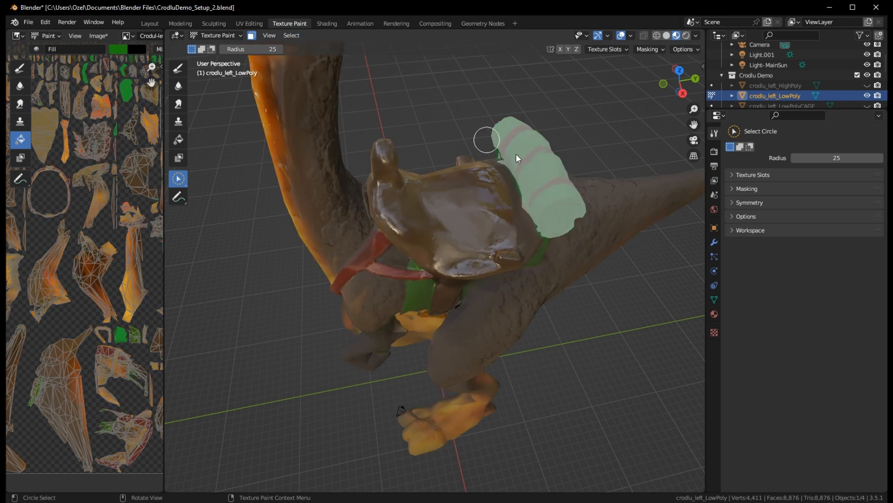
pyautogui.moveTo(608, 200); pyautogui.dragTo(281, 325, button='middle')
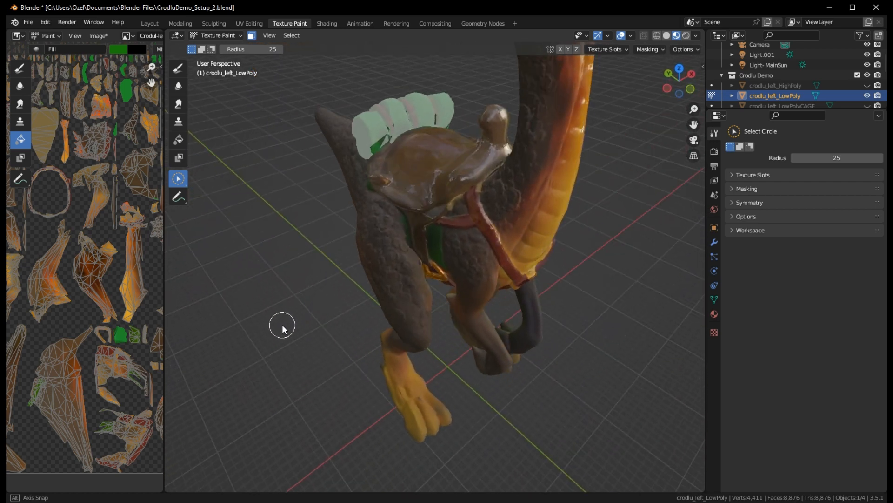
pyautogui.click(295, 36)
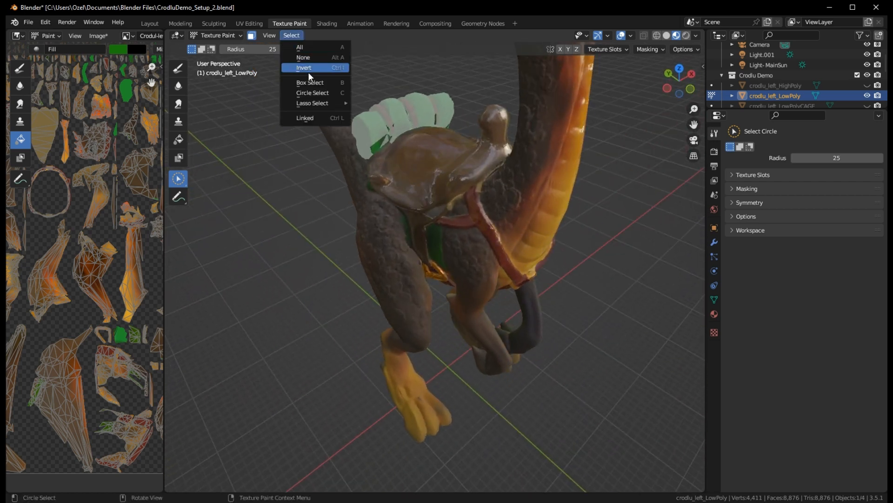
pyautogui.click(311, 67)
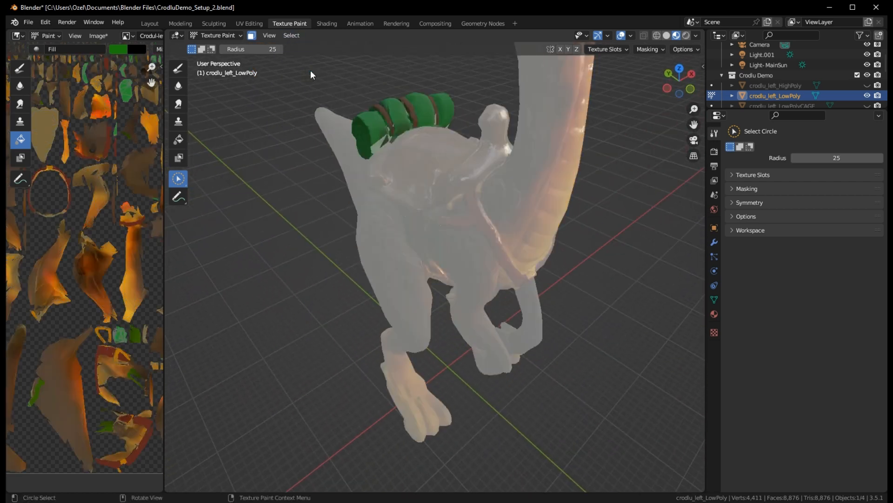
# - Review the face selection options, then examine the isolated bedroll from both sides with the paint mask toggled off and on
pyautogui.click(300, 37)
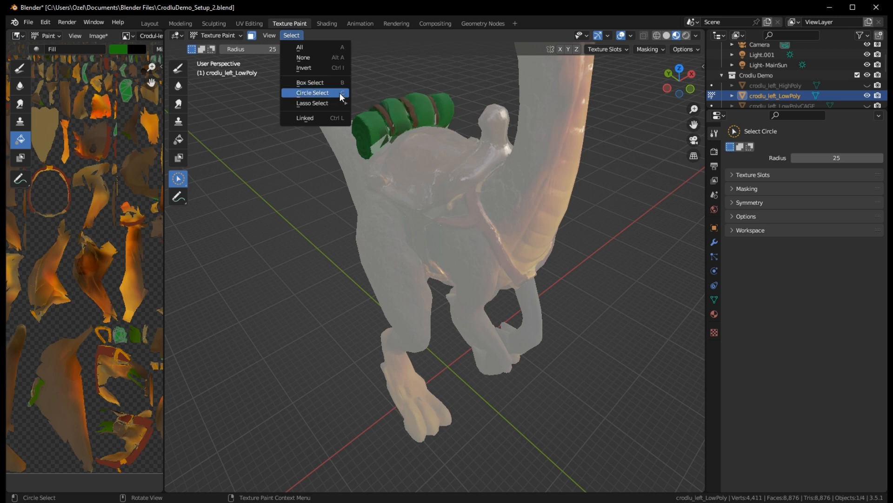
pyautogui.moveTo(338, 105)
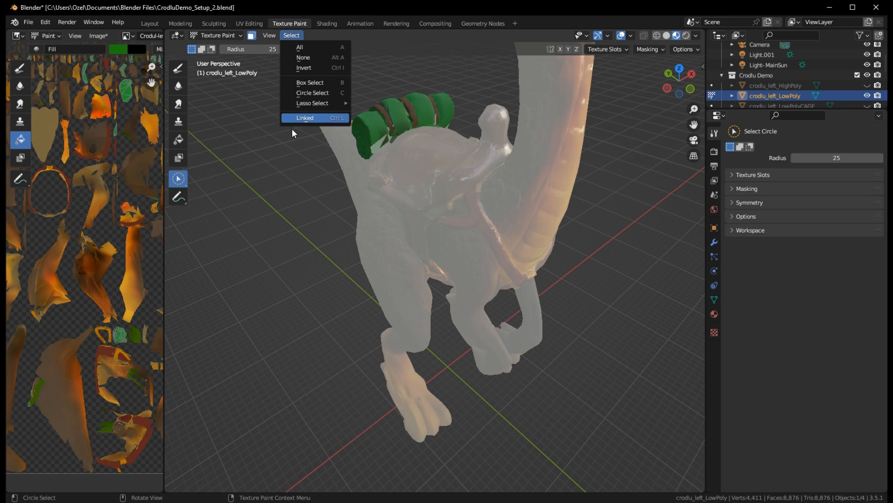
pyautogui.moveTo(493, 271); pyautogui.dragTo(362, 125, button='middle')
pyautogui.moveTo(411, 86); pyautogui.dragTo(418, 106)
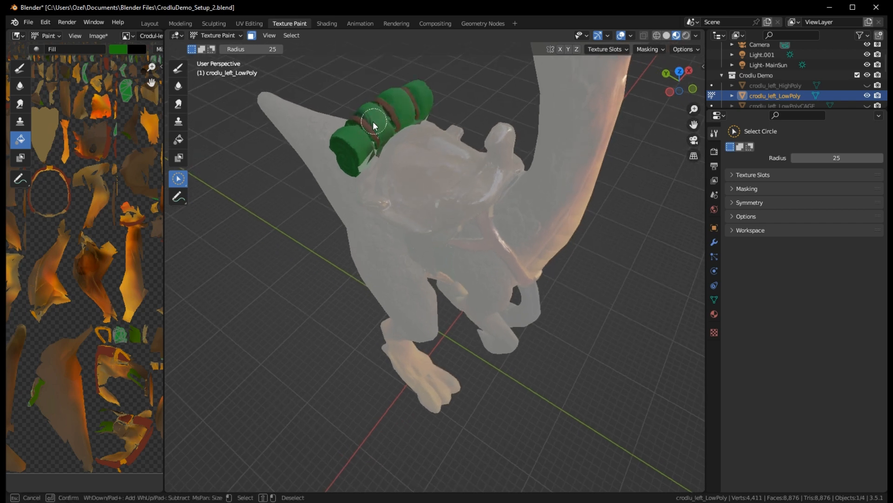
pyautogui.moveTo(363, 145); pyautogui.dragTo(363, 145)
pyautogui.moveTo(364, 146); pyautogui.dragTo(608, 133, button='middle')
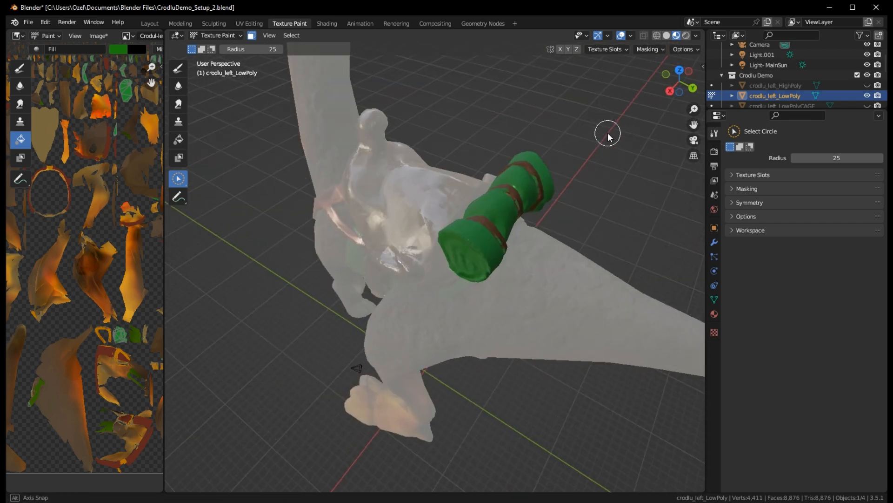
pyautogui.click(251, 35)
pyautogui.click(251, 36)
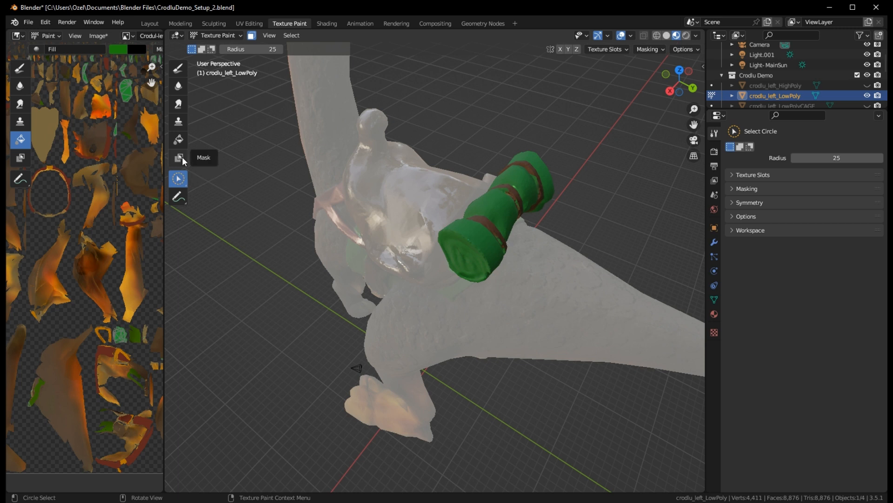
# - Try the Mask brush on the protected saddle area
pyautogui.click(182, 158)
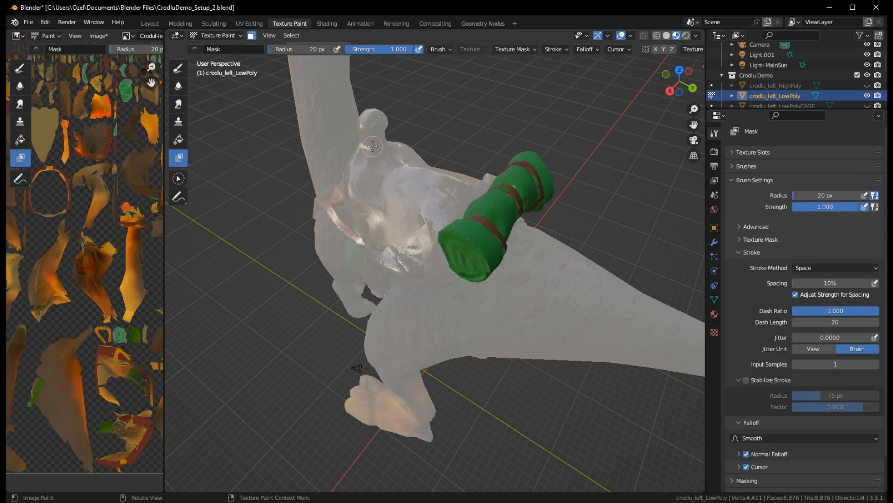
pyautogui.click(383, 151)
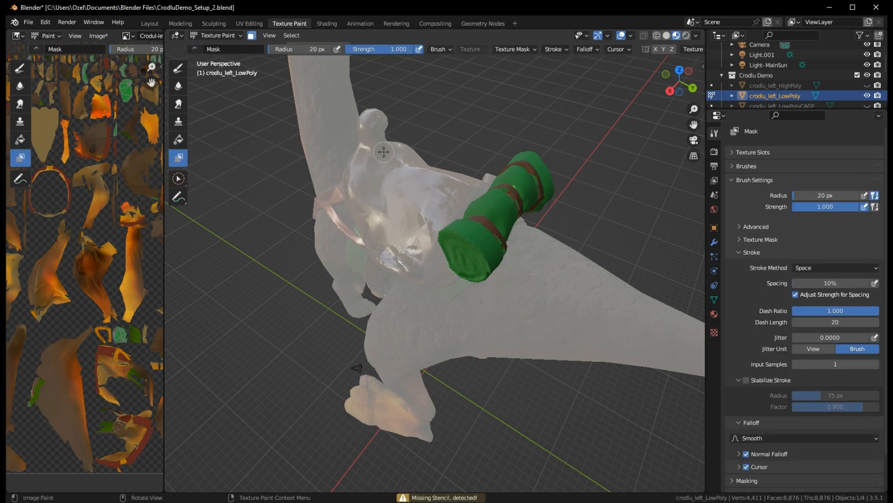
pyautogui.click(184, 148)
# - Select all faces of the creature, then clear the selection with Select Circle so that everything is masked
pyautogui.moveTo(517, 292); pyautogui.dragTo(400, 223, button='middle')
pyautogui.click(302, 35)
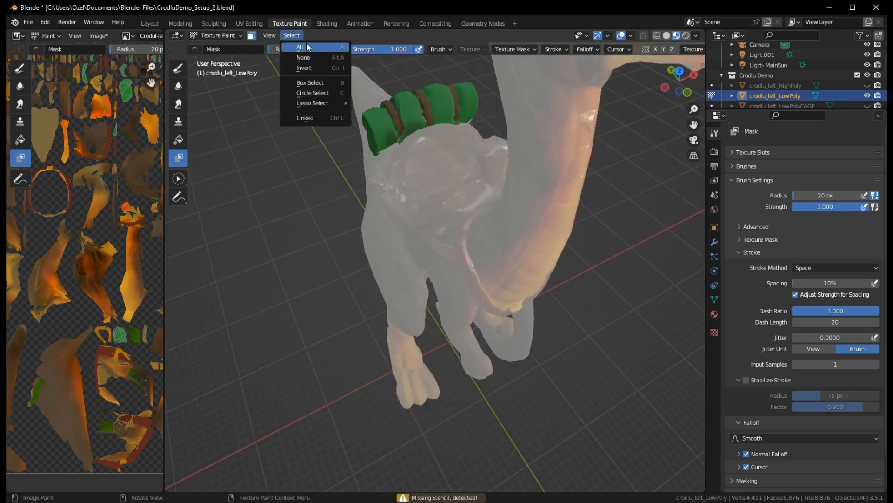
pyautogui.click(300, 46)
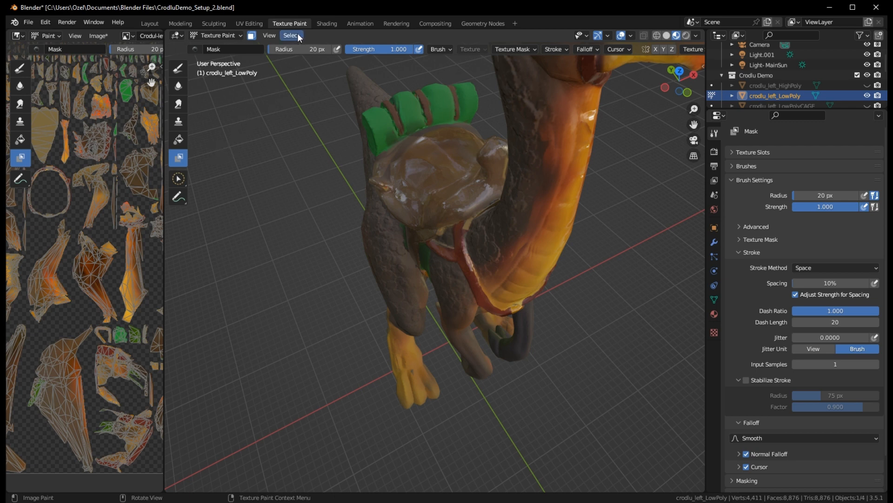
pyautogui.click(181, 181)
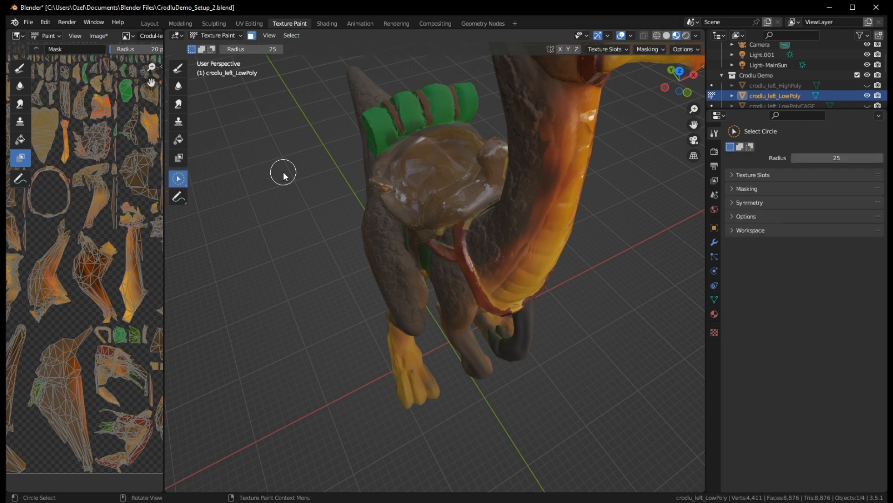
pyautogui.moveTo(281, 172); pyautogui.dragTo(299, 135)
pyautogui.moveTo(299, 136); pyautogui.dragTo(339, 137, button='middle')
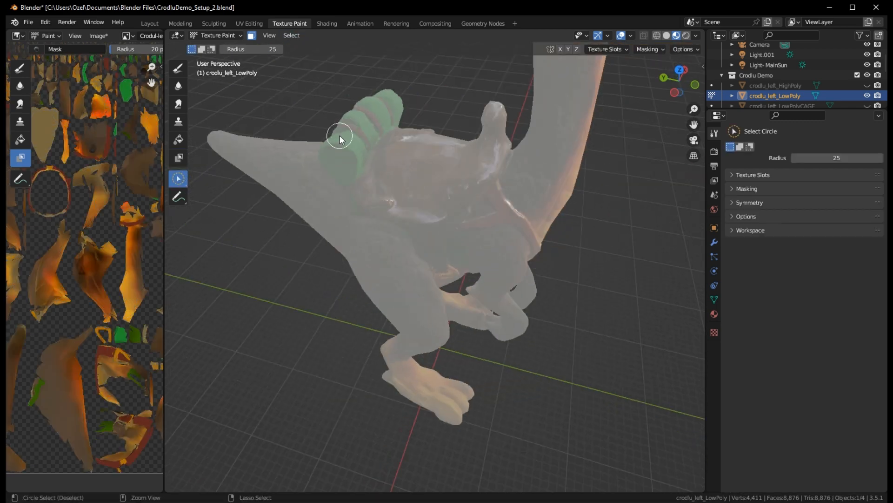
# - Circle-select the faces at the tail's end to unmask them, and switch to the Mask brush
pyautogui.click(177, 180)
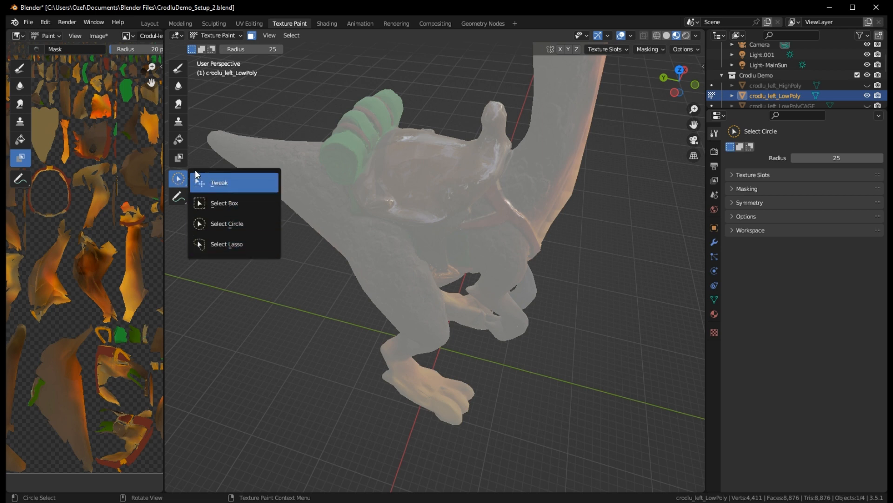
pyautogui.click(179, 163)
pyautogui.click(178, 179)
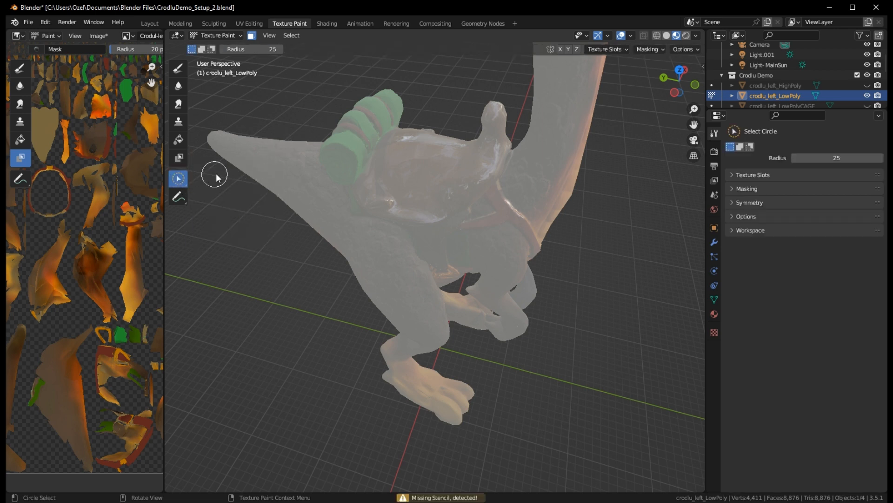
pyautogui.moveTo(216, 174)
pyautogui.mouseDown()
pyautogui.moveTo(256, 175)
pyautogui.moveTo(211, 143)
pyautogui.mouseUp()
pyautogui.click(180, 157)
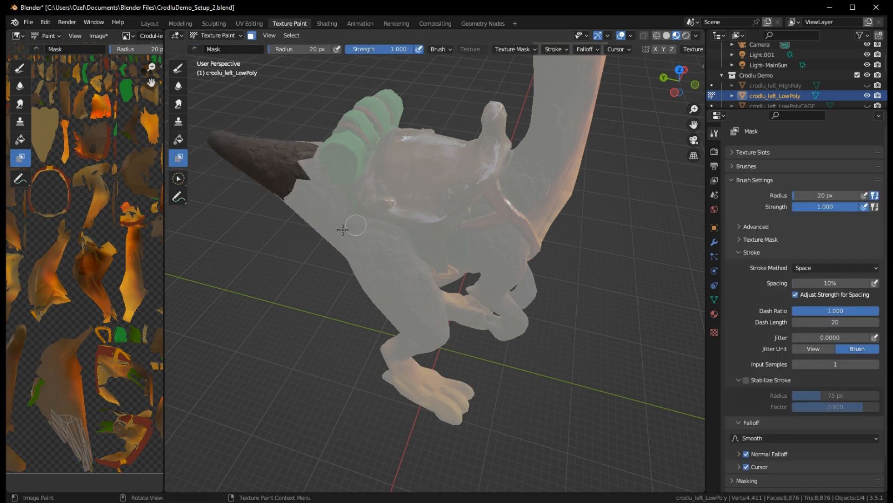
# - Circle-select faces across the tail base, saddle side and upper leg to unmask them, and return to the Mask brush
pyautogui.click(178, 178)
pyautogui.moveTo(326, 219)
pyautogui.mouseDown()
pyautogui.moveTo(465, 226)
pyautogui.moveTo(323, 228)
pyautogui.moveTo(350, 196)
pyautogui.mouseUp()
pyautogui.click(179, 158)
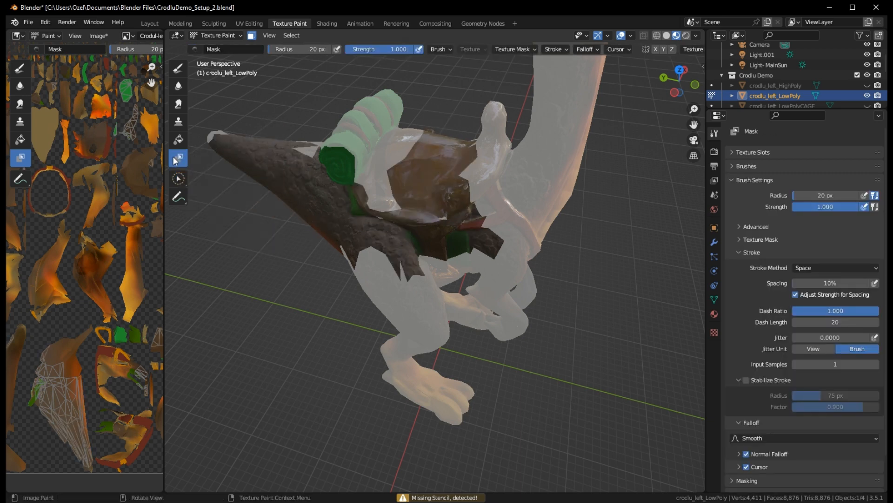
pyautogui.moveTo(342, 167); pyautogui.dragTo(397, 226, button='middle')
pyautogui.click(465, 169)
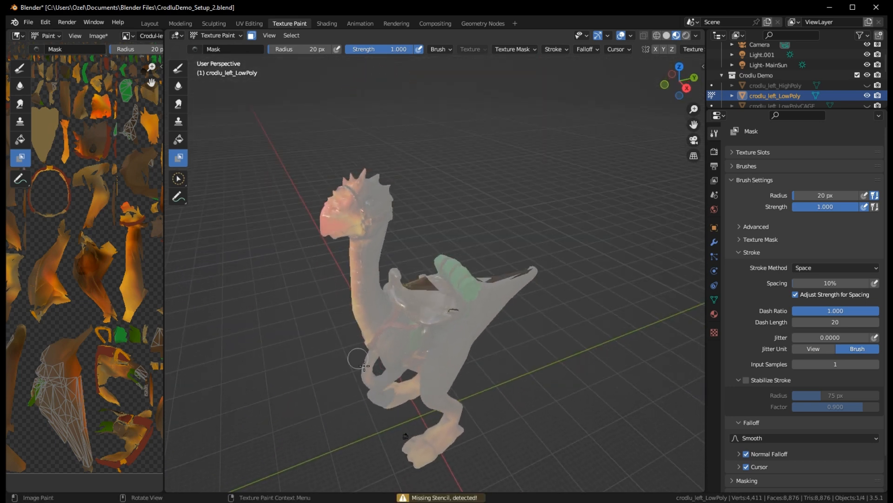
pyautogui.moveTo(365, 366); pyautogui.dragTo(431, 340, button='middle')
pyautogui.scroll(4, 421, 315)
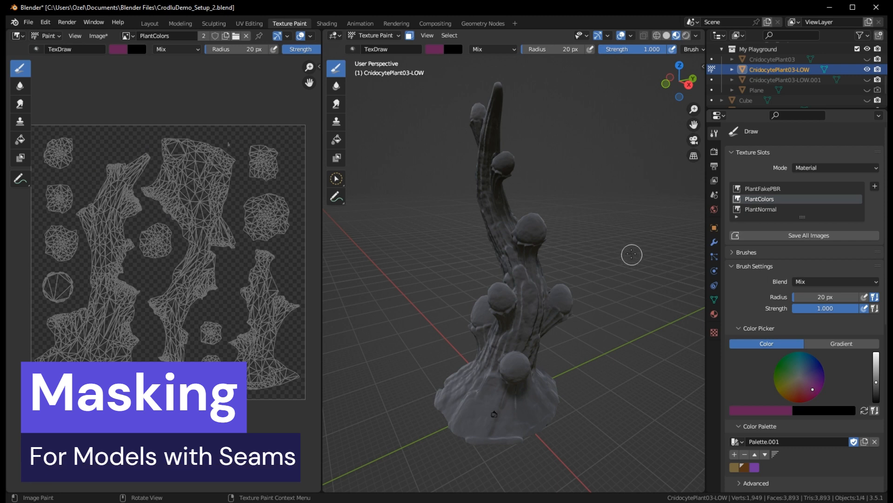
# - Examine the CnidocytePlant03-LOW plant from several sides alongside its UV islands on the PlantColors image
pyautogui.moveTo(633, 257); pyautogui.dragTo(540, 405, button='middle')
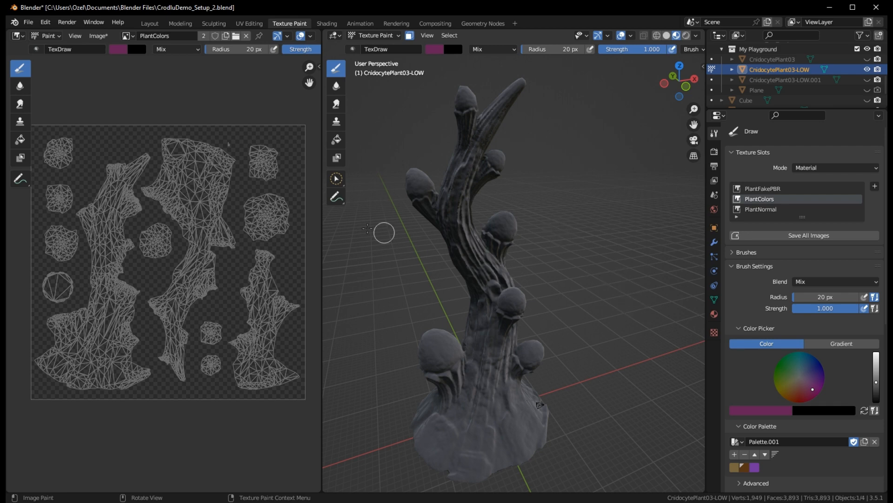
pyautogui.scroll(3, 453, 309)
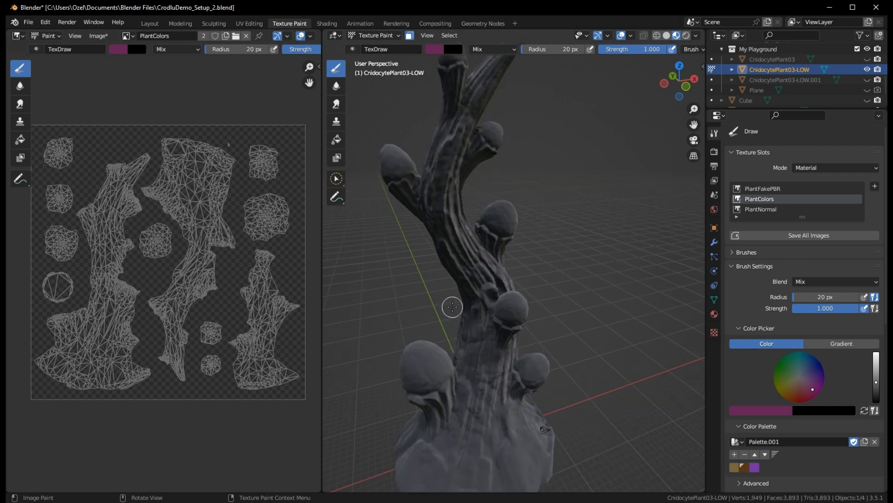
pyautogui.moveTo(542, 289); pyautogui.dragTo(483, 294, button='middle')
pyautogui.scroll(-2, 483, 293)
pyautogui.moveTo(112, 95)
pyautogui.mouseDown(button='middle')
pyautogui.moveTo(112, 77)
pyautogui.moveTo(114, 91)
pyautogui.mouseUp(button='middle')
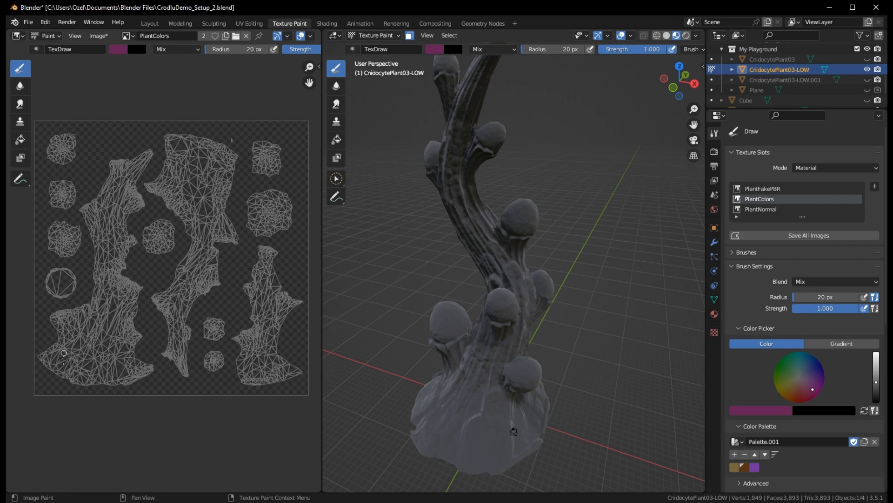
pyautogui.moveTo(575, 286); pyautogui.dragTo(539, 197, button='middle')
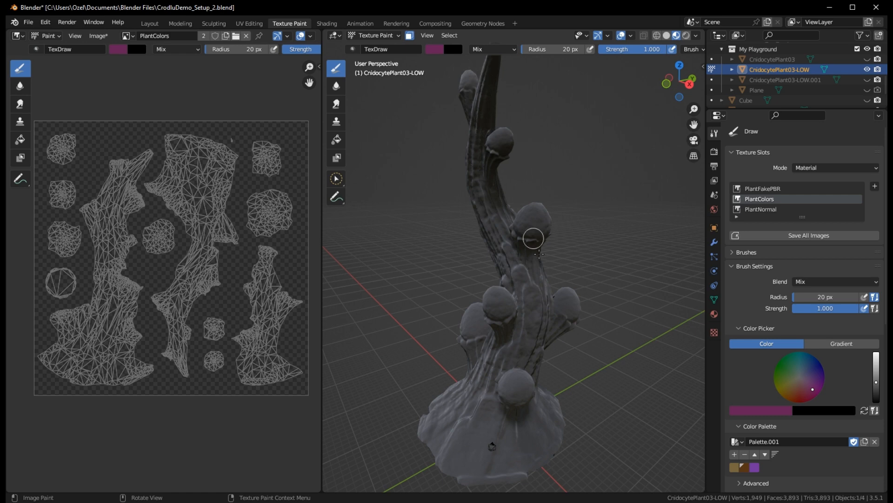
# - Put the plant in Edit Mode, deselect the whole mesh, and examine the marked seams around its stem and bulbs
pyautogui.click(397, 35)
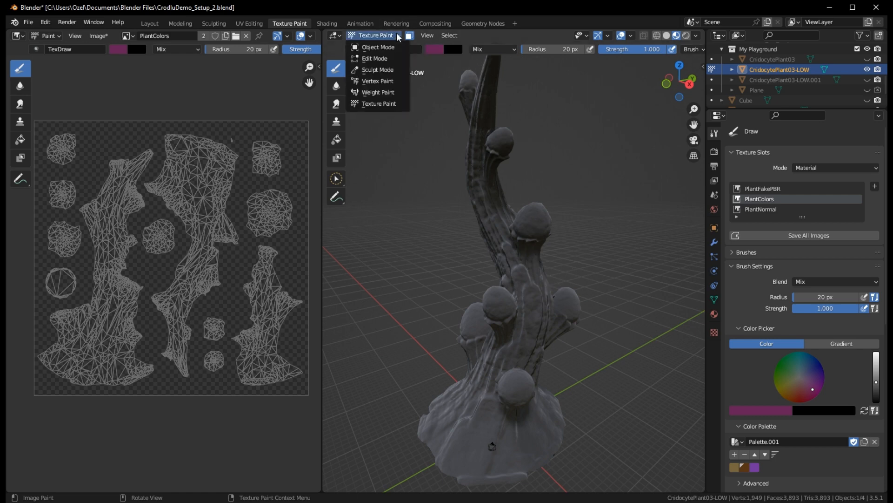
pyautogui.click(386, 58)
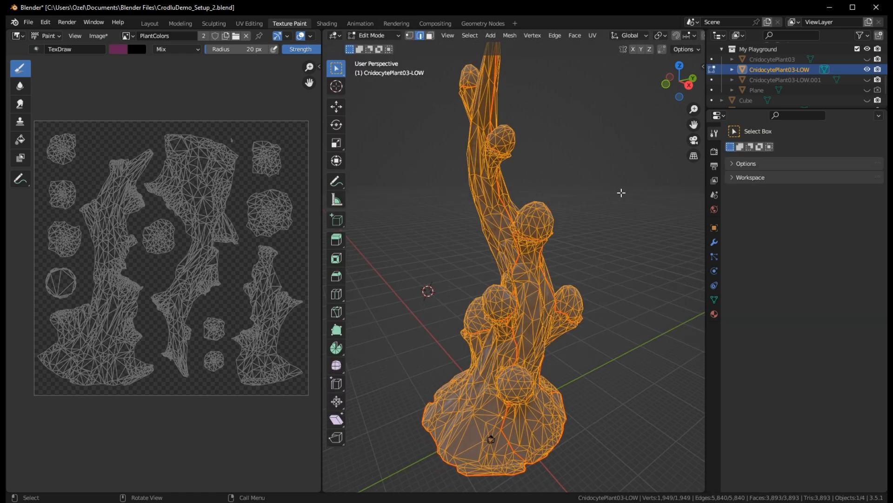
pyautogui.hotkey('alt', 'a')
pyautogui.moveTo(621, 192); pyautogui.dragTo(563, 188, button='middle')
pyautogui.moveTo(633, 250); pyautogui.dragTo(399, 211, button='middle')
pyautogui.moveTo(584, 265); pyautogui.dragTo(371, 277, button='middle')
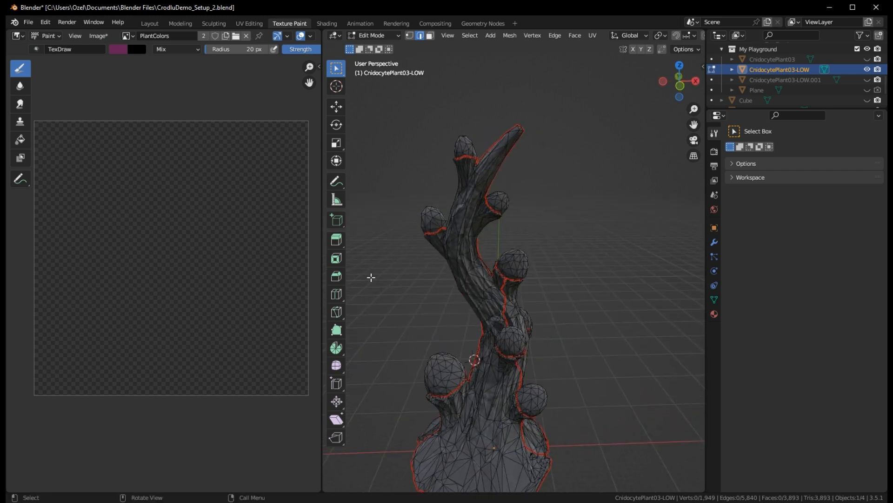
pyautogui.moveTo(569, 240); pyautogui.dragTo(538, 240, button='middle')
pyautogui.moveTo(590, 297); pyautogui.dragTo(595, 250, button='middle')
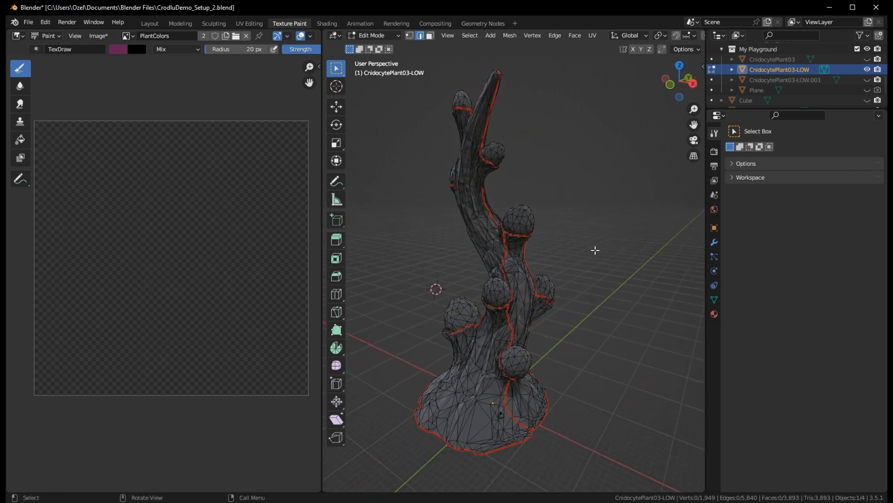
# - Return the plant to Texture Paint mode
pyautogui.click(376, 35)
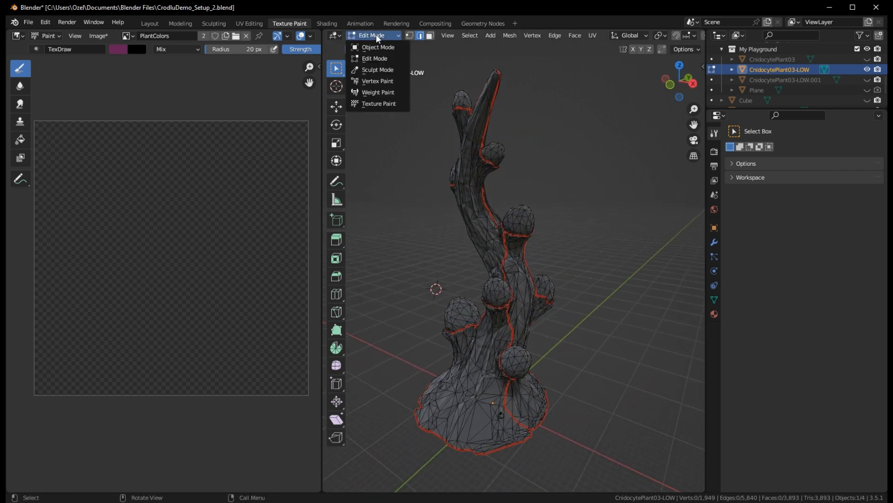
pyautogui.click(377, 103)
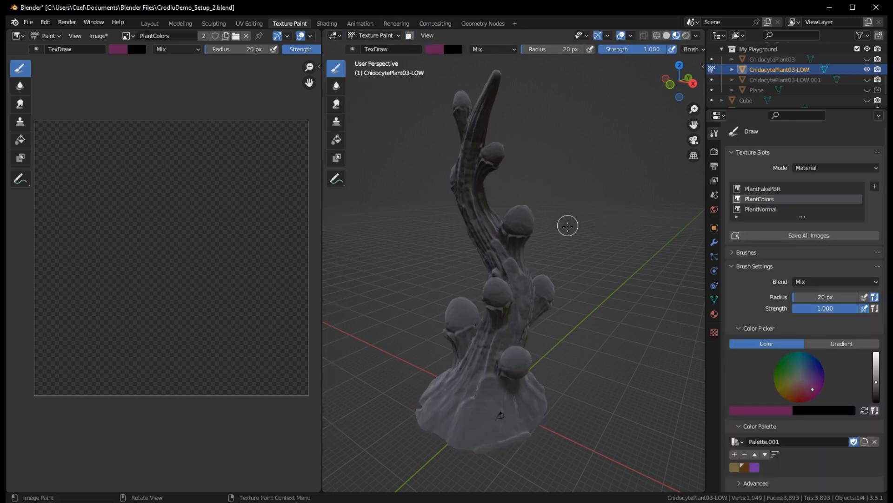
pyautogui.scroll(5, 575, 267)
pyautogui.moveTo(586, 185); pyautogui.dragTo(555, 268, button='middle')
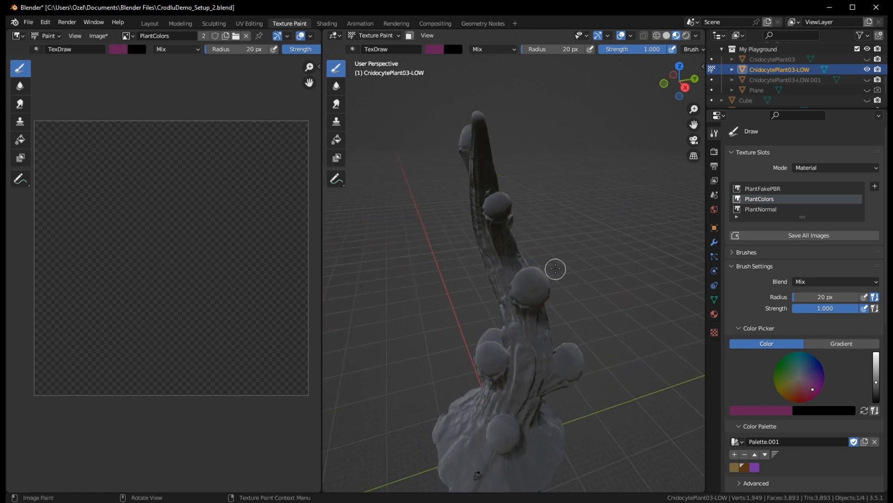
# - Enable the paint mask on the plant and activate the Select Circle tool
pyautogui.click(409, 36)
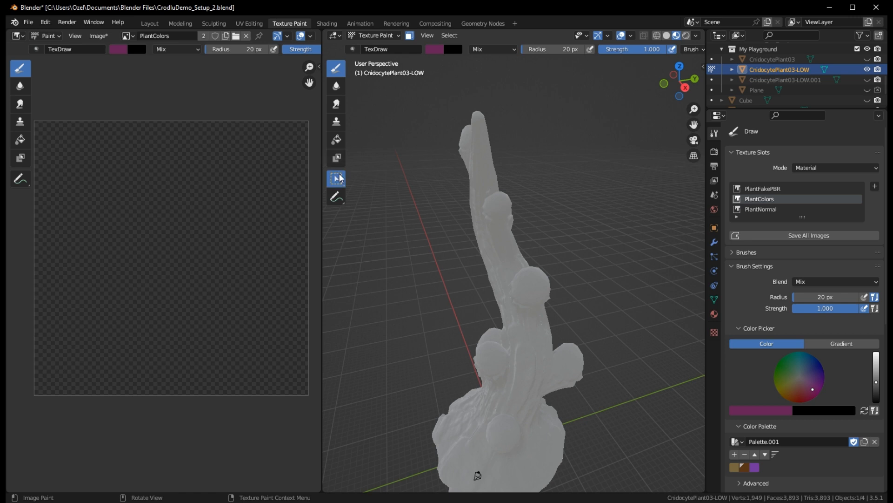
pyautogui.moveTo(336, 178)
pyautogui.mouseDown()
pyautogui.moveTo(372, 201)
pyautogui.moveTo(382, 223)
pyautogui.mouseUp()
pyautogui.moveTo(392, 199); pyautogui.dragTo(644, 160, button='middle')
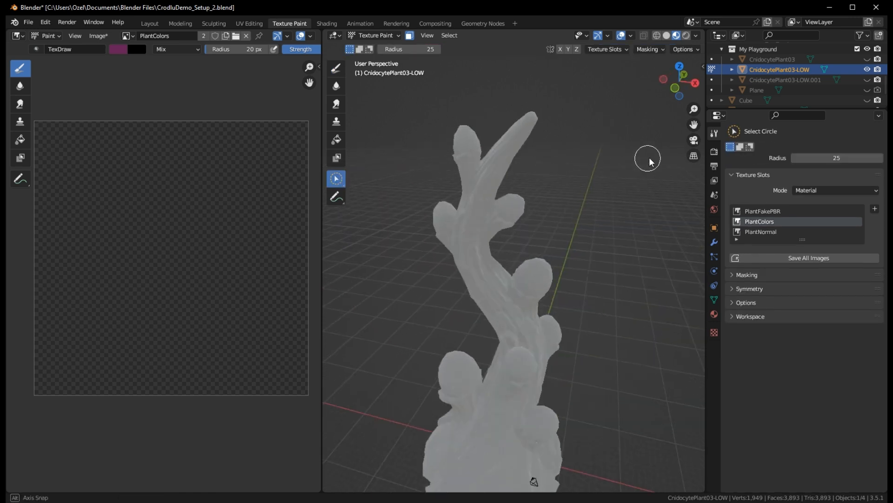
# - Circle-select a patch of faces on the topmost bulb and add patches on the bulbs down the near side
pyautogui.moveTo(449, 116); pyautogui.dragTo(461, 132)
pyautogui.keyDown('shift'); pyautogui.click(433, 198); pyautogui.keyUp('shift')
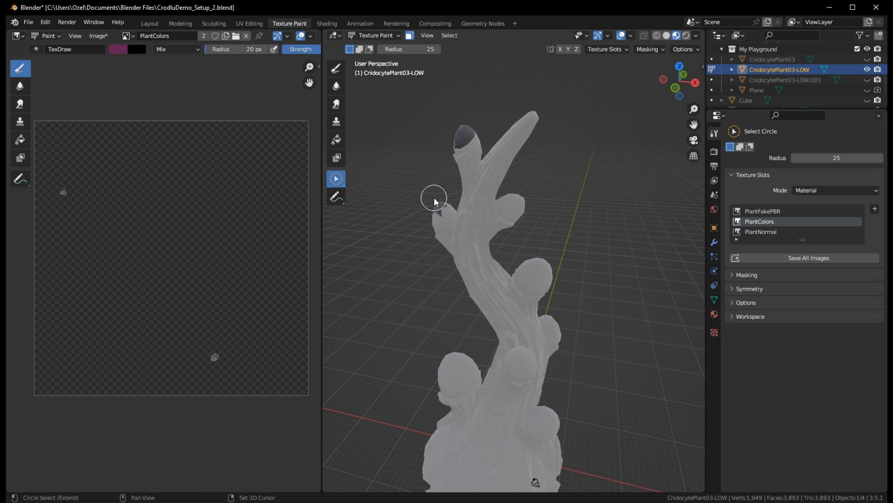
pyautogui.keyDown('shift'); pyautogui.click(526, 201); pyautogui.keyUp('shift')
pyautogui.keyDown('shift'); pyautogui.click(544, 264); pyautogui.keyUp('shift')
pyautogui.keyDown('shift'); pyautogui.click(452, 362); pyautogui.keyUp('shift')
# - Add face patches on the remaining bulbs around the plant, and extend the selection to all linked faces
pyautogui.moveTo(453, 363); pyautogui.dragTo(474, 339, button='middle')
pyautogui.keyDown('shift'); pyautogui.click(567, 331); pyautogui.keyUp('shift')
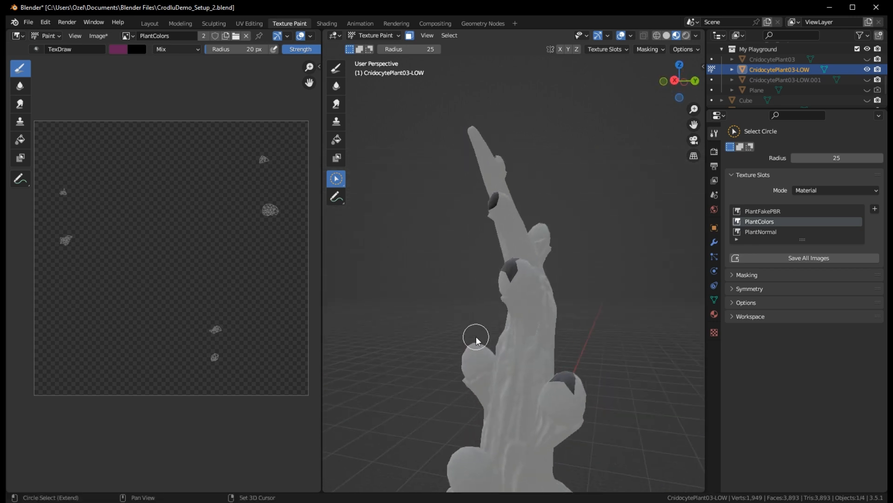
pyautogui.keyDown('shift'); pyautogui.click(475, 341); pyautogui.keyUp('shift')
pyautogui.moveTo(454, 373); pyautogui.dragTo(410, 391, button='middle')
pyautogui.keyDown('shift'); pyautogui.click(451, 442); pyautogui.keyUp('shift')
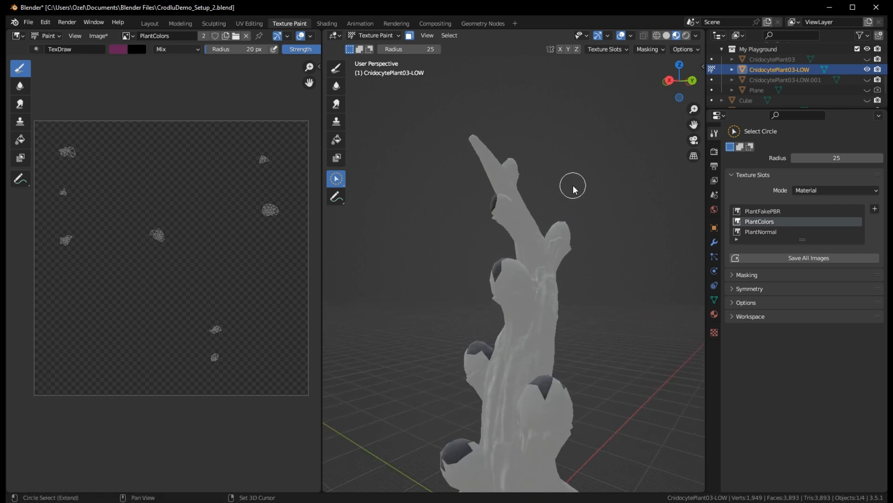
pyautogui.moveTo(568, 216); pyautogui.dragTo(604, 195, button='middle')
pyautogui.keyDown('shift'); pyautogui.click(507, 131); pyautogui.keyUp('shift')
pyautogui.moveTo(506, 132); pyautogui.dragTo(616, 183, button='middle')
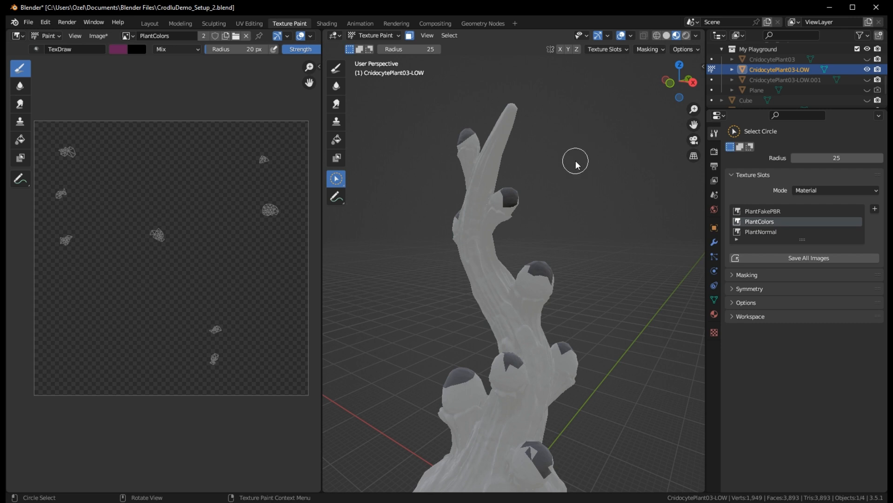
pyautogui.hotkey('ctrl', 'l')
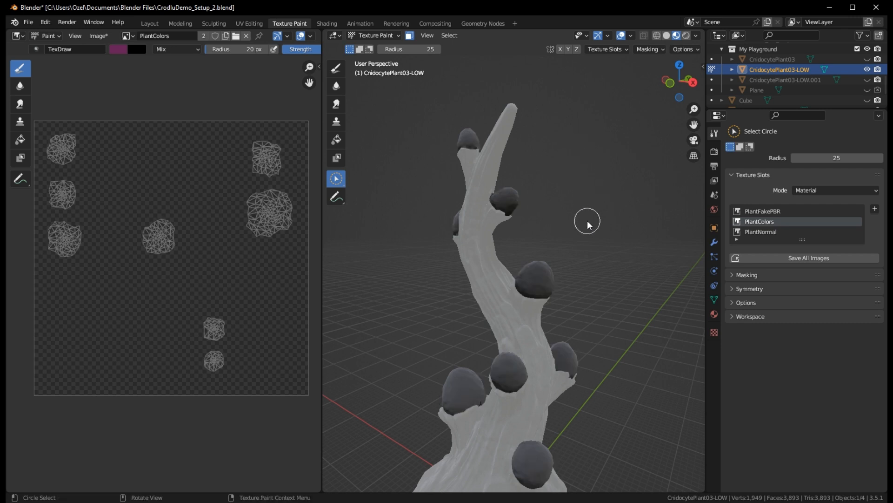
# - Circle-select a patch of faces on the middle bulb alone and extend the selection to all faces linked to it
pyautogui.moveTo(588, 219)
pyautogui.mouseDown(button='middle')
pyautogui.moveTo(571, 253)
pyautogui.moveTo(504, 314)
pyautogui.moveTo(411, 241)
pyautogui.moveTo(466, 205)
pyautogui.moveTo(585, 211)
pyautogui.moveTo(619, 158)
pyautogui.moveTo(563, 219)
pyautogui.moveTo(598, 228)
pyautogui.moveTo(590, 223)
pyautogui.mouseUp(button='middle')
pyautogui.click(450, 36)
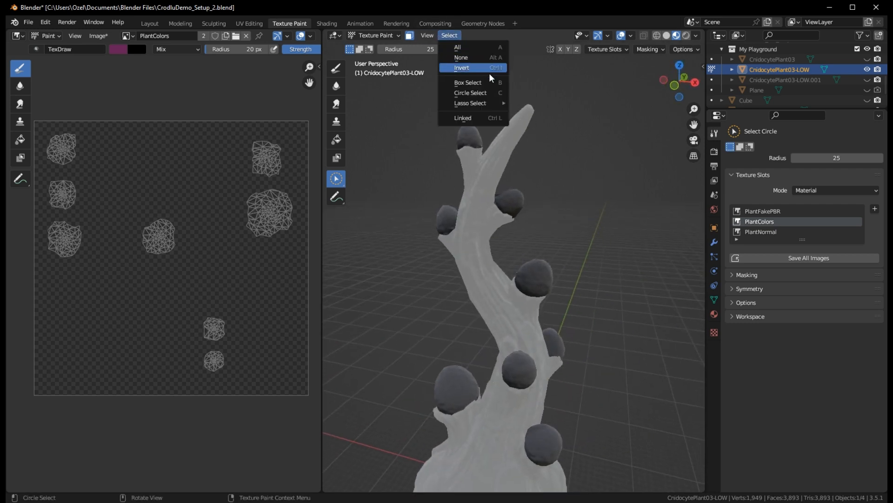
pyautogui.moveTo(476, 105)
pyautogui.click(474, 119)
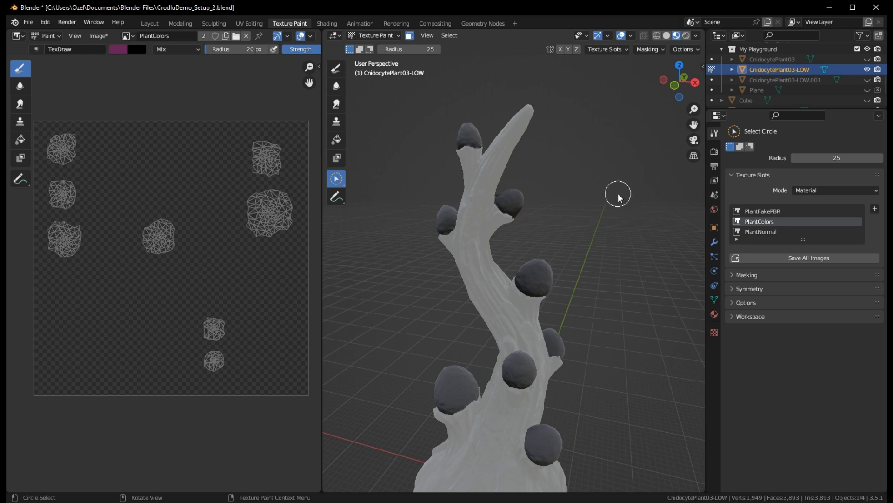
pyautogui.moveTo(618, 194)
pyautogui.mouseDown(button='middle')
pyautogui.moveTo(459, 231)
pyautogui.moveTo(440, 227)
pyautogui.moveTo(447, 201)
pyautogui.moveTo(441, 245)
pyautogui.moveTo(622, 205)
pyautogui.mouseUp(button='middle')
pyautogui.click(619, 208)
pyautogui.click(541, 270)
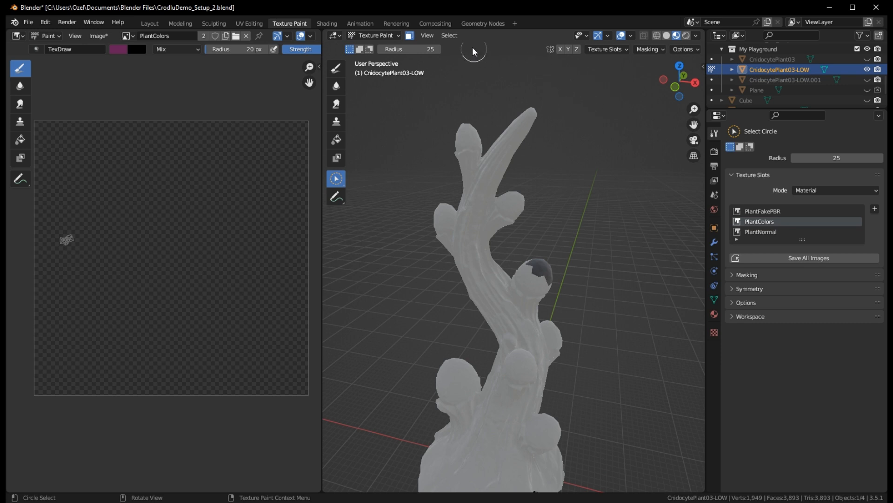
pyautogui.click(449, 35)
pyautogui.click(478, 118)
pyautogui.moveTo(572, 229); pyautogui.dragTo(520, 257, button='middle')
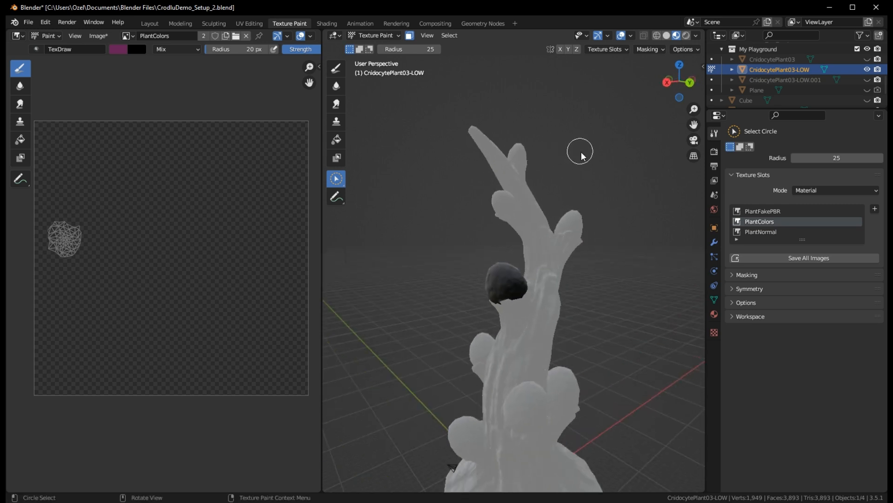
# - Replace the selection with faces at the tip of the plant's trunk and extend it to all linked faces
pyautogui.moveTo(603, 250); pyautogui.dragTo(564, 309, button='middle')
pyautogui.moveTo(466, 120)
pyautogui.mouseDown()
pyautogui.moveTo(472, 149)
pyautogui.moveTo(477, 128)
pyautogui.mouseUp()
pyautogui.click(448, 35)
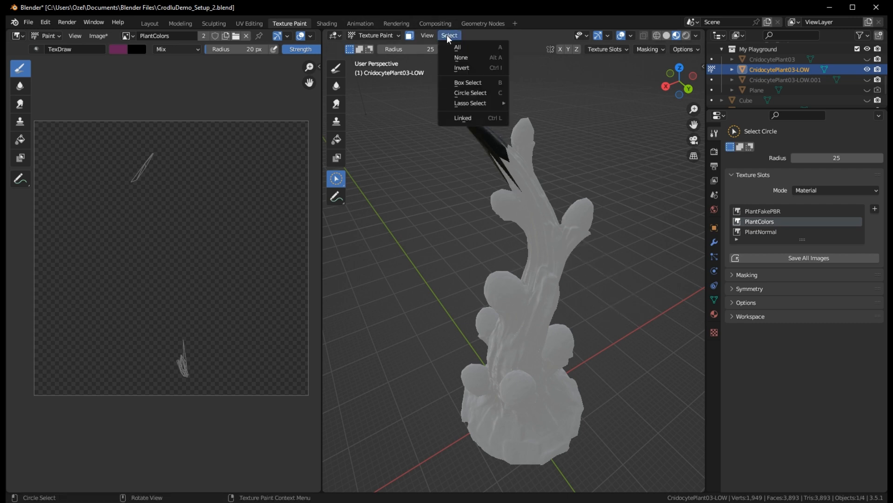
pyautogui.click(448, 35)
pyautogui.click(449, 35)
pyautogui.click(463, 118)
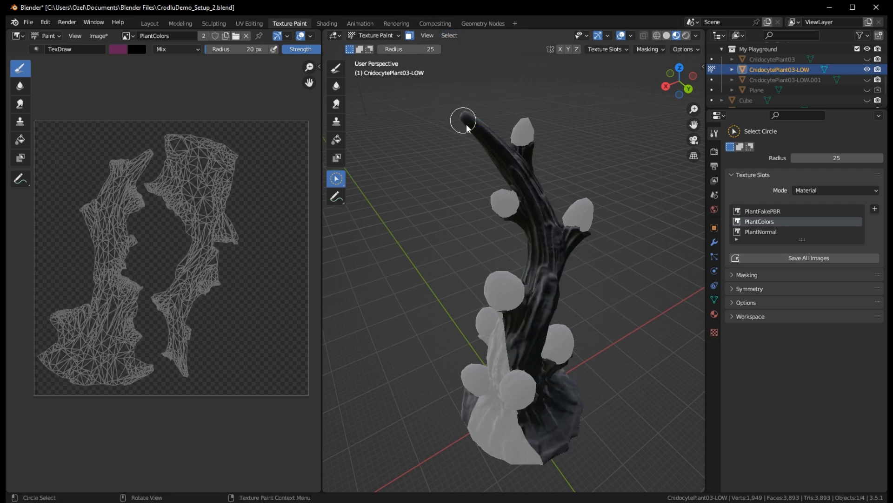
# - Add faces from the still unselected strip of the trunk and extend the selection to all linked faces
pyautogui.moveTo(616, 249); pyautogui.dragTo(528, 356, button='middle')
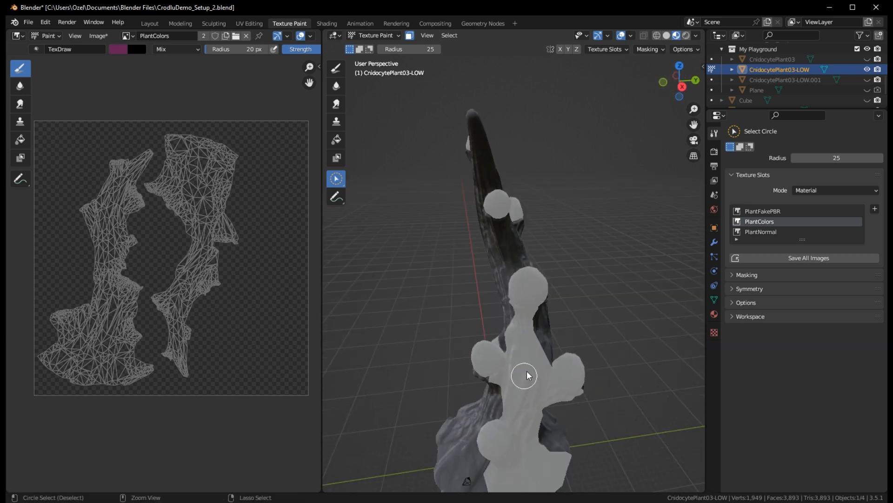
pyautogui.moveTo(527, 371)
pyautogui.keyDown('ctrl'); pyautogui.mouseDown()
pyautogui.moveTo(531, 361)
pyautogui.moveTo(515, 384)
pyautogui.moveTo(540, 184)
pyautogui.mouseUp(); pyautogui.keyUp('ctrl')
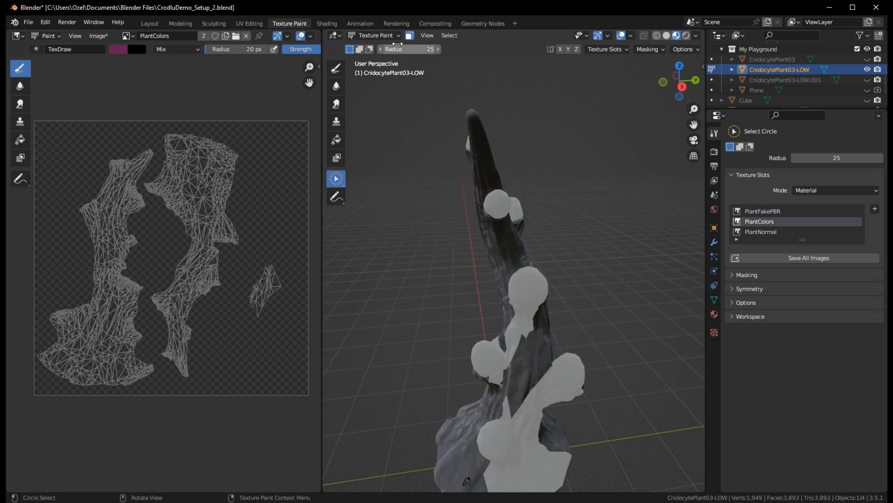
pyautogui.click(456, 35)
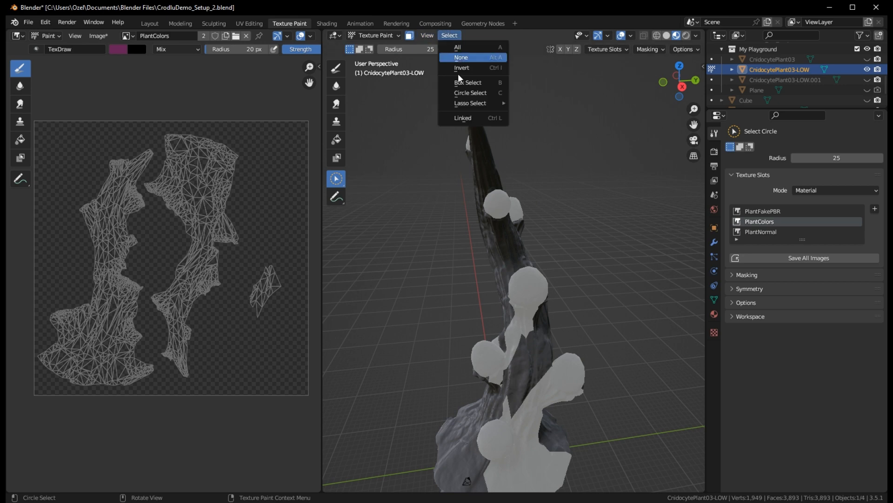
pyautogui.click(467, 118)
pyautogui.moveTo(512, 200); pyautogui.dragTo(491, 328, button='middle')
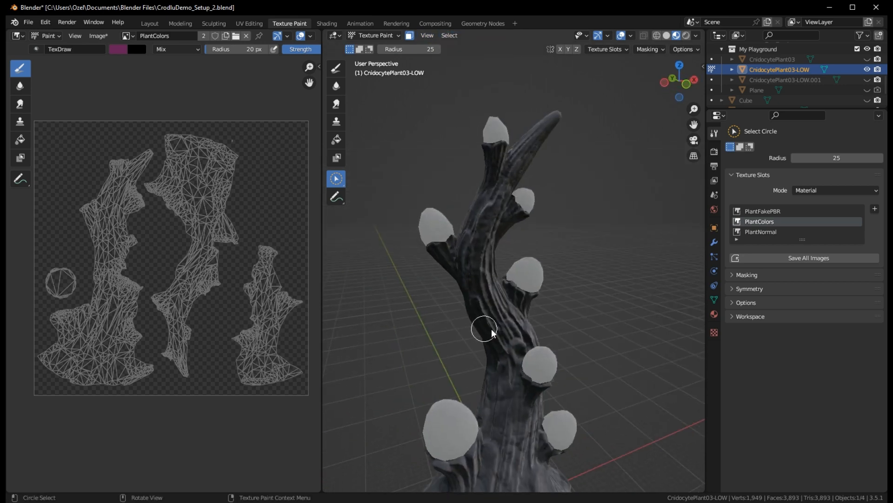
pyautogui.moveTo(630, 353); pyautogui.dragTo(568, 214, button='middle')
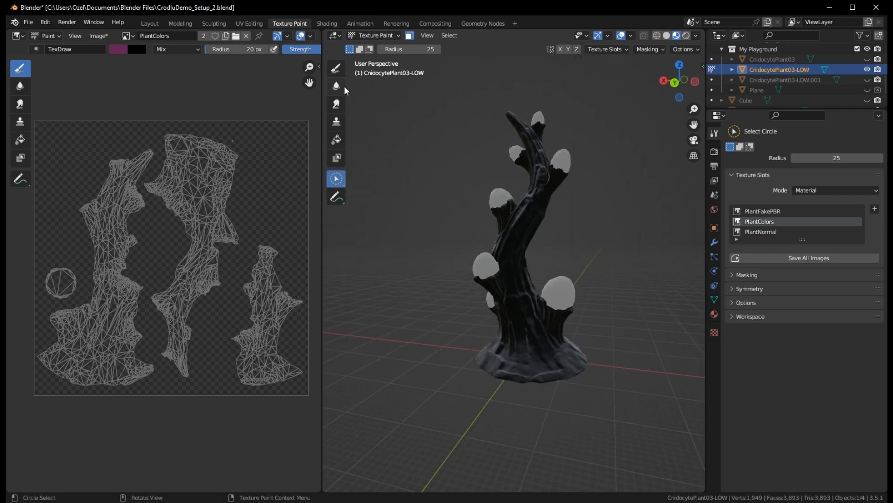
# - Activate the Fill tool, with the blend mode set to Mix and the colour picker set to a solid Color
pyautogui.click(336, 141)
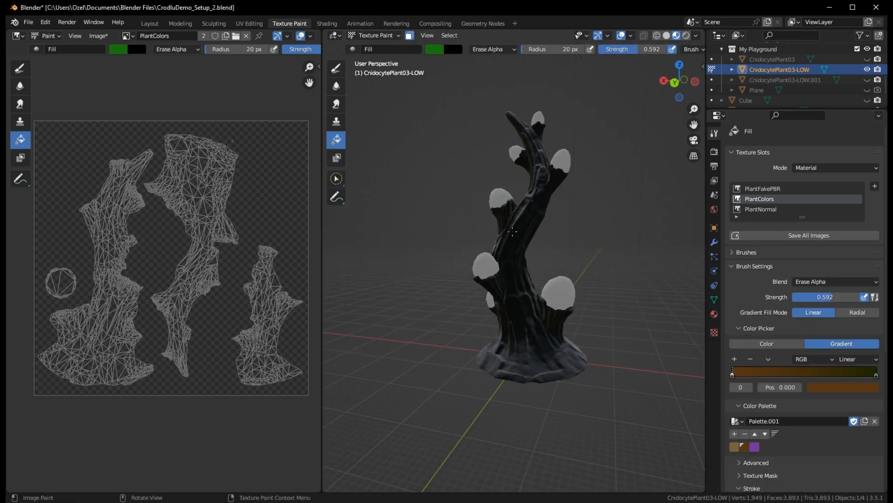
pyautogui.click(491, 49)
pyautogui.click(493, 61)
pyautogui.moveTo(498, 162); pyautogui.dragTo(528, 40, button='middle')
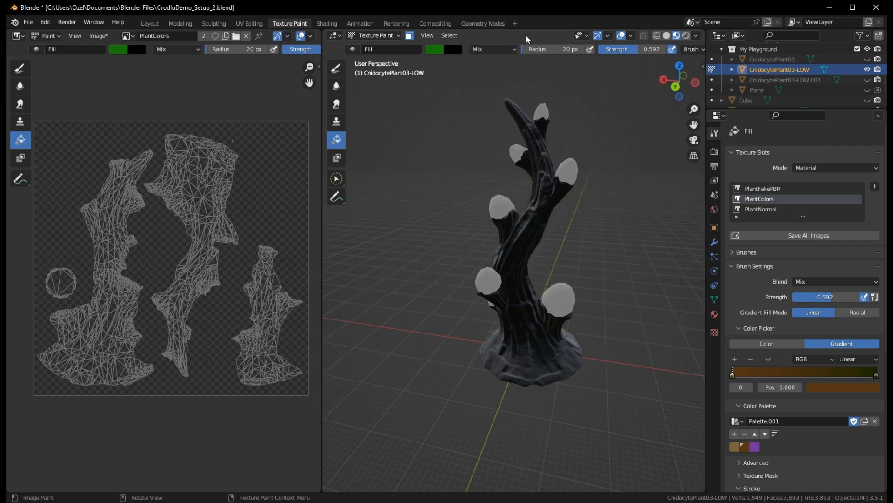
pyautogui.click(766, 343)
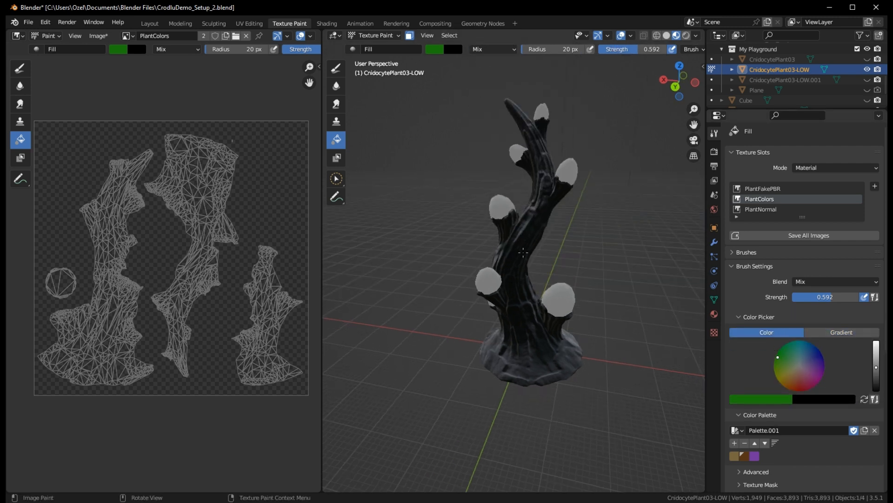
pyautogui.moveTo(530, 227); pyautogui.dragTo(358, 228, button='middle')
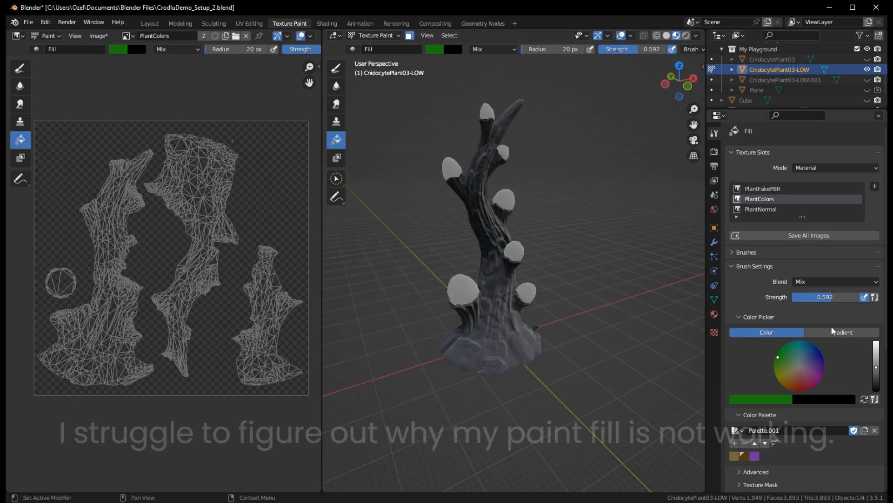
# - Choose the purple palette colour, reselect the Fill tool and look through its brush settings
pyautogui.click(754, 456)
pyautogui.click(335, 68)
pyautogui.click(335, 140)
pyautogui.scroll(-12, 773, 440)
pyautogui.scroll(-2, 773, 439)
pyautogui.click(773, 442)
# - Check the PlantColors image choice and try another stroke method before restoring Space
pyautogui.click(128, 36)
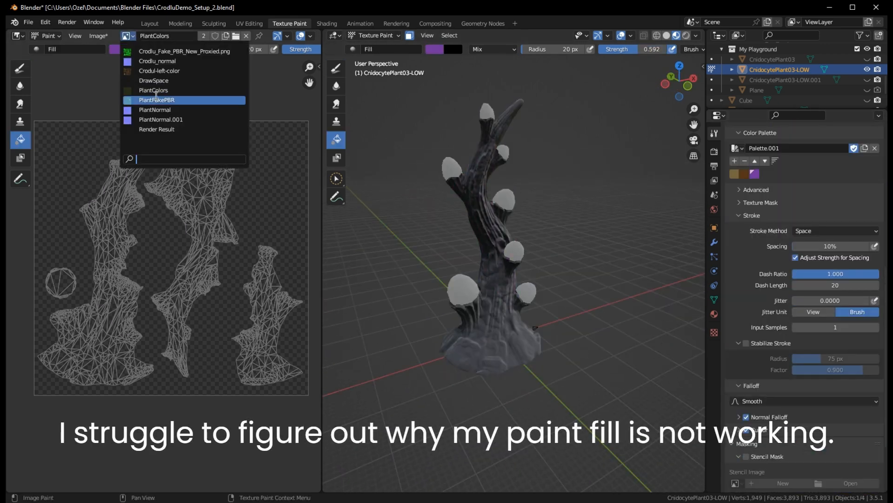
pyautogui.click(159, 96)
pyautogui.click(46, 36)
pyautogui.scroll(4, 819, 288)
pyautogui.click(835, 313)
pyautogui.click(814, 334)
pyautogui.scroll(4, 837, 326)
pyautogui.click(838, 419)
pyautogui.click(846, 385)
# - Set the fill strength to 1.000 and expand the advanced brush options
pyautogui.moveTo(831, 203); pyautogui.dragTo(858, 203)
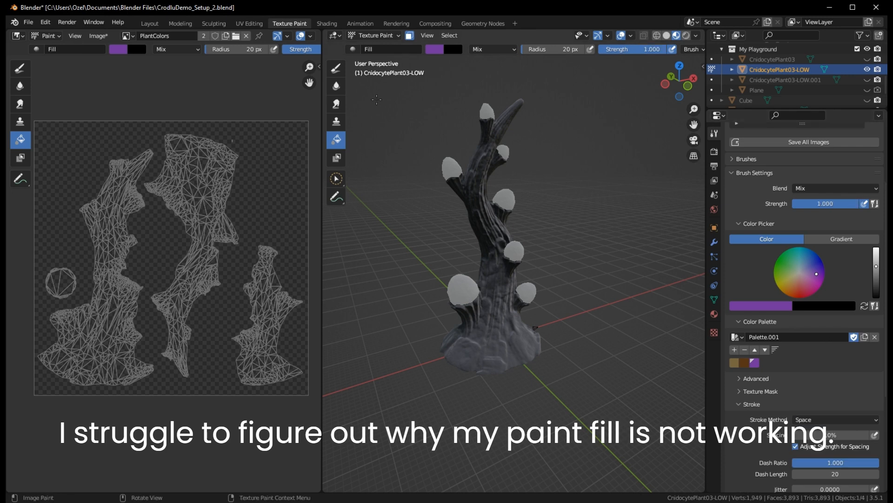
pyautogui.scroll(-3, 814, 279)
pyautogui.click(757, 317)
# - Fill the masked trunk with solid green and check the fill around the plant
pyautogui.click(526, 235)
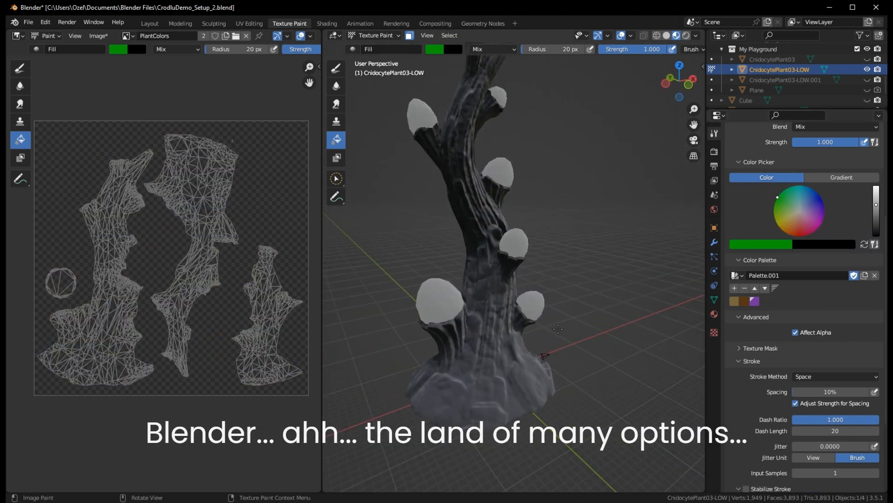
pyautogui.click(620, 244)
pyautogui.scroll(-3, 621, 245)
pyautogui.moveTo(621, 244); pyautogui.dragTo(459, 238, button='middle')
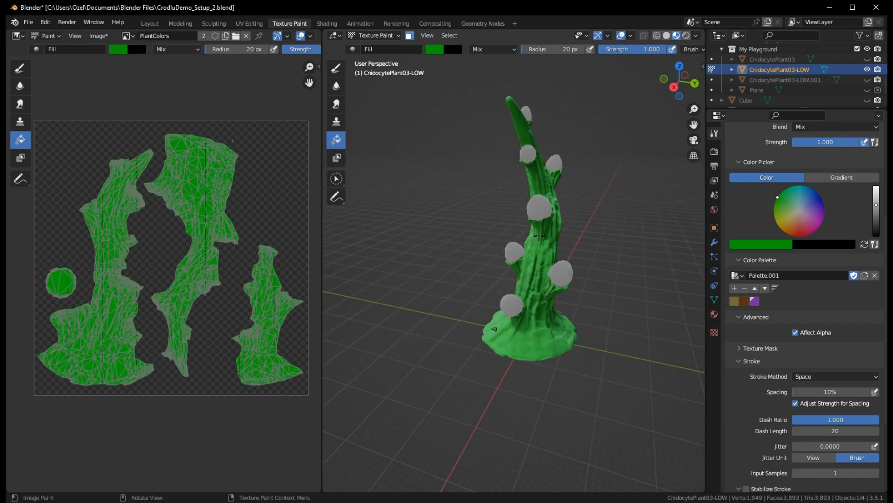
# - Switch the fill to a linear gradient and fill the trunk from brown at the base to dark green at the tip, ending with a sharper transition
pyautogui.click(840, 177)
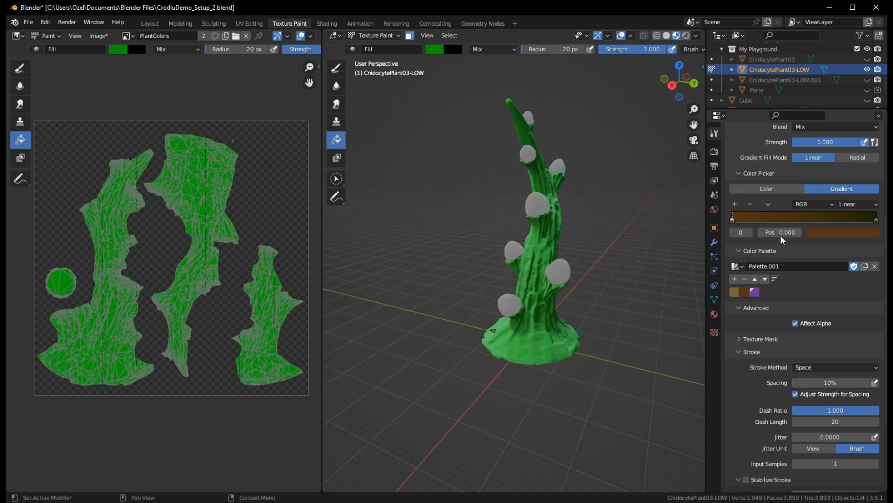
pyautogui.moveTo(531, 346); pyautogui.dragTo(542, 150)
pyautogui.moveTo(642, 315); pyautogui.dragTo(430, 311, button='middle')
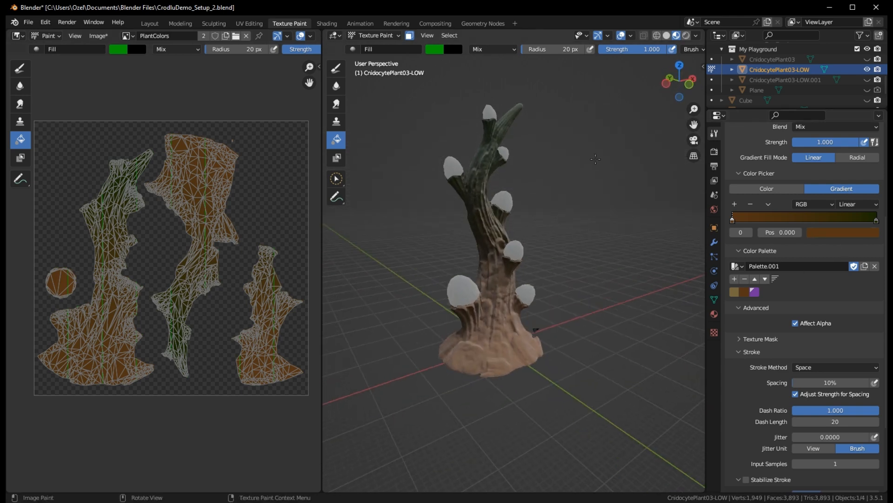
pyautogui.moveTo(596, 159); pyautogui.dragTo(528, 196, button='middle')
pyautogui.click(598, 185)
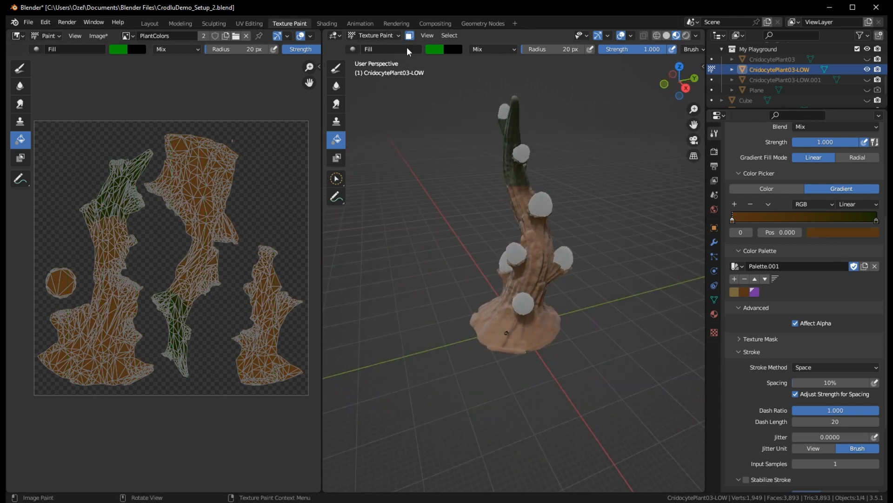
# - Invert the face selection so that the paint mask isolates the bulbs instead of the trunk
pyautogui.click(450, 36)
pyautogui.click(482, 70)
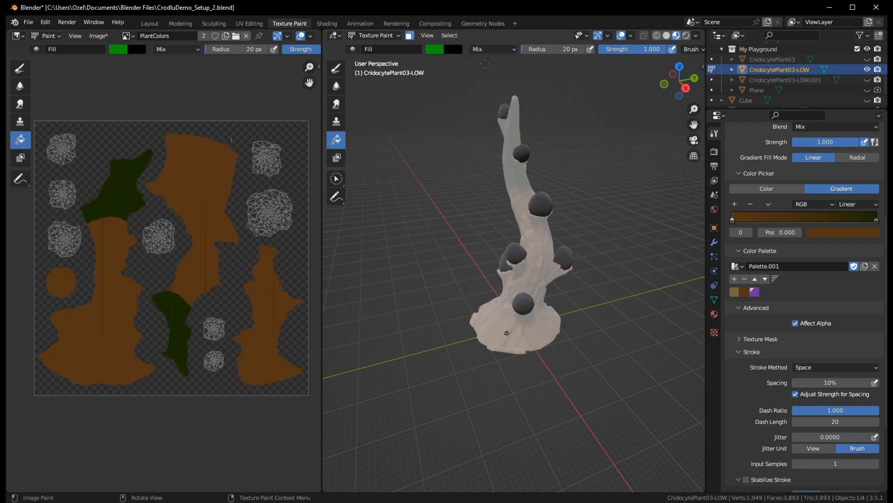
pyautogui.moveTo(605, 182); pyautogui.dragTo(611, 260, button='middle')
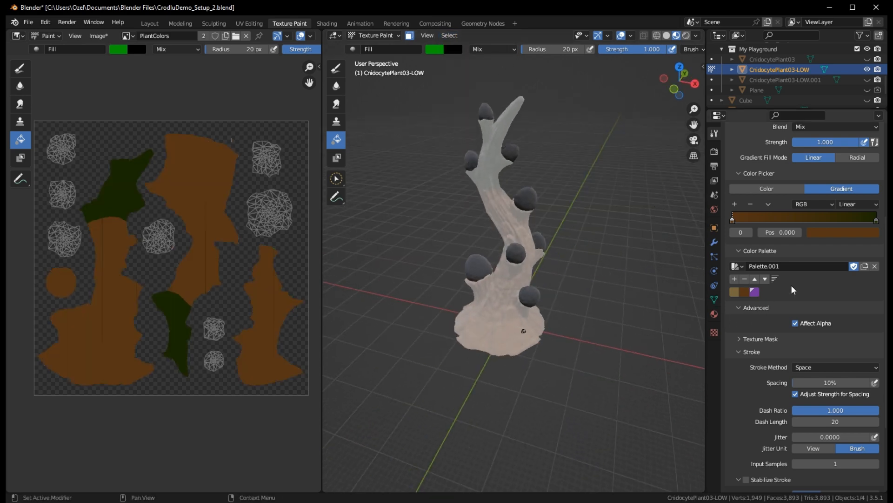
# - Switch the fill to a solid bright yellow and fill the masked bulbs with it
pyautogui.click(753, 292)
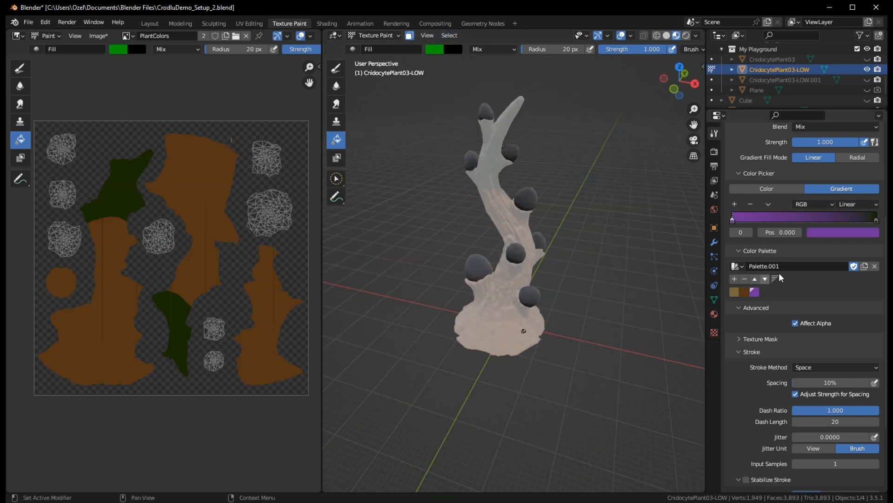
pyautogui.click(766, 188)
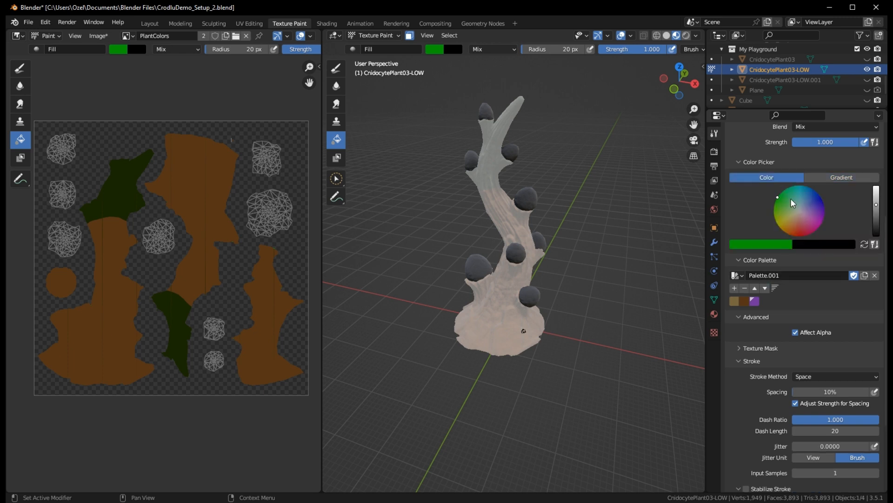
pyautogui.click(777, 224)
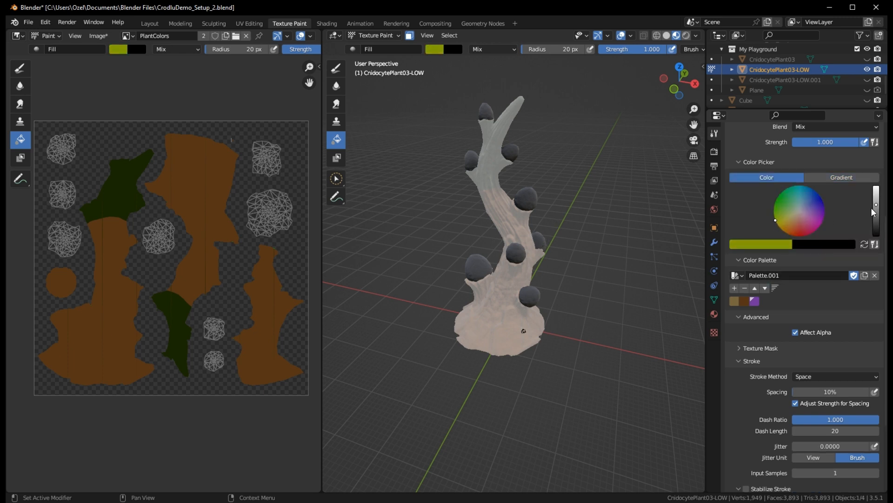
pyautogui.moveTo(874, 213); pyautogui.dragTo(876, 185)
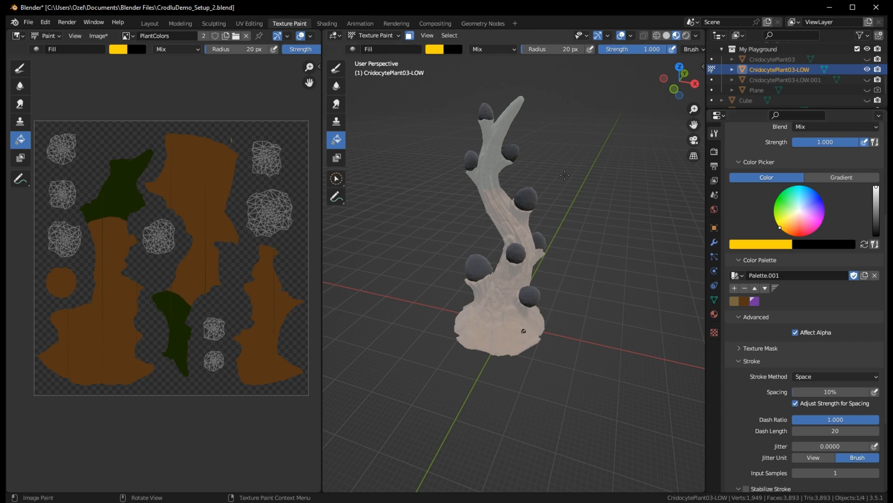
pyautogui.click(484, 112)
pyautogui.moveTo(566, 214); pyautogui.dragTo(729, 223, button='middle')
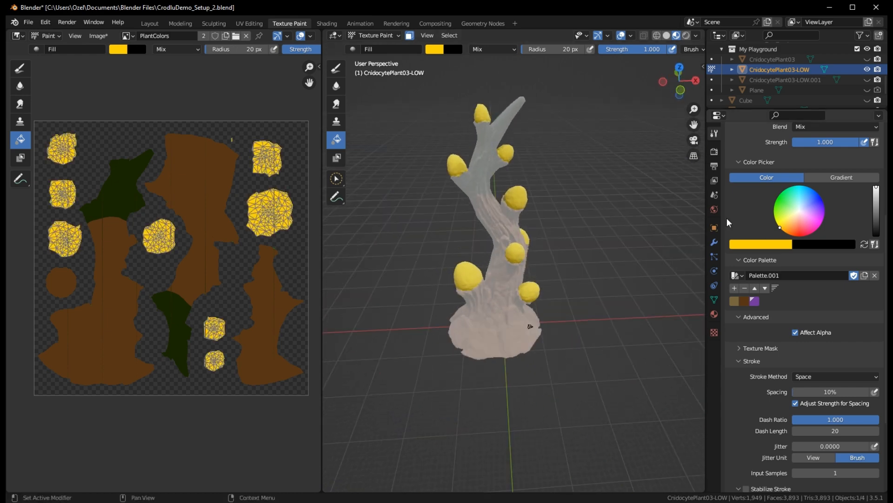
pyautogui.click(805, 227)
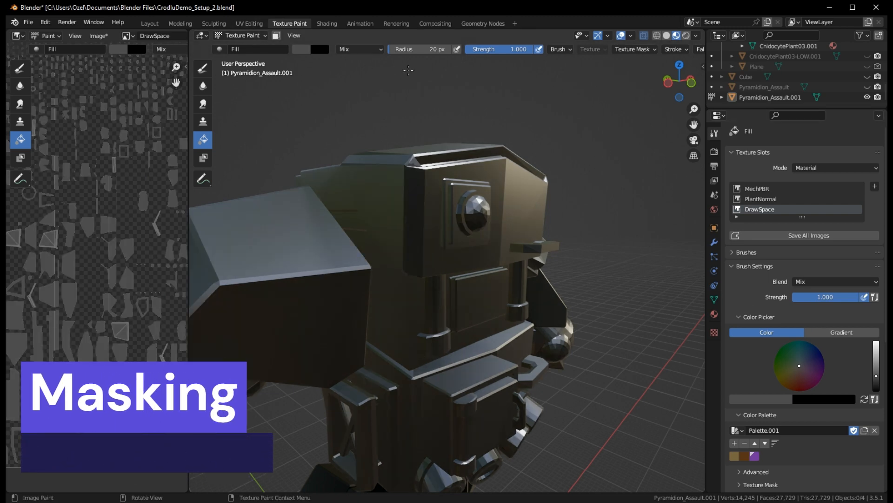
# - Switch to the Layout workspace, select the mech Pyramidion_Assault.001 and enter Edit Mode
pyautogui.moveTo(535, 216); pyautogui.dragTo(606, 226, button='middle')
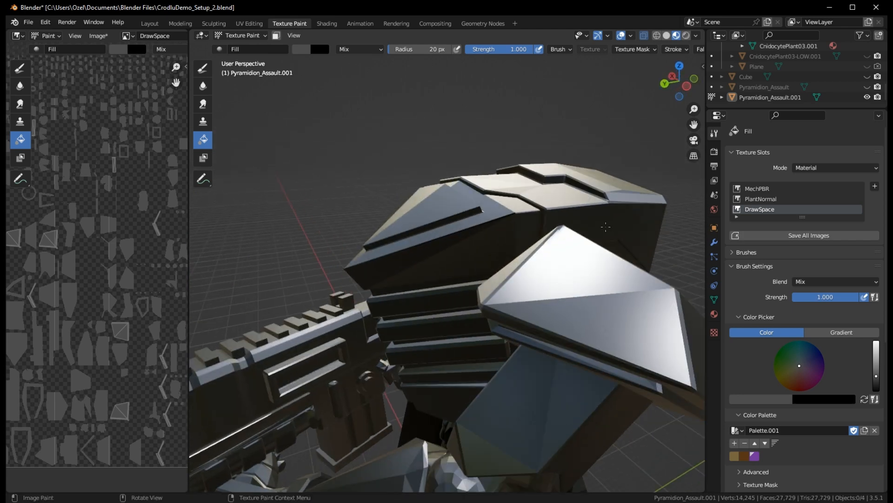
pyautogui.moveTo(490, 137); pyautogui.dragTo(612, 186, button='middle')
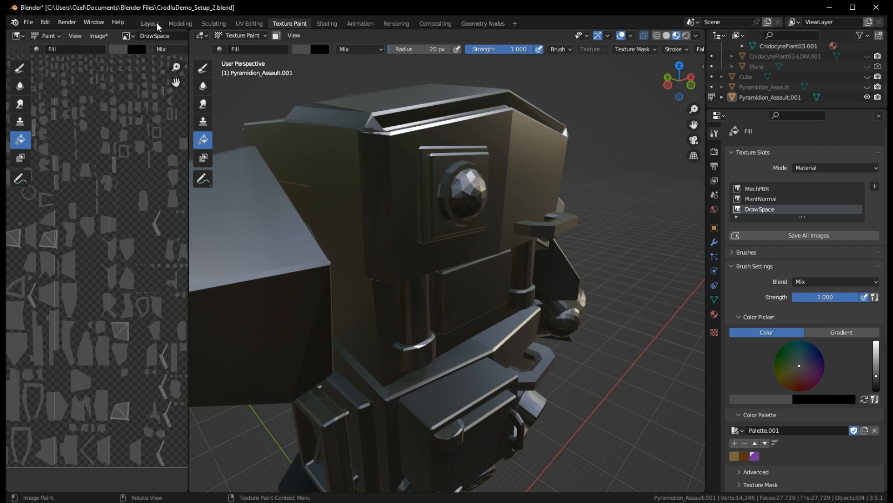
pyautogui.click(156, 22)
pyautogui.moveTo(393, 169)
pyautogui.mouseDown(button='middle')
pyautogui.moveTo(363, 233)
pyautogui.moveTo(364, 199)
pyautogui.moveTo(483, 203)
pyautogui.moveTo(440, 158)
pyautogui.mouseUp(button='middle')
pyautogui.click(338, 83)
pyautogui.click(76, 34)
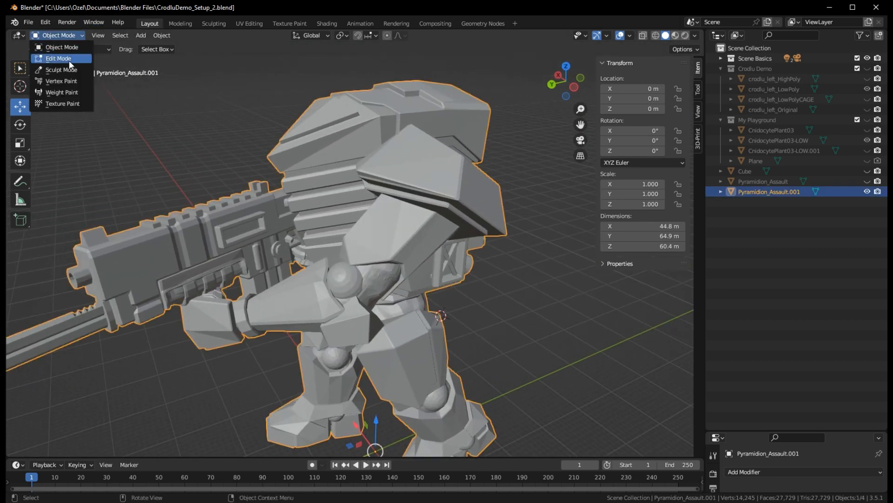
pyautogui.click(63, 59)
# - Select the mech's entire mesh to inspect it, and deselect everything
pyautogui.moveTo(488, 210); pyautogui.dragTo(556, 223, button='middle')
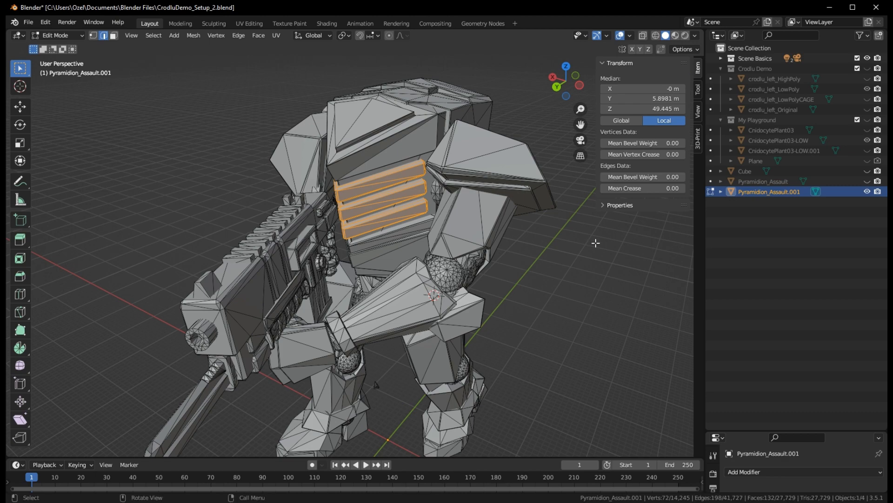
pyautogui.press('a')
pyautogui.moveTo(596, 247); pyautogui.dragTo(431, 174, button='middle')
pyautogui.hotkey('alt', 'a')
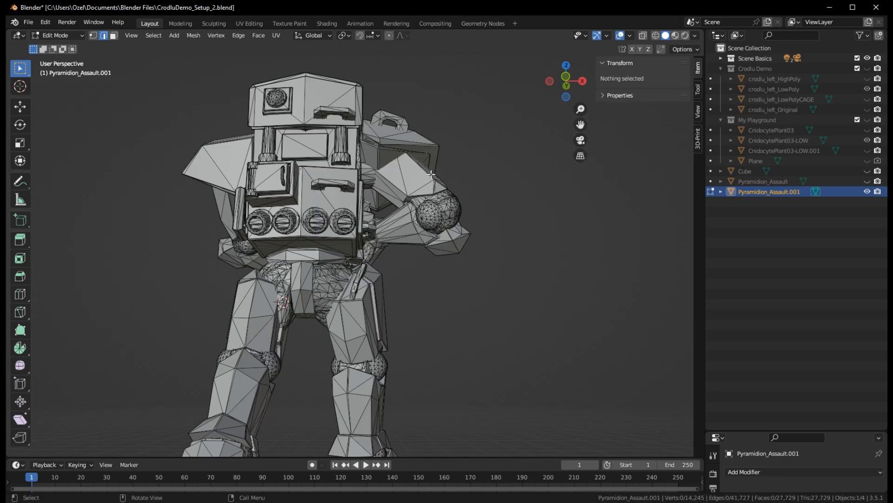
# - Examine the mech's mesh up close around the handles and the rifle to see how its pieces are built
pyautogui.scroll(12, 431, 174)
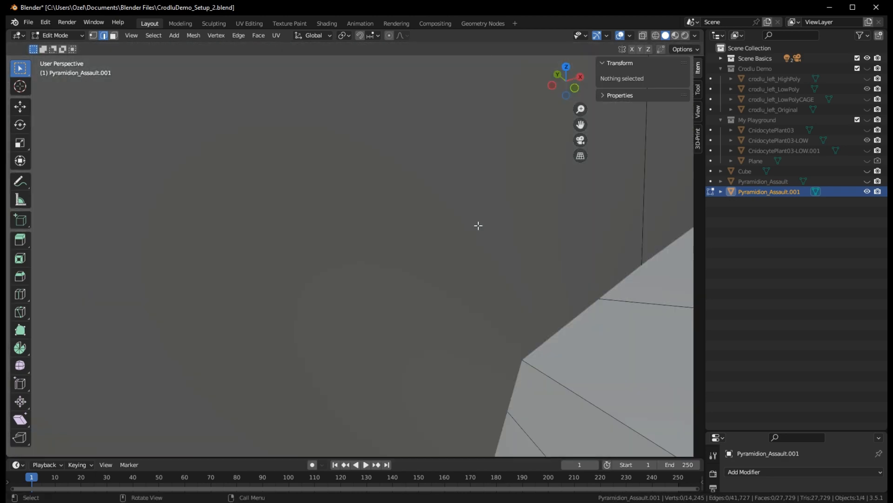
pyautogui.scroll(-8, 478, 225)
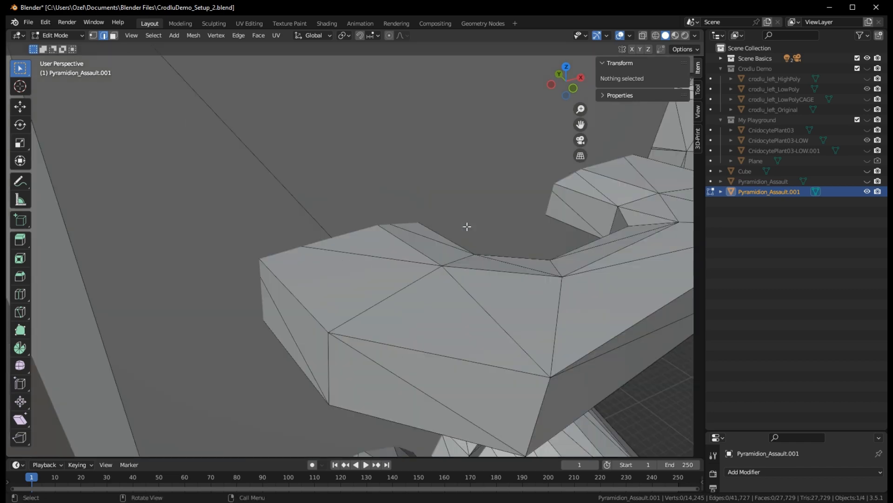
pyautogui.moveTo(467, 227); pyautogui.dragTo(379, 134, button='middle')
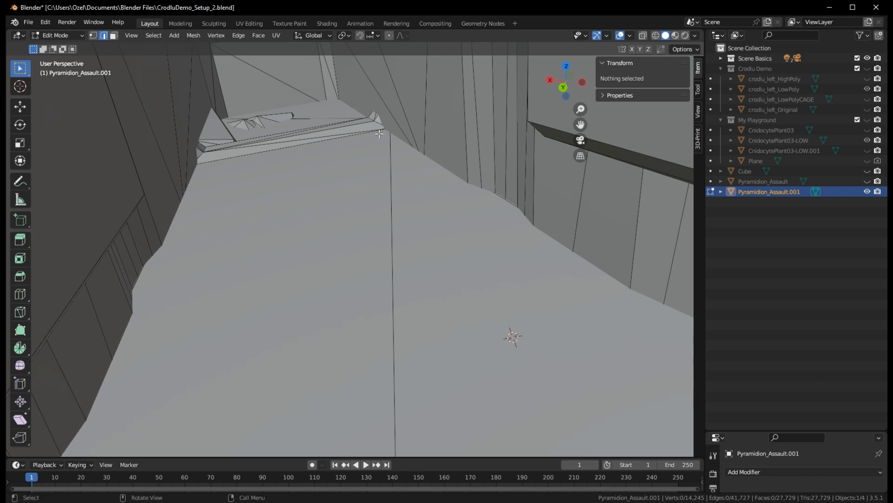
pyautogui.click(285, 127)
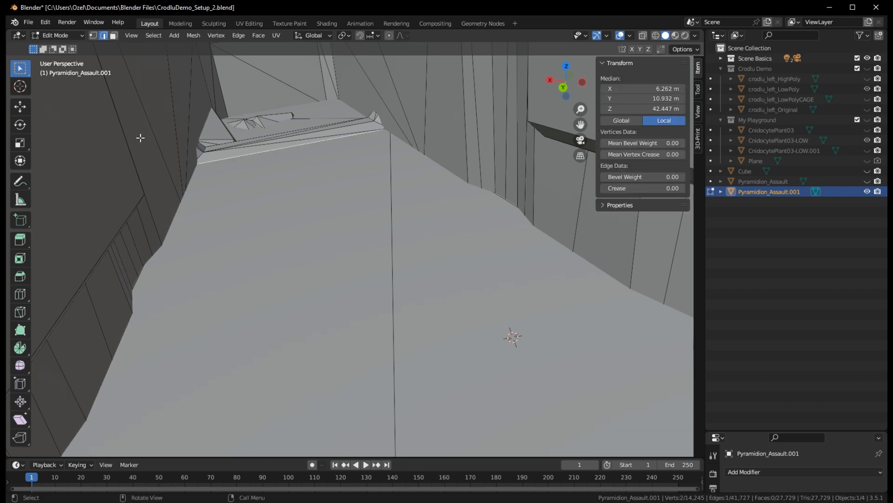
pyautogui.moveTo(295, 201); pyautogui.dragTo(264, 213, button='middle')
pyautogui.scroll(-5, 311, 252)
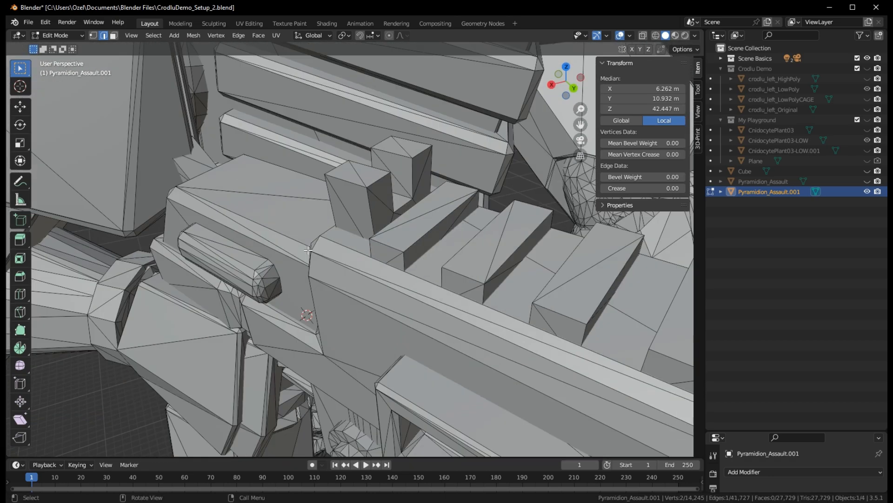
pyautogui.scroll(-3, 310, 249)
pyautogui.scroll(-4, 311, 228)
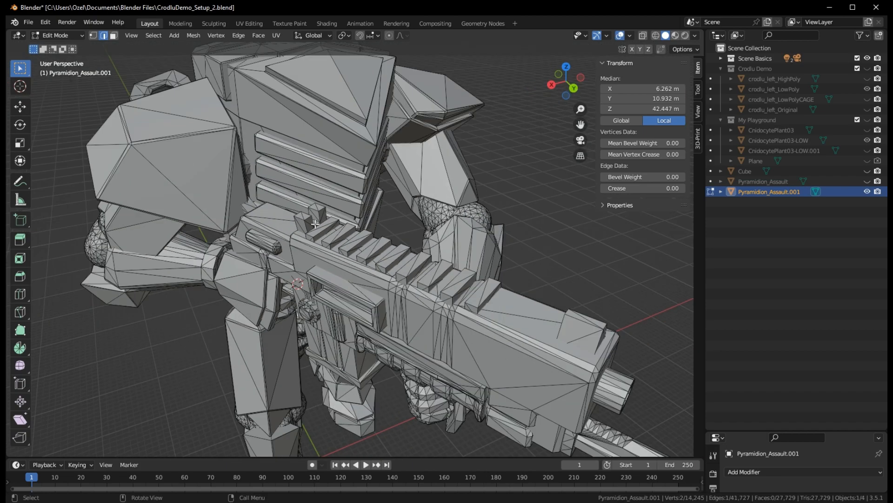
pyautogui.moveTo(454, 165)
pyautogui.mouseDown(button='middle')
pyautogui.moveTo(481, 159)
pyautogui.moveTo(468, 172)
pyautogui.mouseUp(button='middle')
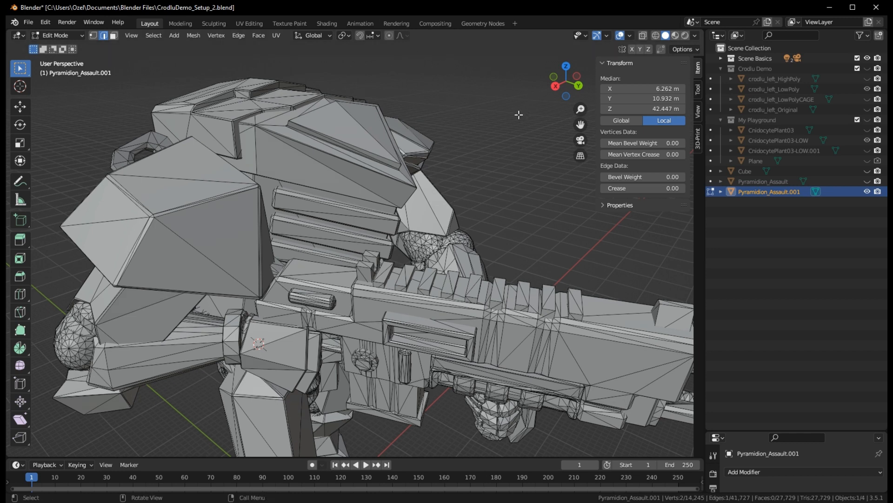
# - Select an edge on the mech's upper torso armour and examine how the surrounding plates meet
pyautogui.scroll(4, 266, 126)
pyautogui.keyDown('shift'); pyautogui.moveTo(266, 126); pyautogui.dragTo(356, 251, button='middle'); pyautogui.keyUp('shift')
pyautogui.scroll(3, 355, 251)
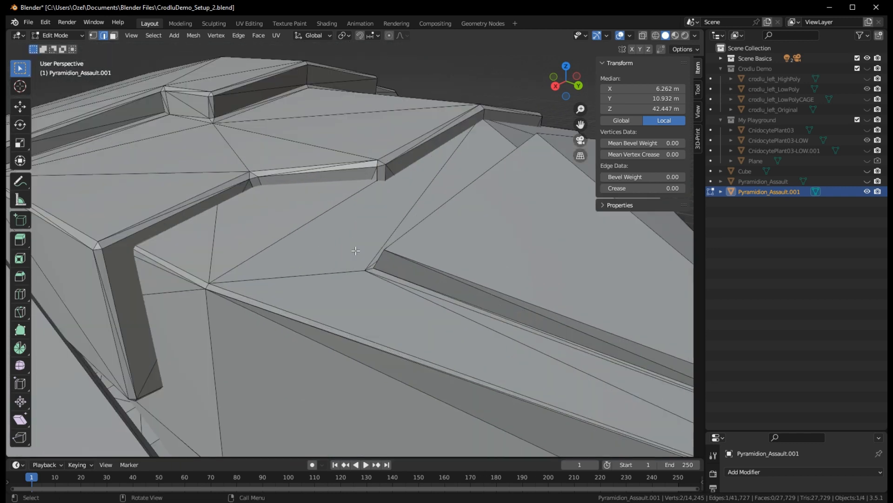
pyautogui.click(187, 217)
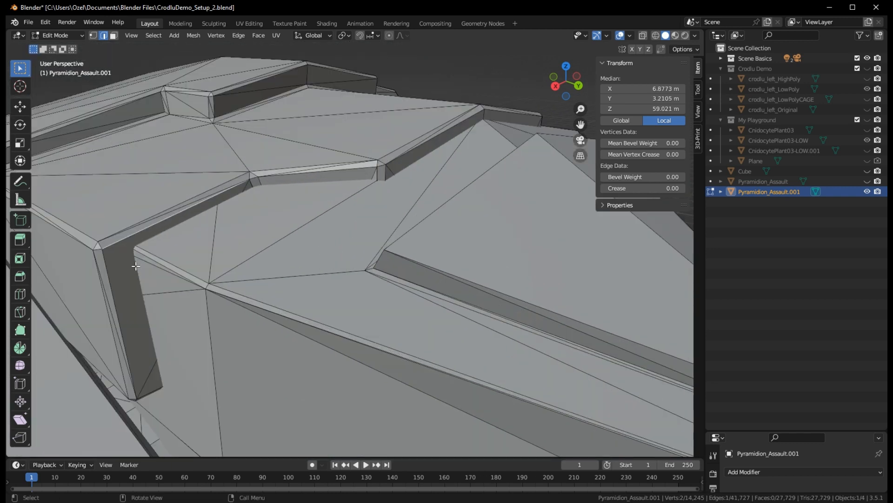
pyautogui.scroll(5, 177, 228)
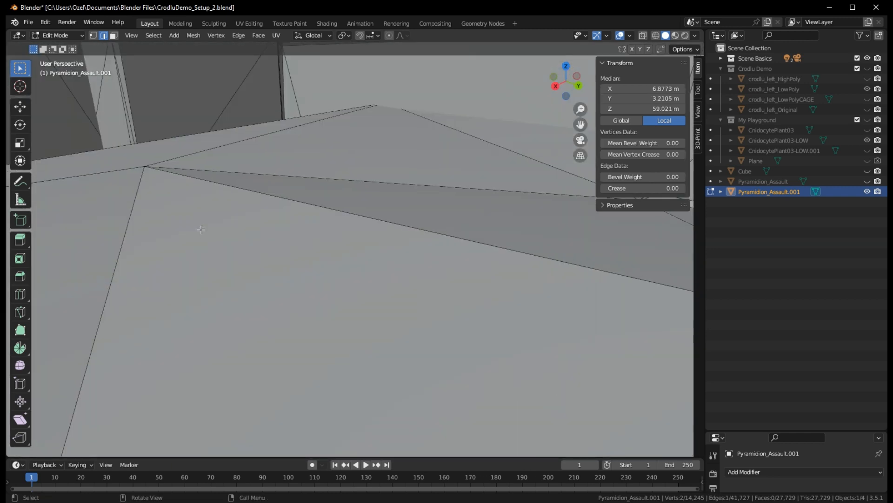
pyautogui.scroll(-2, 193, 222)
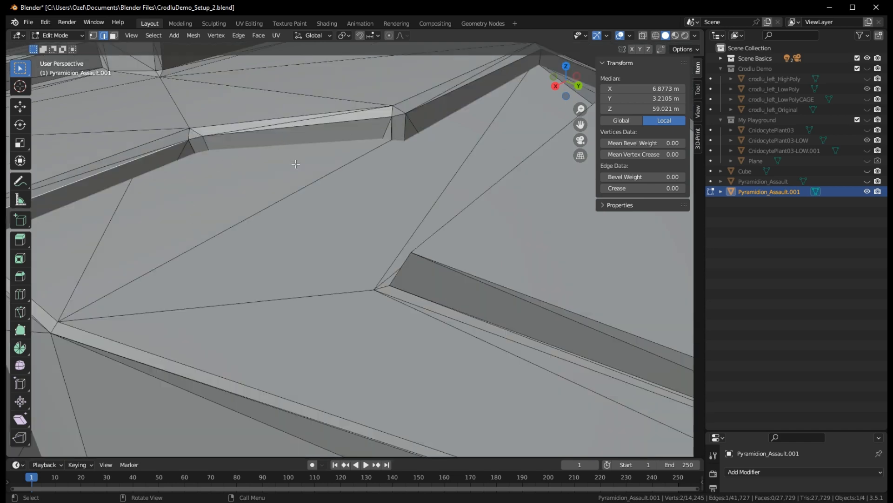
# - Select the mech's entire mesh and separate it into individual objects by loose parts
pyautogui.scroll(-4, 295, 163)
pyautogui.moveTo(455, 171); pyautogui.dragTo(382, 165, button='middle')
pyautogui.press('a')
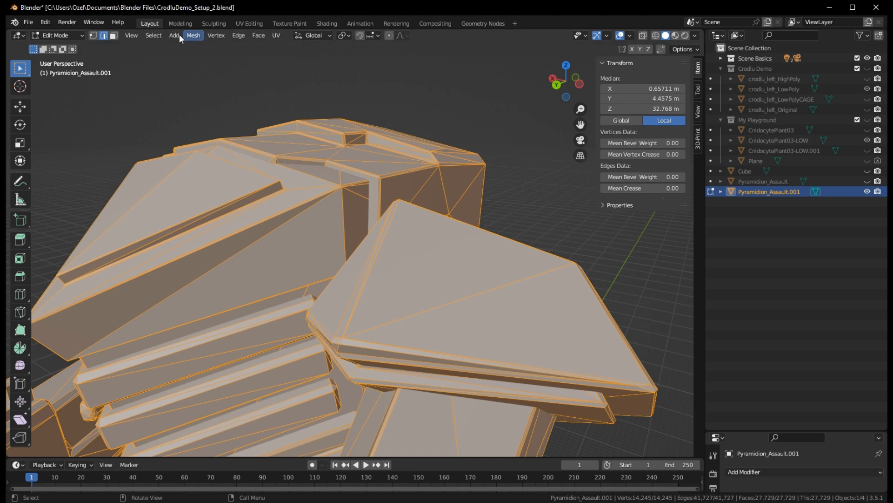
pyautogui.click(194, 35)
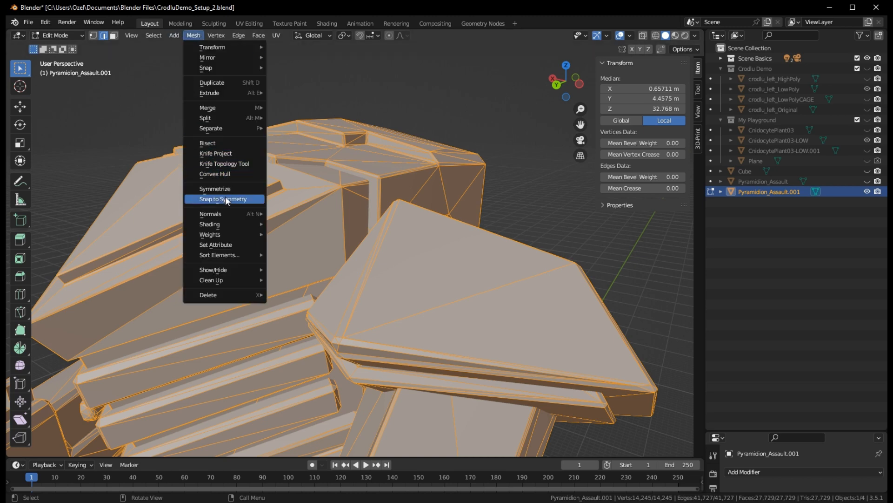
pyautogui.moveTo(236, 130)
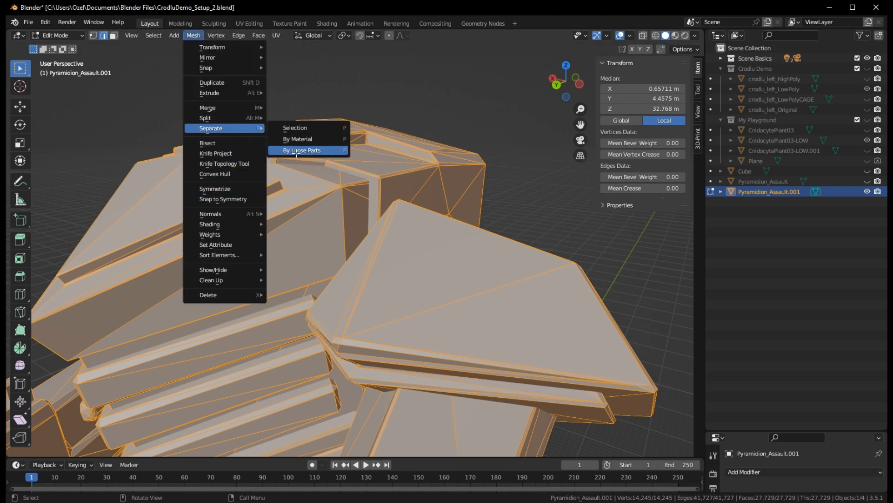
pyautogui.click(317, 150)
# - Select several separated pieces one at a time, including Pyramidion_Assault.123, .112 and .113, to locate them on the mech
pyautogui.scroll(-15, 808, 279)
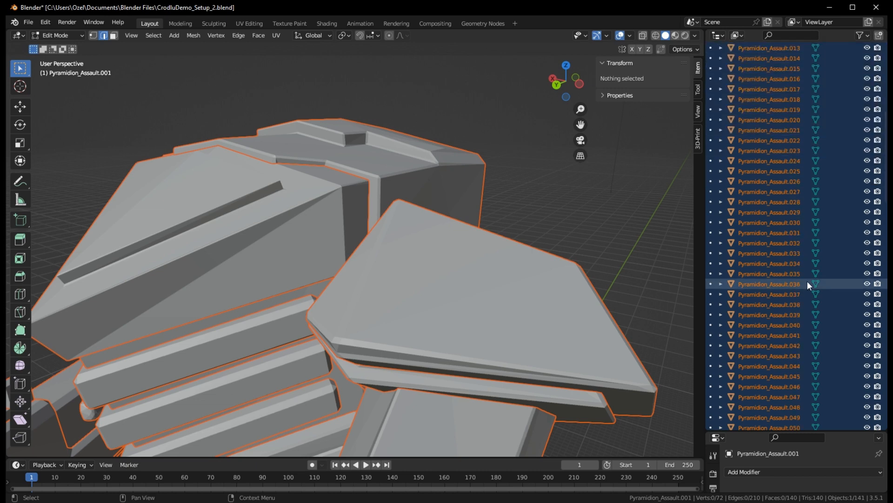
pyautogui.scroll(-20, 807, 321)
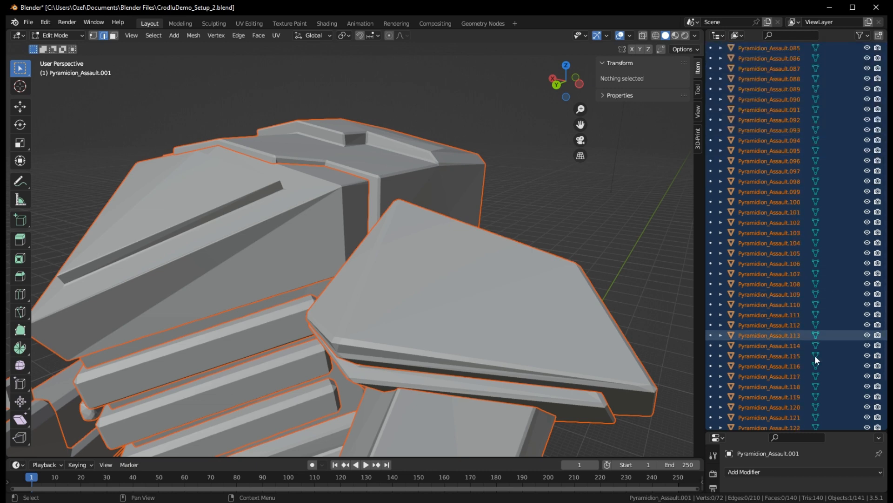
pyautogui.click(780, 274)
pyautogui.scroll(-6, 484, 212)
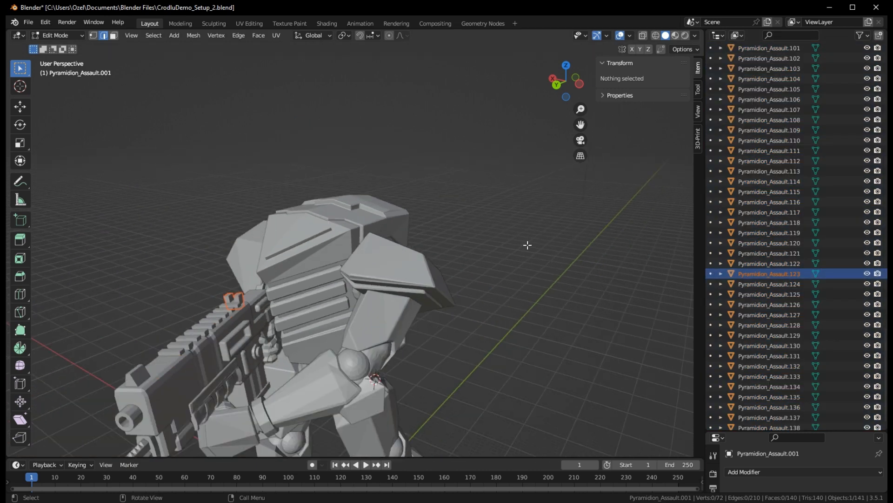
pyautogui.click(791, 243)
pyautogui.click(767, 161)
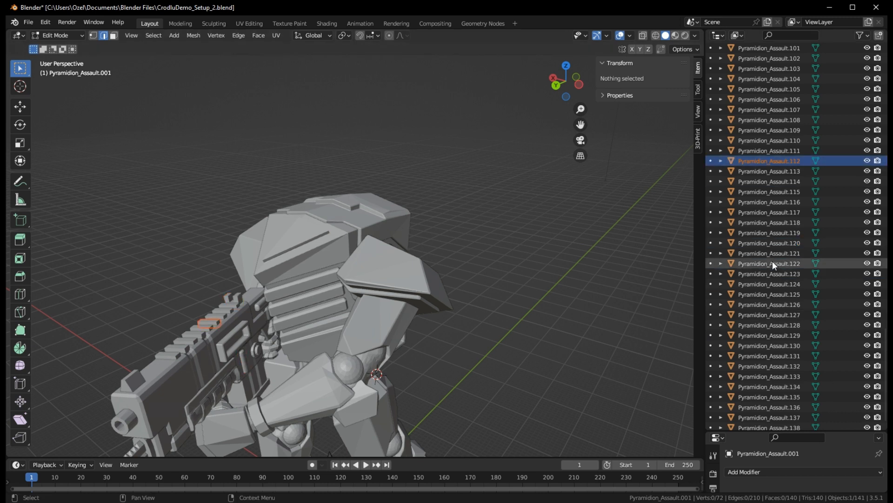
pyautogui.click(773, 263)
pyautogui.click(788, 334)
pyautogui.click(789, 357)
pyautogui.click(768, 170)
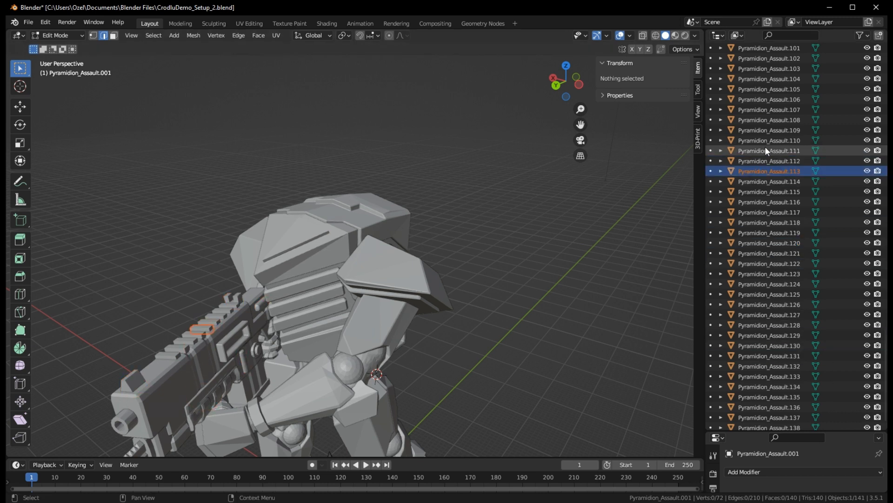
# - Select Pyramidion_Assault.086, .081, .055 and .038 in turn to identify which mech part each one is
pyautogui.scroll(8, 763, 186)
pyautogui.click(771, 58)
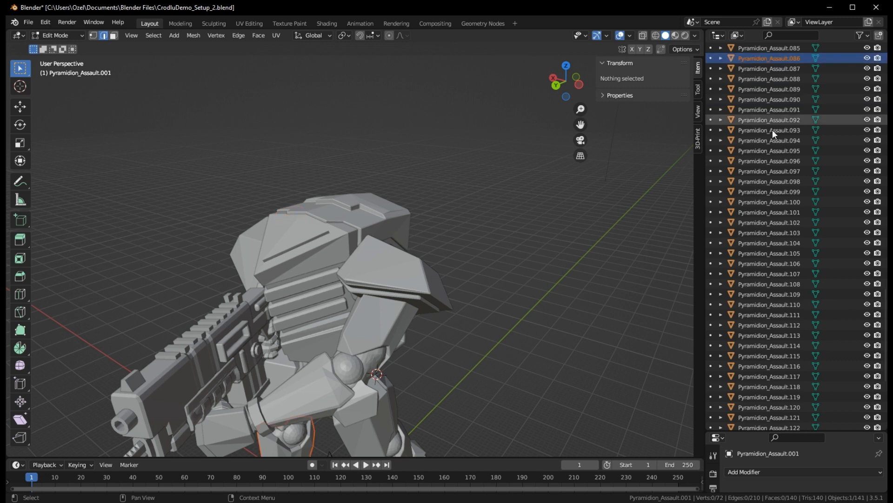
pyautogui.scroll(7, 770, 139)
pyautogui.click(767, 150)
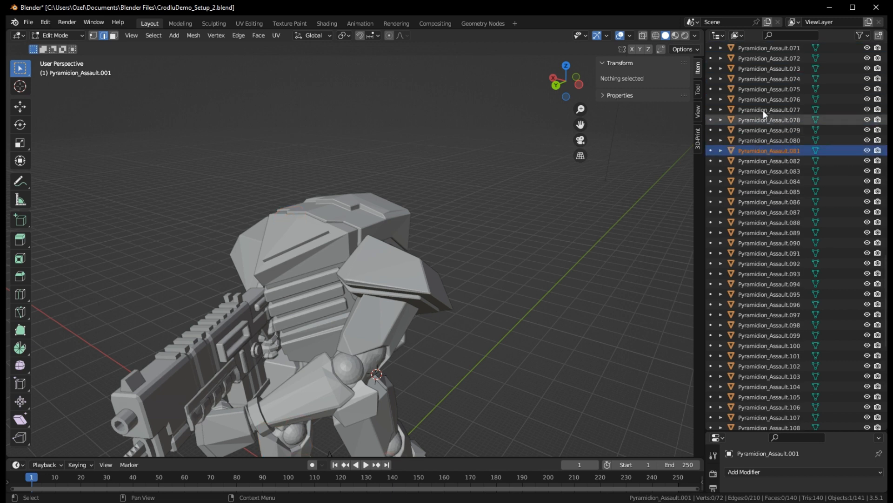
pyautogui.scroll(10, 765, 112)
pyautogui.click(767, 89)
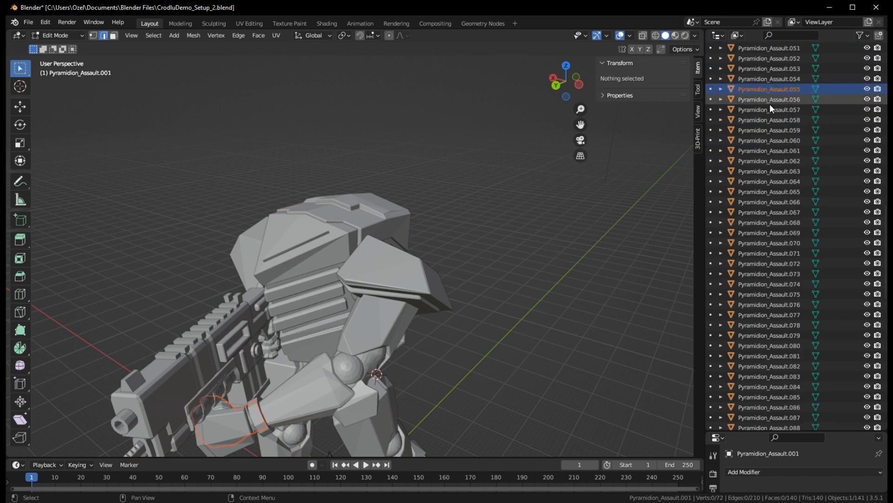
pyautogui.scroll(8, 770, 107)
pyautogui.click(768, 79)
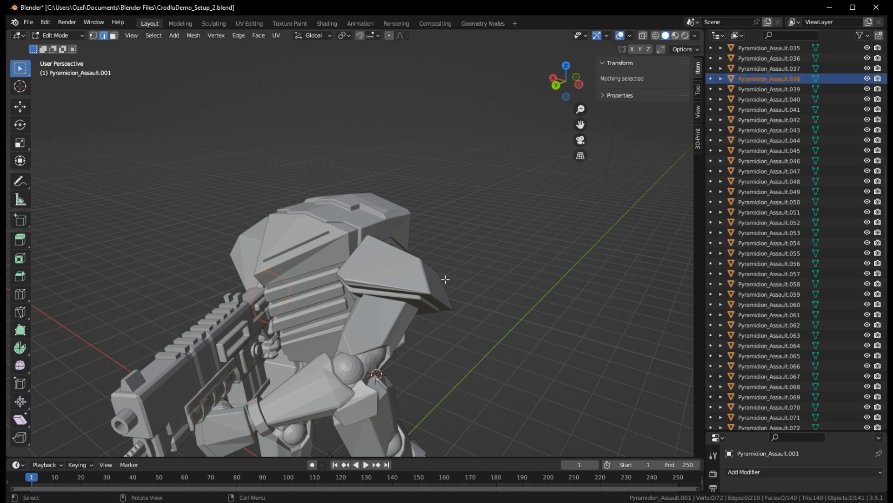
# - Undo the separation by loose parts to restore the mech as the single object Pyramidion_Assault.001
pyautogui.moveTo(446, 279); pyautogui.dragTo(545, 200, button='middle')
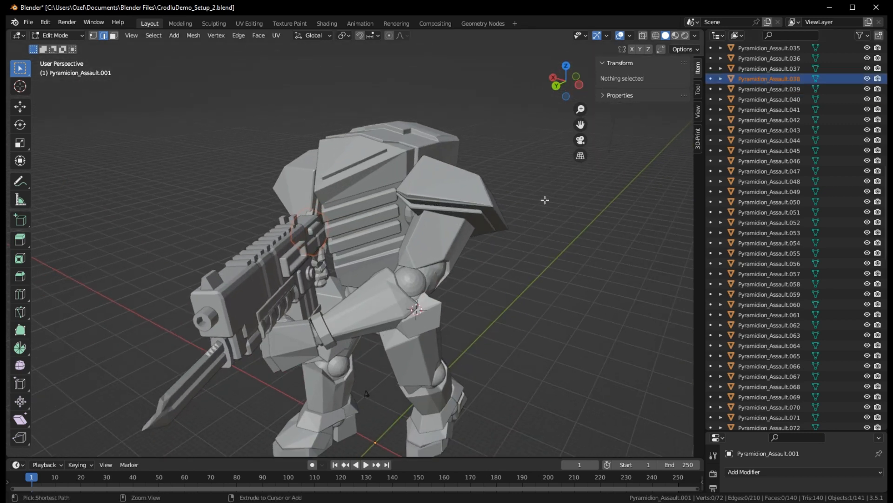
pyautogui.click(45, 22)
pyautogui.click(59, 58)
pyautogui.click(600, 302)
pyautogui.moveTo(604, 303); pyautogui.dragTo(563, 284, button='middle')
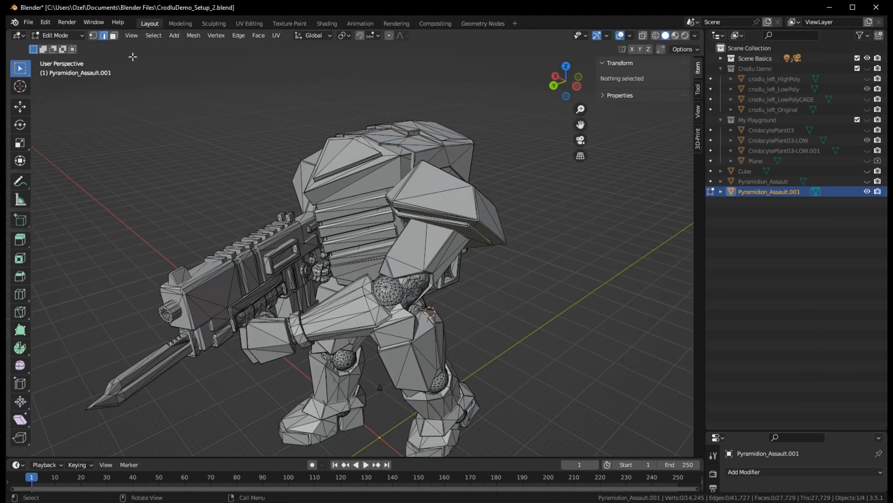
pyautogui.moveTo(592, 239); pyautogui.dragTo(636, 226, button='middle')
# - Switch to the Texture Paint workspace and inspect the mech's upper body from several angles
pyautogui.click(286, 22)
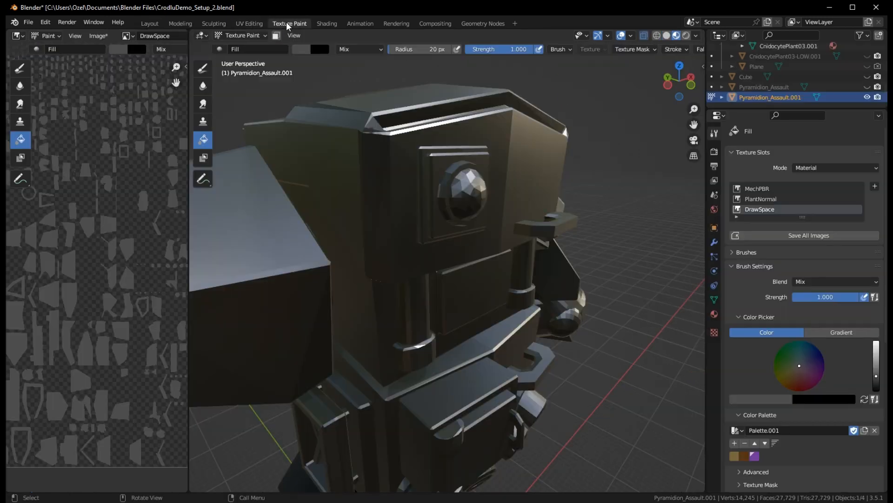
pyautogui.moveTo(552, 188); pyautogui.dragTo(560, 196, button='middle')
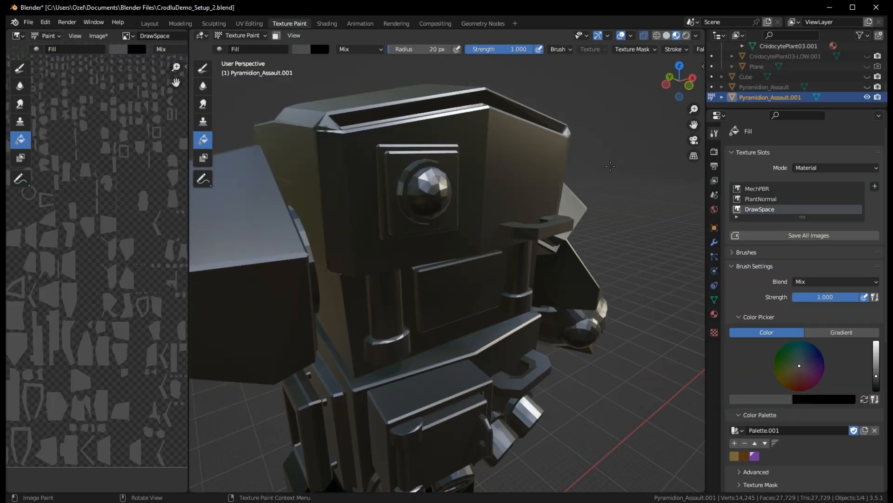
pyautogui.moveTo(610, 167); pyautogui.dragTo(600, 188, button='middle')
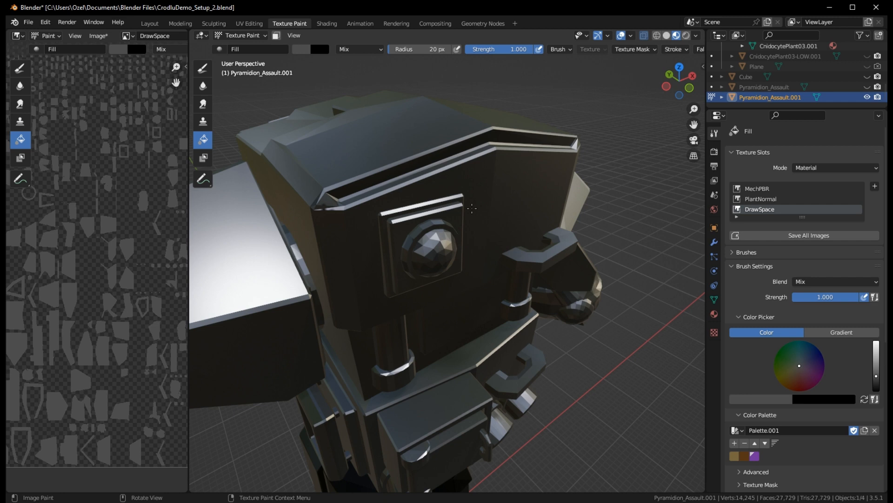
pyautogui.moveTo(472, 208); pyautogui.dragTo(554, 184, button='middle')
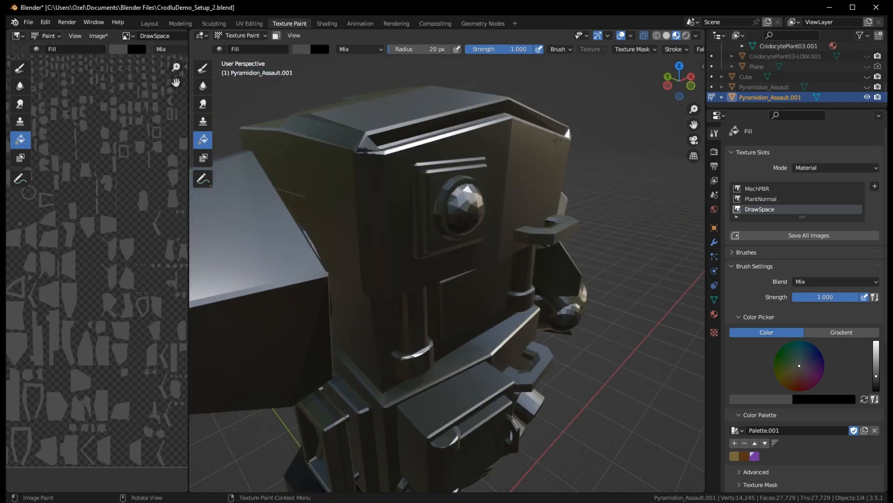
pyautogui.moveTo(555, 140); pyautogui.dragTo(548, 147, button='middle')
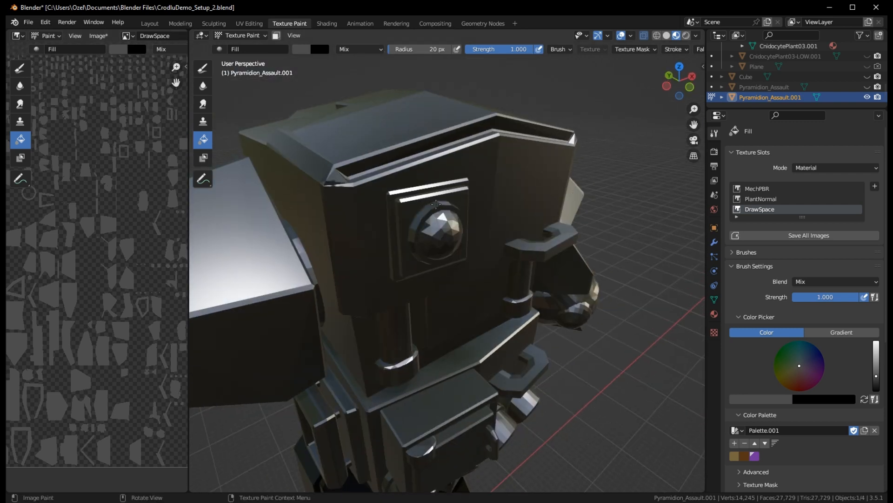
pyautogui.moveTo(626, 191); pyautogui.dragTo(413, 125, button='middle')
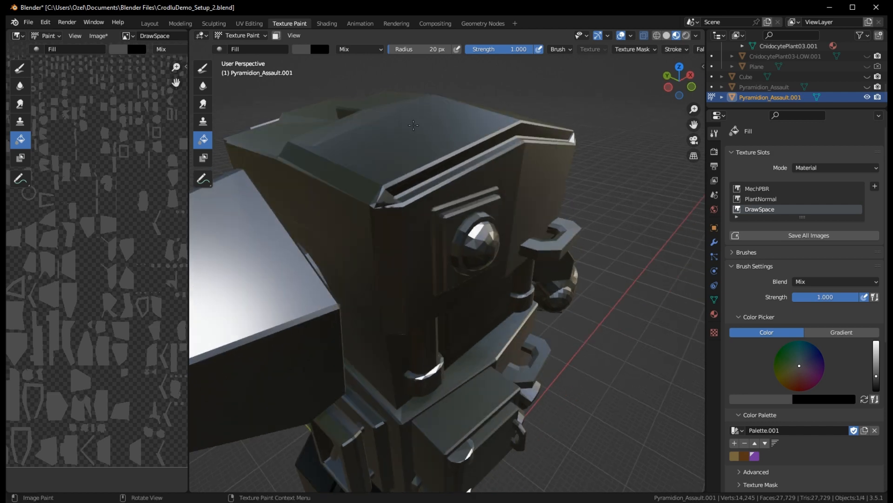
# - Enable face selection masking, circle-select a face on top of the mech's head and extend the selection to its linked faces
pyautogui.click(277, 36)
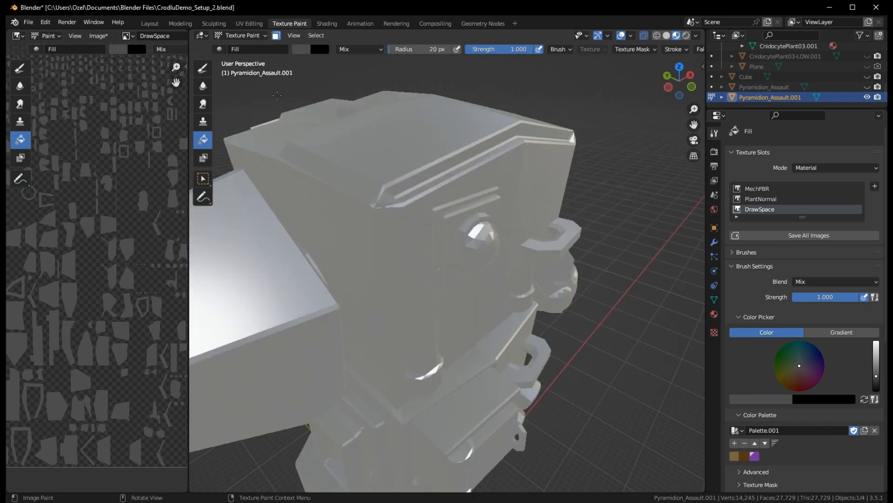
pyautogui.moveTo(202, 178); pyautogui.dragTo(247, 223)
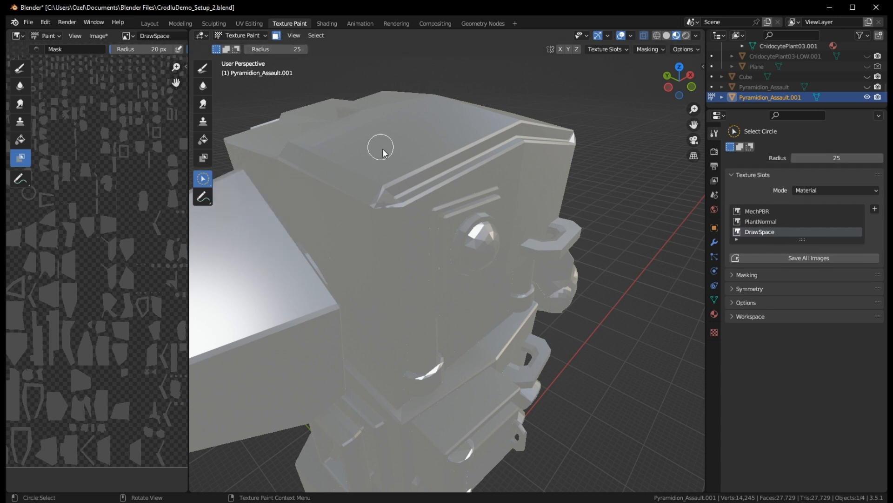
pyautogui.moveTo(381, 144); pyautogui.dragTo(396, 146)
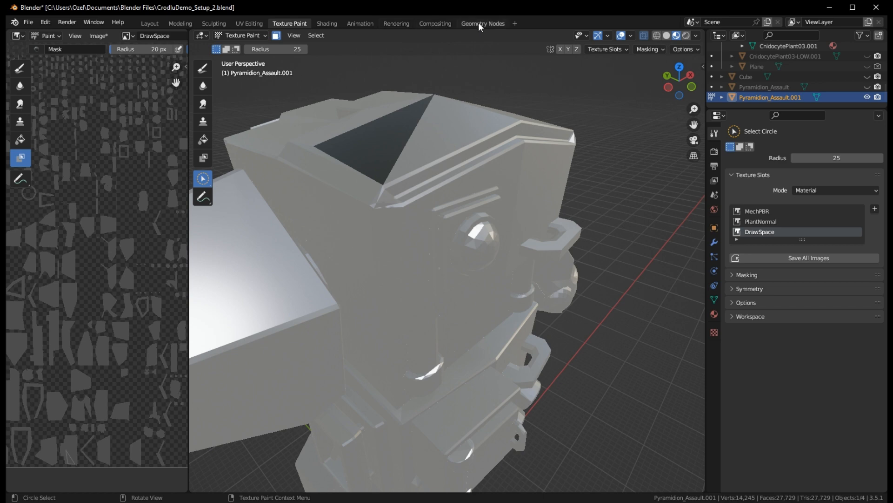
pyautogui.click(315, 36)
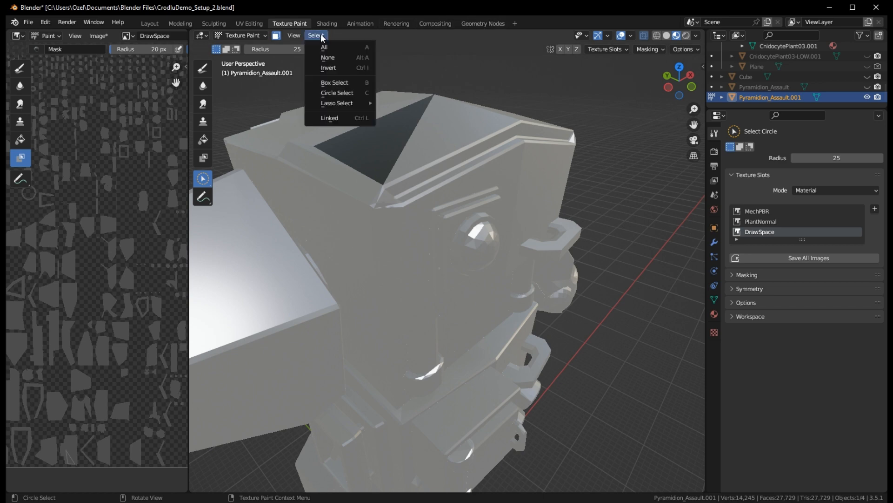
pyautogui.click(350, 121)
# - Circle-select faces on the three protruding chevron bands of the mech's torso and extend the selection to their linked faces
pyautogui.moveTo(630, 183); pyautogui.dragTo(496, 270, button='middle')
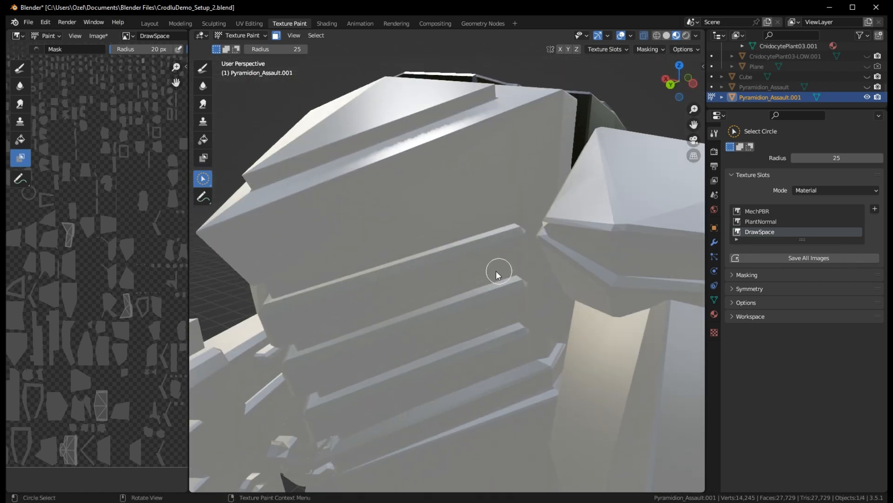
pyautogui.click(496, 270)
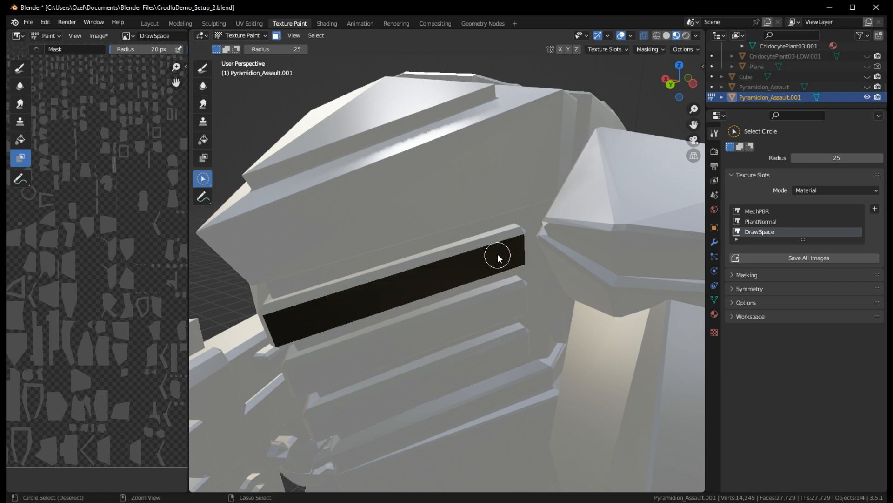
pyautogui.moveTo(494, 251); pyautogui.dragTo(518, 267, button='middle')
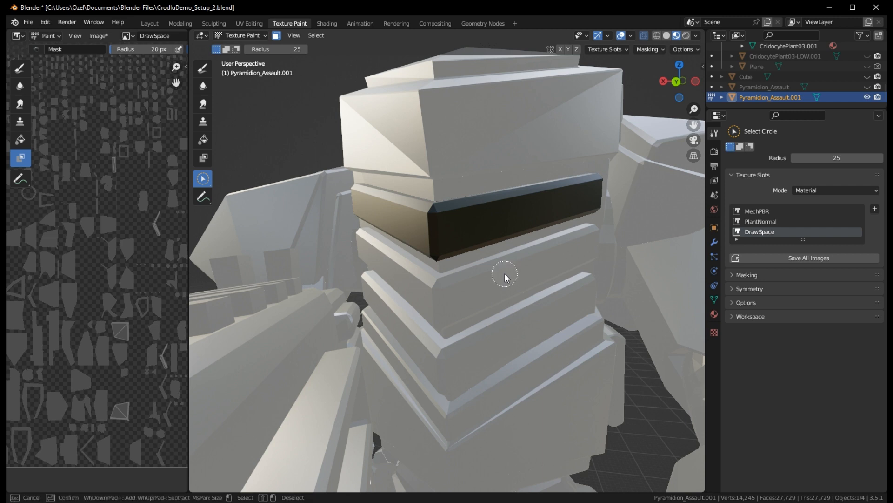
pyautogui.moveTo(504, 295)
pyautogui.mouseDown()
pyautogui.moveTo(514, 281)
pyautogui.moveTo(512, 345)
pyautogui.mouseUp()
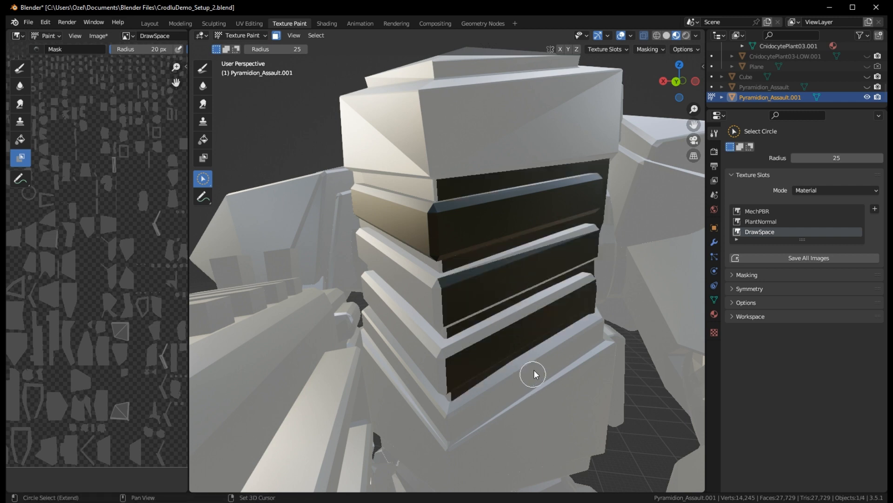
pyautogui.hotkey('ctrl', 'z')
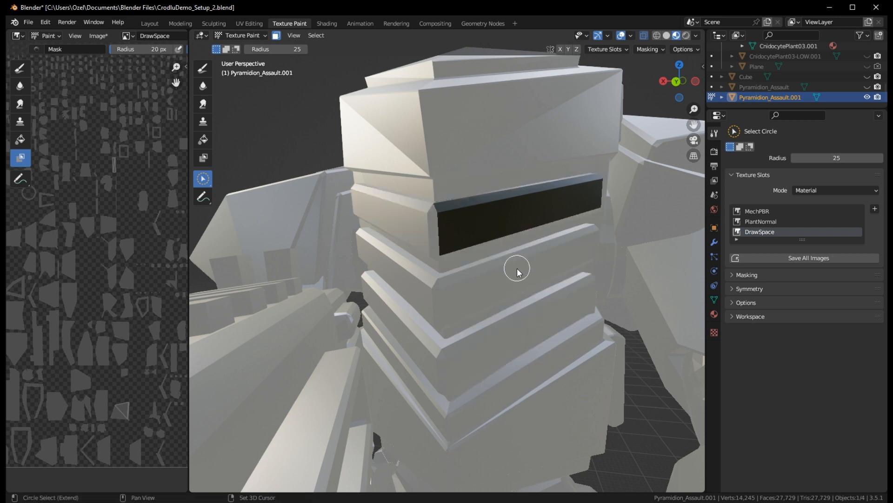
pyautogui.moveTo(516, 268)
pyautogui.mouseDown()
pyautogui.moveTo(517, 331)
pyautogui.moveTo(519, 320)
pyautogui.mouseUp()
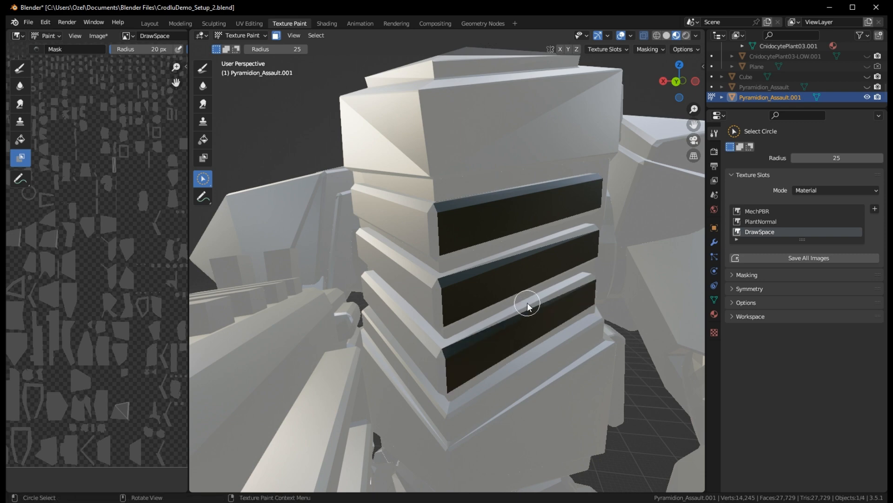
pyautogui.moveTo(528, 305); pyautogui.dragTo(532, 242, button='middle')
# - Set the Fill brush colour to bright red at full brightness and fill the three selected chevron bands
pyautogui.click(204, 141)
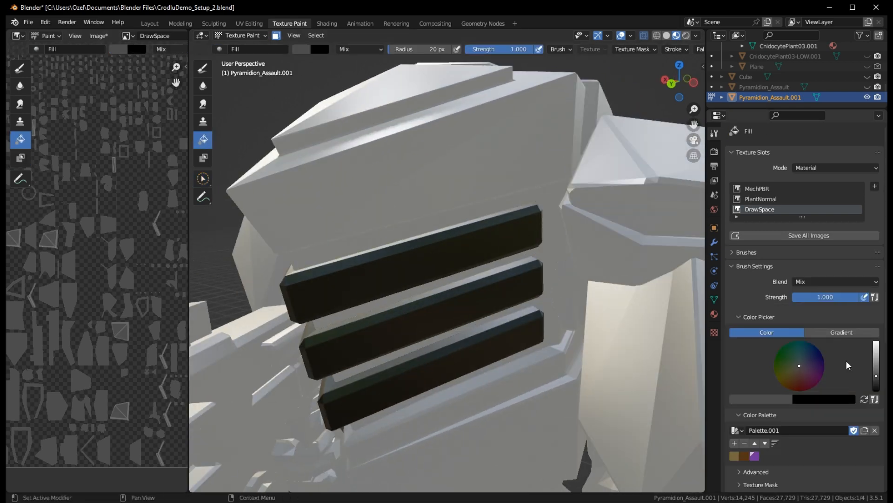
pyautogui.click(798, 378)
pyautogui.moveTo(876, 376); pyautogui.dragTo(876, 342)
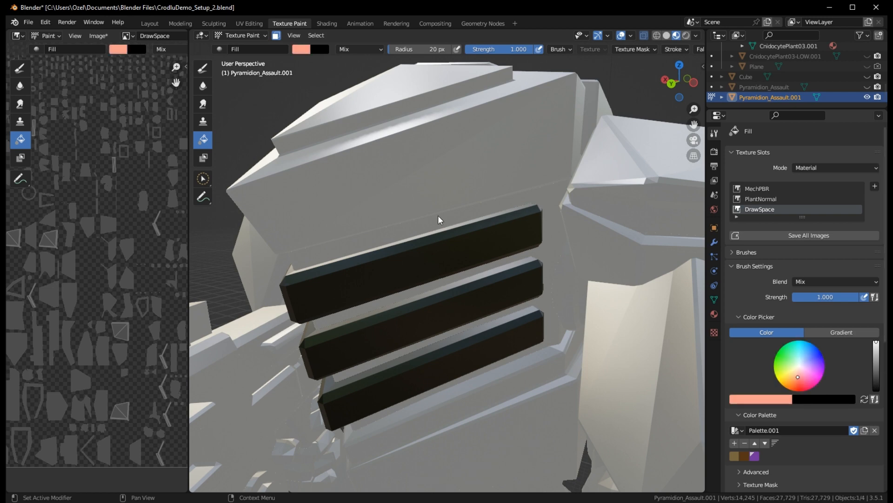
pyautogui.click(807, 393)
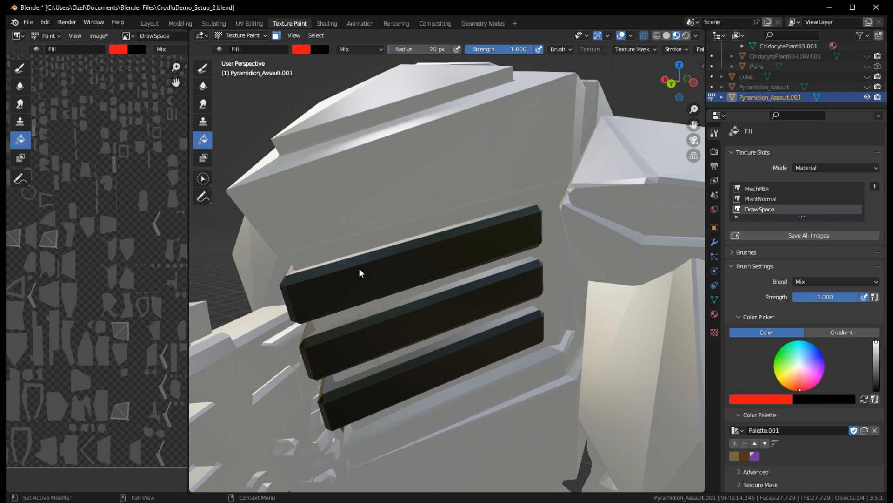
pyautogui.click(392, 269)
pyautogui.moveTo(392, 269); pyautogui.dragTo(423, 266, button='middle')
pyautogui.scroll(-5, 418, 272)
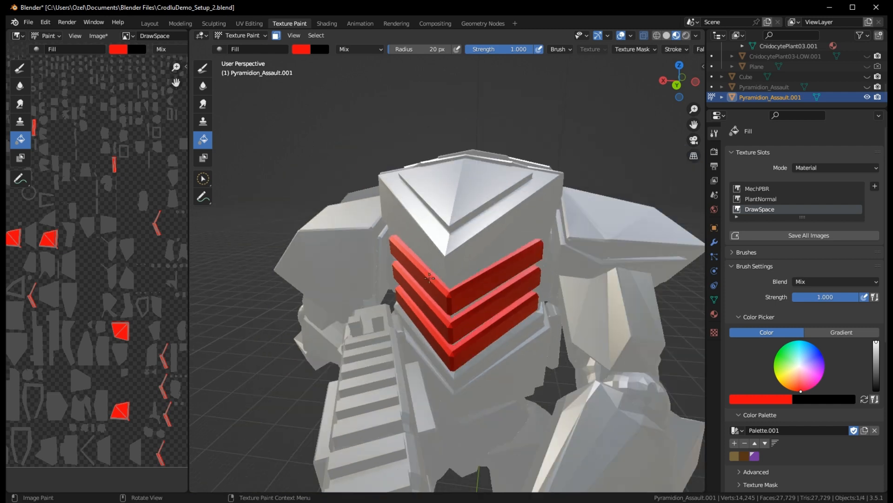
# - Turn off face selection masking, try filling the unmasked mech with red, and undo that fill
pyautogui.moveTo(484, 293); pyautogui.dragTo(302, 288, button='middle')
pyautogui.moveTo(528, 265); pyautogui.dragTo(503, 182, button='middle')
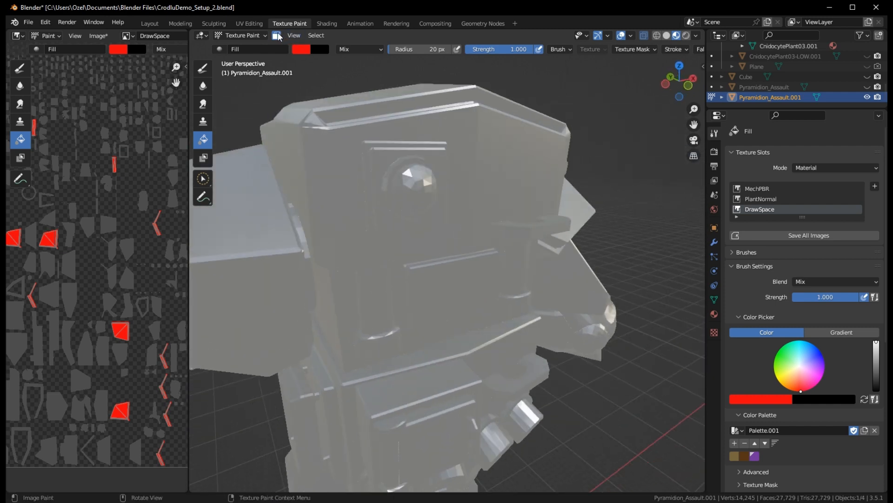
pyautogui.click(277, 35)
pyautogui.click(503, 160)
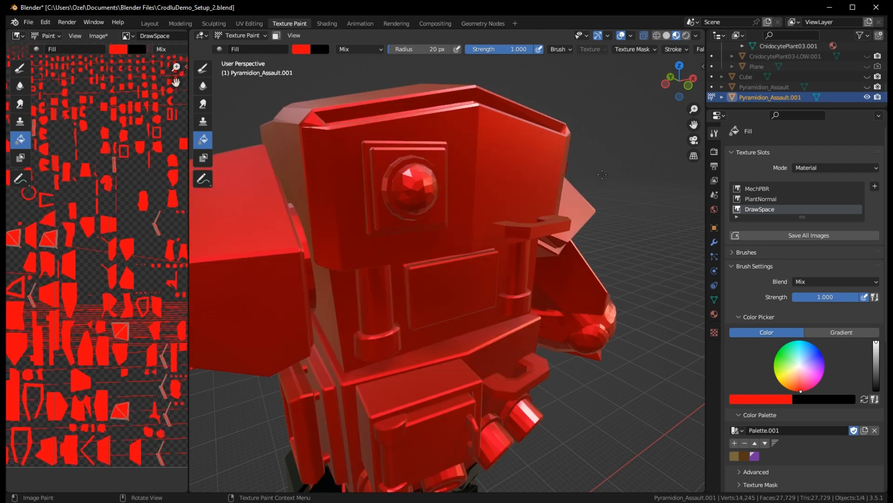
pyautogui.hotkey('ctrl', 'z')
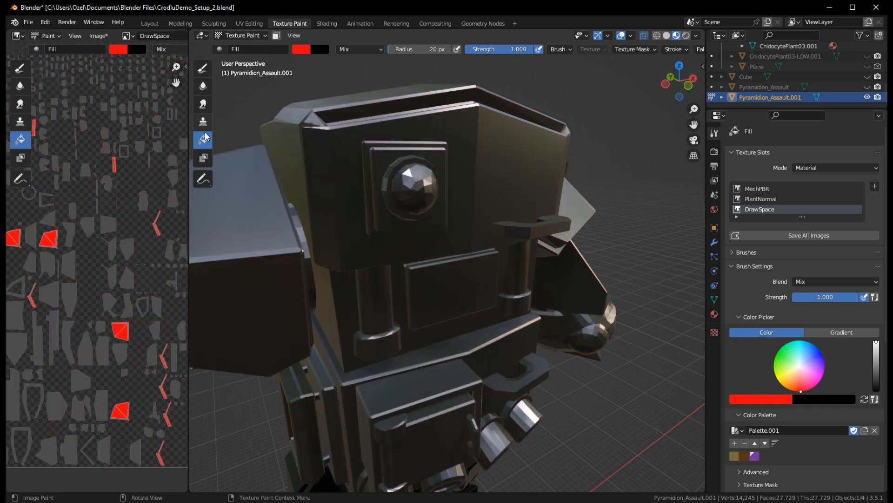
# - Enable face selection masking again, circle-select faces of the round dome on the head and extend the selection to its linked faces
pyautogui.click(205, 160)
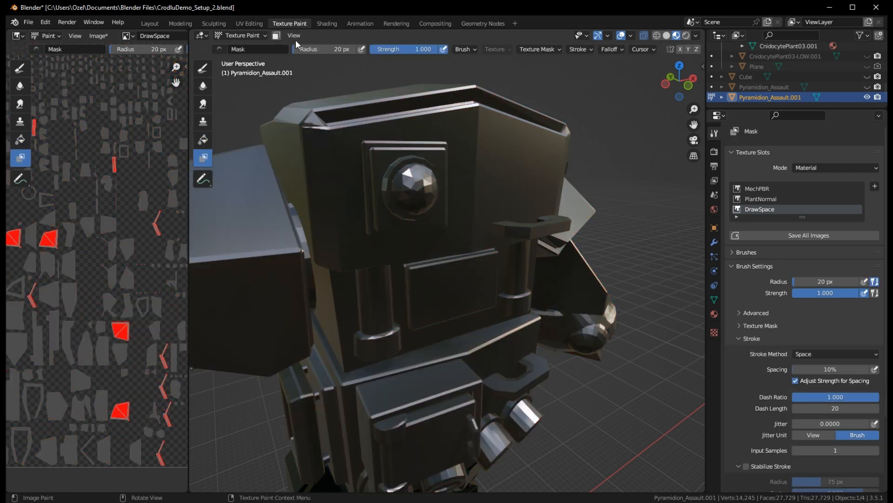
pyautogui.click(277, 36)
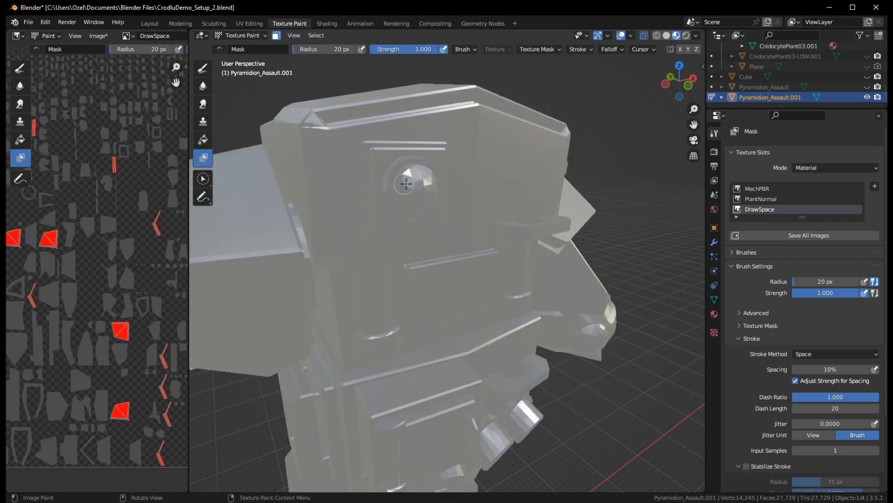
pyautogui.click(420, 184)
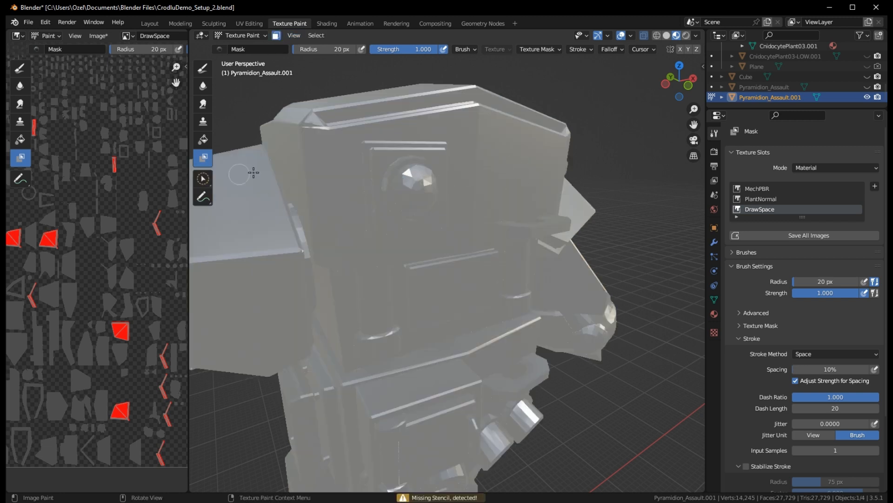
pyautogui.click(203, 179)
pyautogui.keyDown('shift'); pyautogui.moveTo(430, 188); pyautogui.dragTo(418, 192); pyautogui.keyUp('shift')
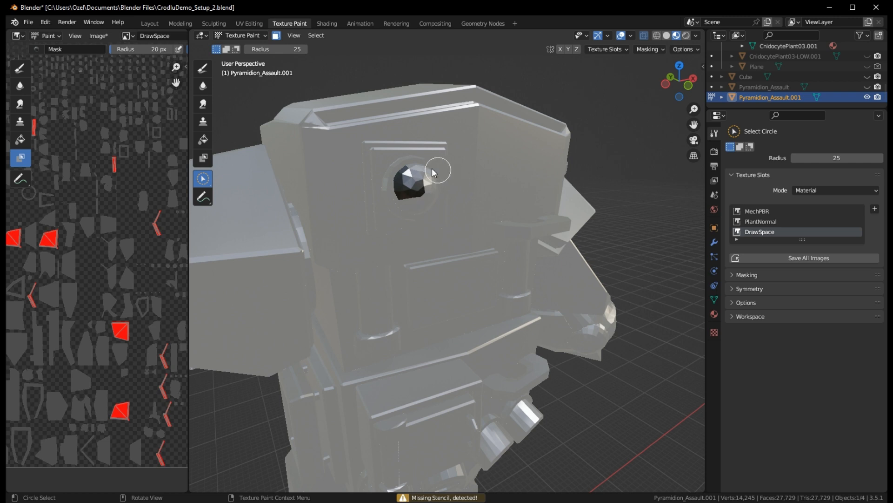
pyautogui.hotkey('ctrl', 'l')
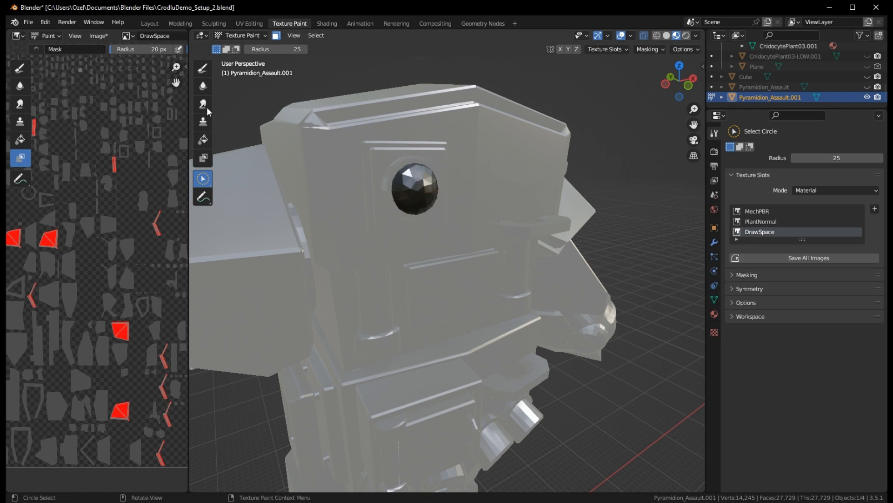
# - Set the Fill brush colour to pale blue and fill the masked selection including the dome
pyautogui.click(203, 139)
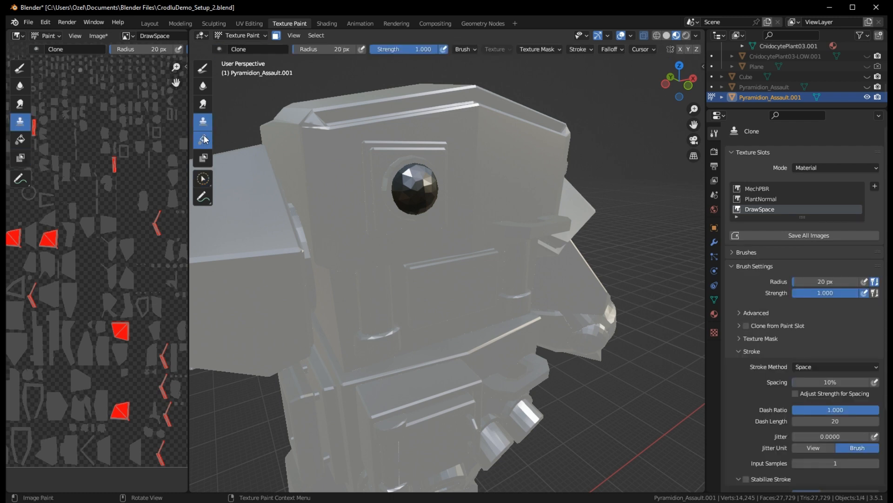
pyautogui.click(801, 363)
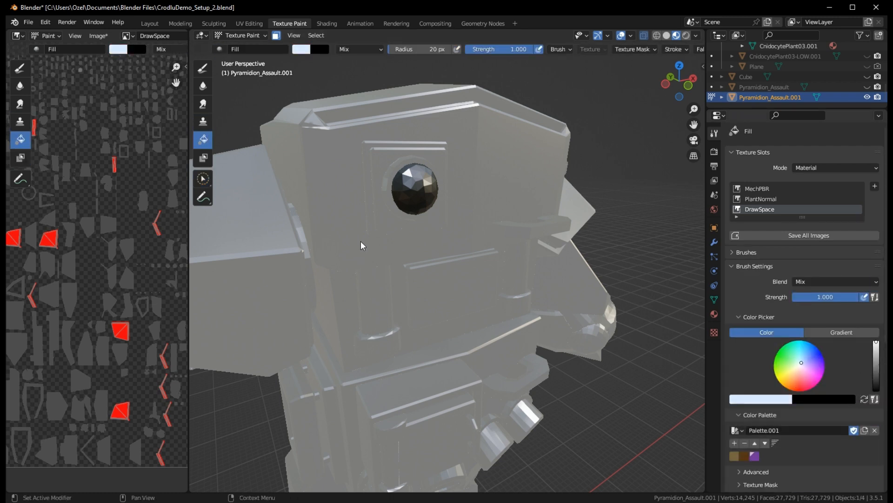
pyautogui.click(421, 186)
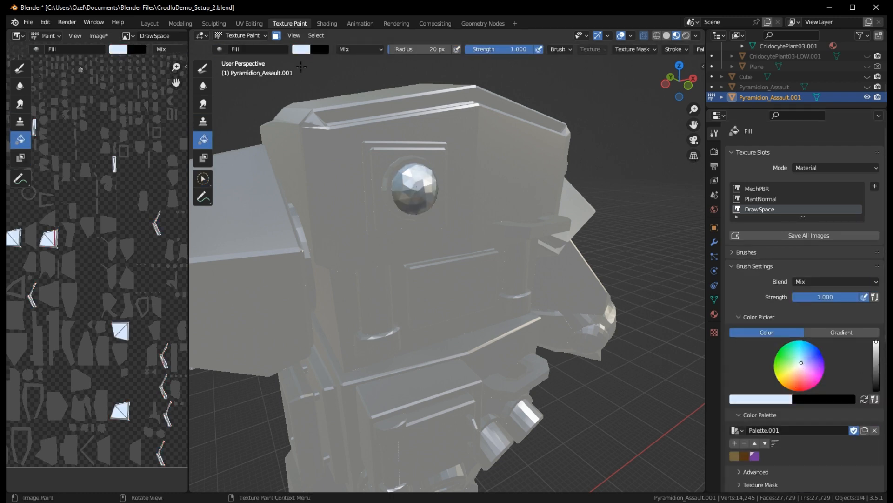
# - Turn off face selection masking and inspect the painted dome and the mech's upper body from several angles
pyautogui.click(277, 36)
pyautogui.moveTo(549, 251); pyautogui.dragTo(391, 314, button='middle')
pyautogui.scroll(-3, 559, 252)
pyautogui.moveTo(453, 273); pyautogui.dragTo(438, 252, button='middle')
pyautogui.scroll(3, 453, 265)
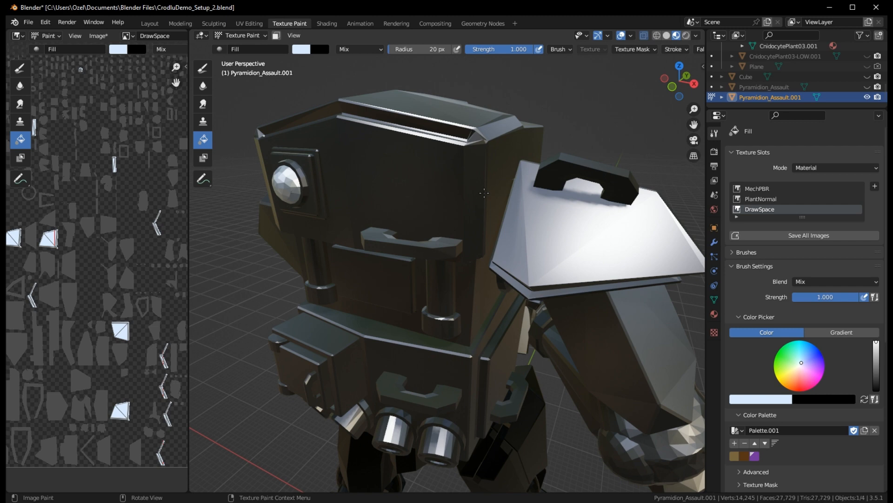
pyautogui.moveTo(404, 125); pyautogui.dragTo(275, 41, button='middle')
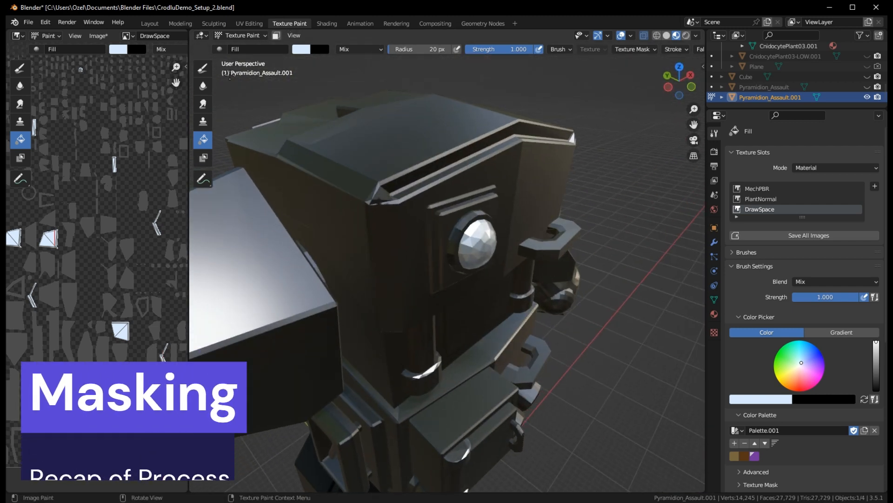
# - Turn face selection masking back on and circle-select faces across the mech's head, upper body and shoulder
pyautogui.click(276, 35)
pyautogui.click(276, 36)
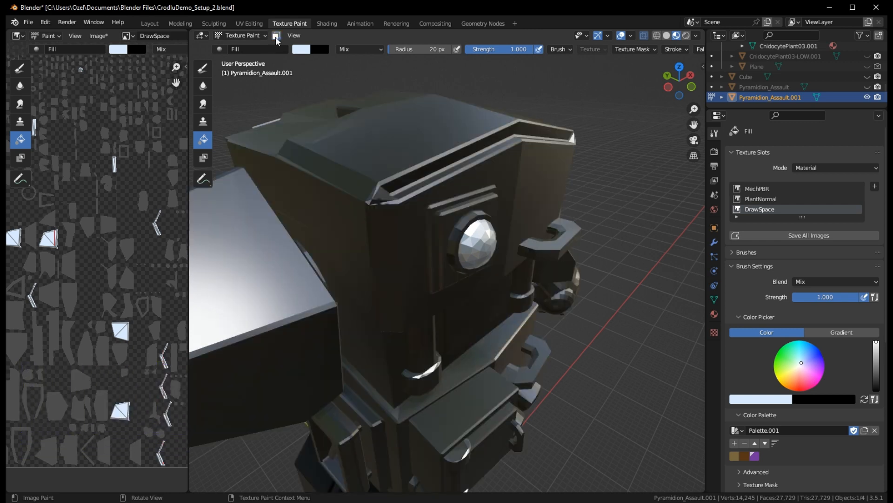
pyautogui.click(205, 158)
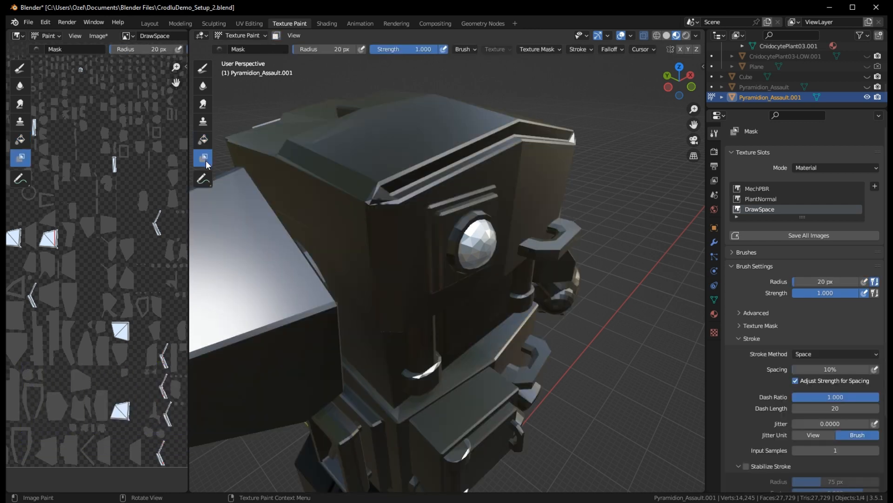
pyautogui.click(277, 36)
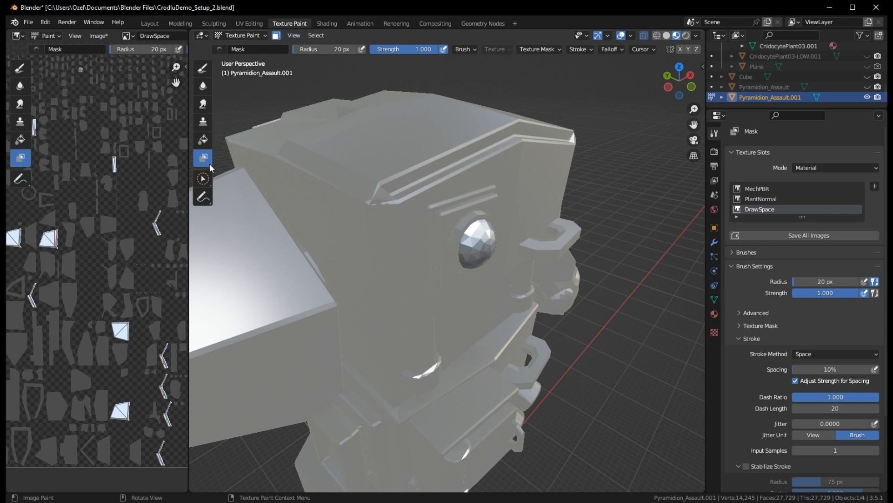
pyautogui.click(205, 177)
pyautogui.moveTo(395, 144)
pyautogui.mouseDown()
pyautogui.moveTo(375, 277)
pyautogui.moveTo(402, 289)
pyautogui.moveTo(336, 148)
pyautogui.moveTo(298, 239)
pyautogui.mouseUp()
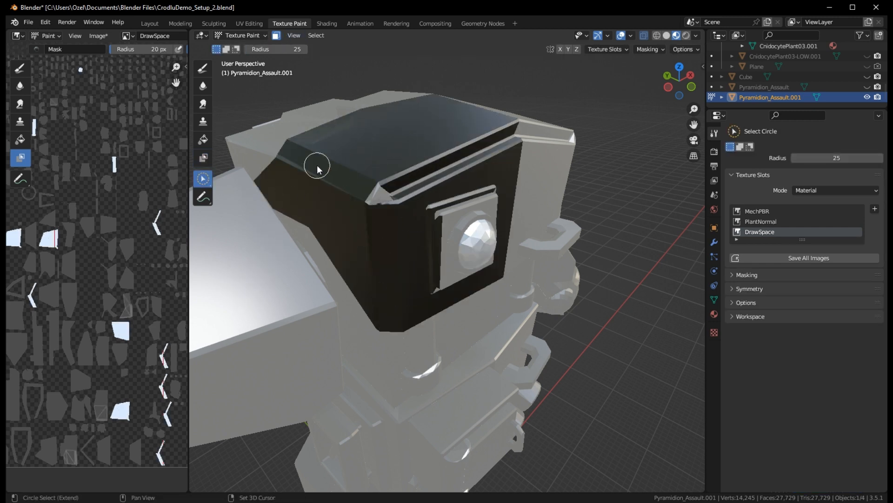
pyautogui.moveTo(315, 164)
pyautogui.mouseDown()
pyautogui.moveTo(319, 183)
pyautogui.moveTo(229, 285)
pyautogui.moveTo(465, 335)
pyautogui.moveTo(538, 199)
pyautogui.mouseUp()
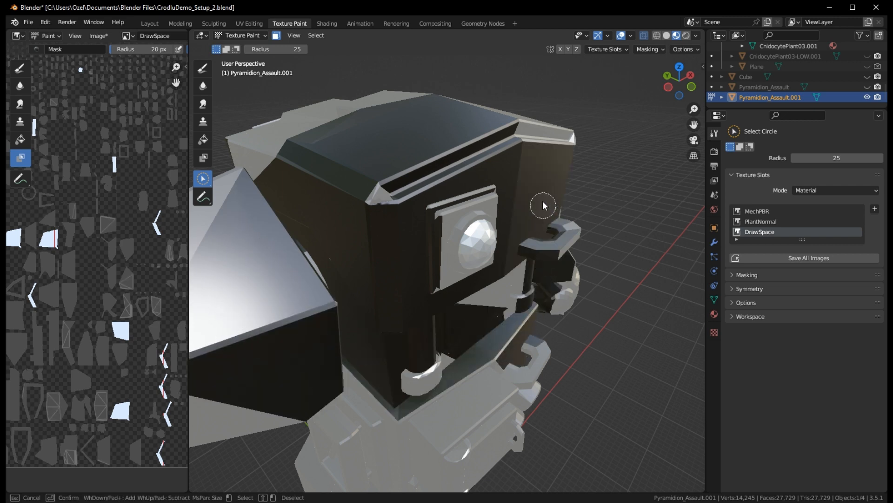
# - Limit the selection to the head's front faces around the dome panel and extend it to all linked faces
pyautogui.moveTo(479, 146)
pyautogui.keyDown('shift'); pyautogui.mouseDown()
pyautogui.moveTo(247, 213)
pyautogui.moveTo(482, 356)
pyautogui.moveTo(547, 204)
pyautogui.moveTo(275, 175)
pyautogui.moveTo(323, 226)
pyautogui.moveTo(520, 329)
pyautogui.moveTo(535, 261)
pyautogui.moveTo(538, 270)
pyautogui.mouseUp(); pyautogui.keyUp('shift')
pyautogui.click(324, 37)
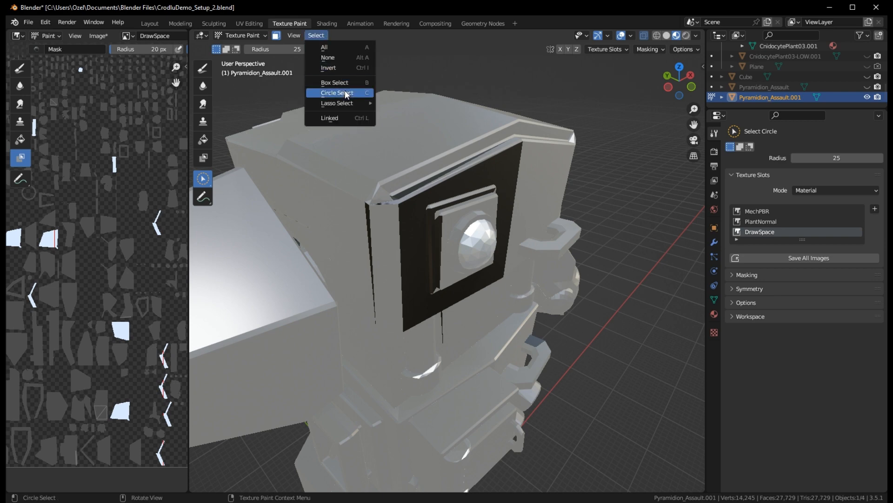
pyautogui.click(341, 120)
# - Circle-deselect the head's front and roof faces surrounding the square dome panel
pyautogui.moveTo(639, 188); pyautogui.dragTo(384, 184, button='middle')
pyautogui.moveTo(383, 184)
pyautogui.mouseDown()
pyautogui.moveTo(419, 219)
pyautogui.moveTo(556, 266)
pyautogui.mouseUp()
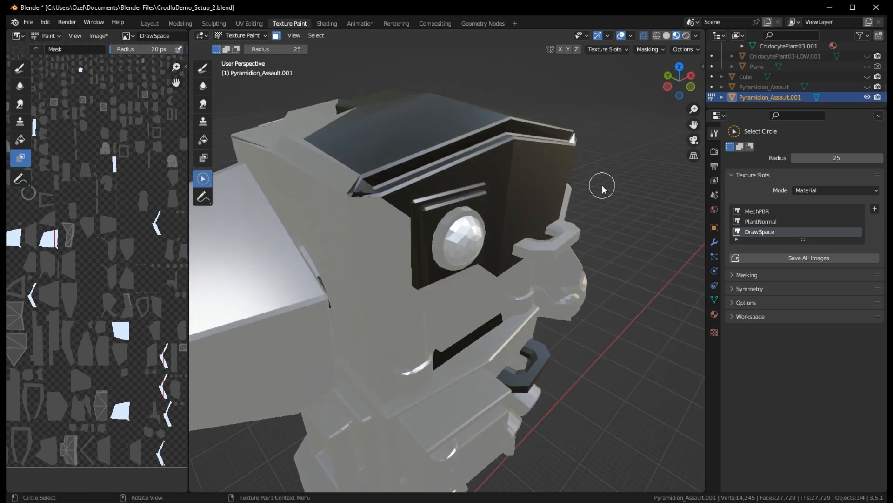
pyautogui.moveTo(335, 210)
pyautogui.mouseDown()
pyautogui.moveTo(378, 185)
pyautogui.moveTo(381, 211)
pyautogui.moveTo(553, 231)
pyautogui.moveTo(257, 331)
pyautogui.mouseUp()
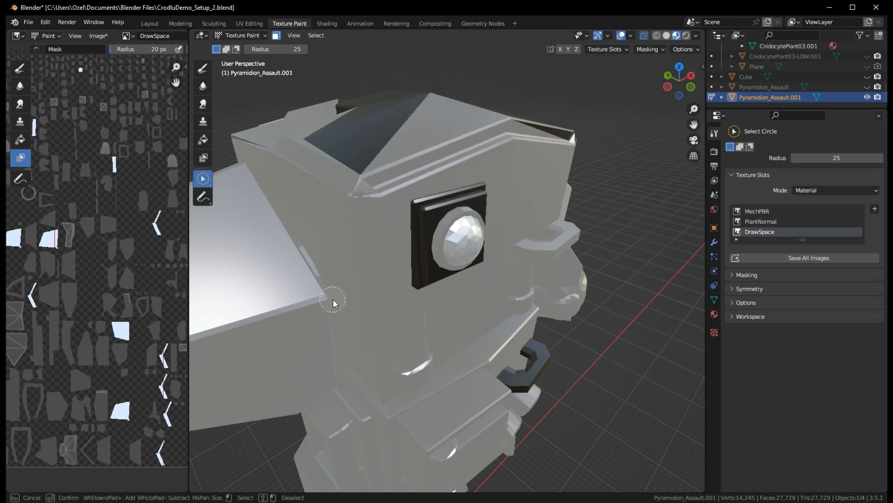
pyautogui.moveTo(333, 303)
pyautogui.mouseDown()
pyautogui.moveTo(303, 125)
pyautogui.moveTo(630, 151)
pyautogui.mouseUp()
# - Remove the remaining visible faces on the mech's front and side from the selection, including the handle below the head, keeping the square dome panel
pyautogui.moveTo(630, 150); pyautogui.dragTo(478, 112, button='middle')
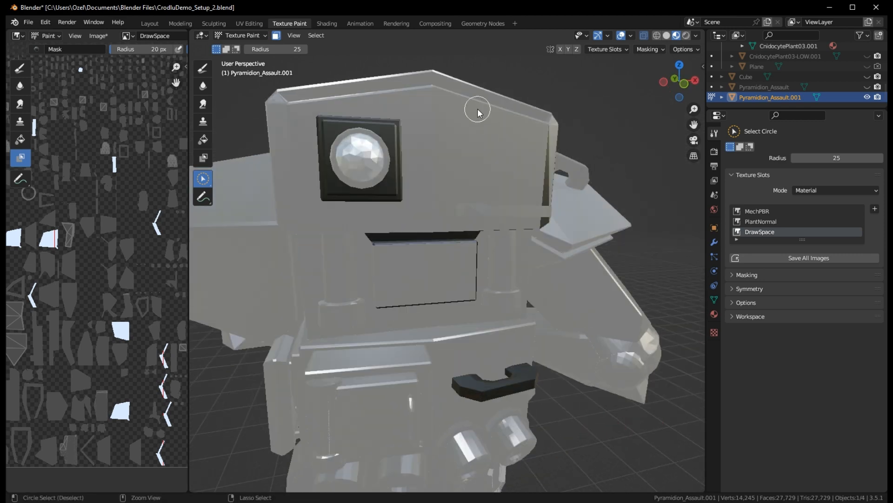
pyautogui.moveTo(478, 111)
pyautogui.mouseDown()
pyautogui.moveTo(366, 237)
pyautogui.moveTo(473, 238)
pyautogui.moveTo(469, 379)
pyautogui.moveTo(401, 337)
pyautogui.mouseUp()
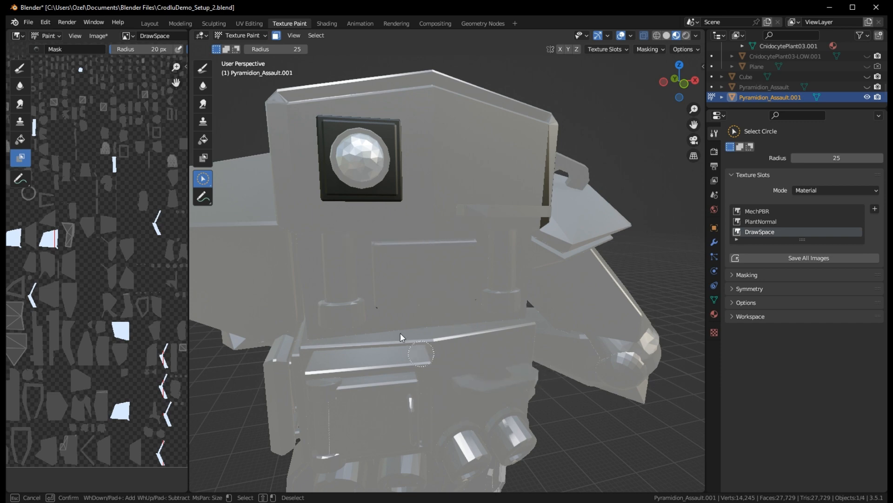
pyautogui.moveTo(569, 240); pyautogui.dragTo(518, 314)
pyautogui.moveTo(538, 321); pyautogui.dragTo(486, 329, button='middle')
pyautogui.moveTo(496, 224); pyautogui.dragTo(455, 213)
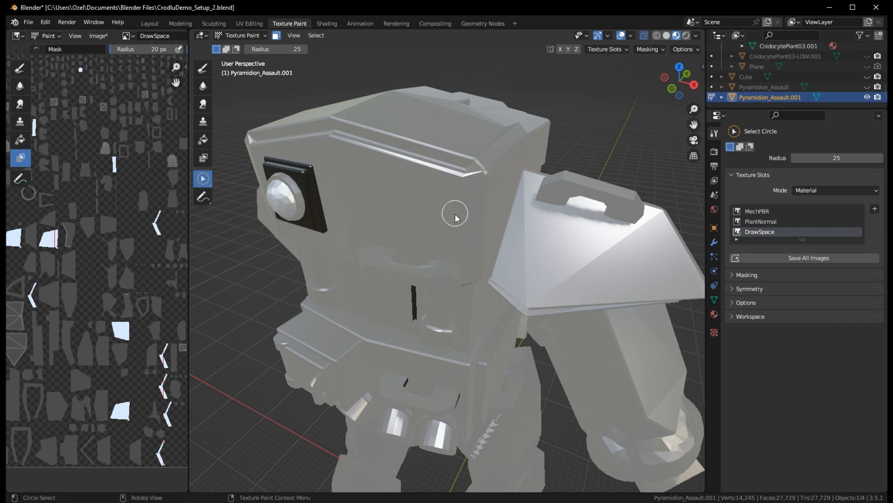
# - Set the Fill brush colour to bright green and fill the masked square panel around the dome
pyautogui.moveTo(456, 214); pyautogui.dragTo(543, 205, button='middle')
pyautogui.scroll(2, 546, 203)
pyautogui.click(202, 139)
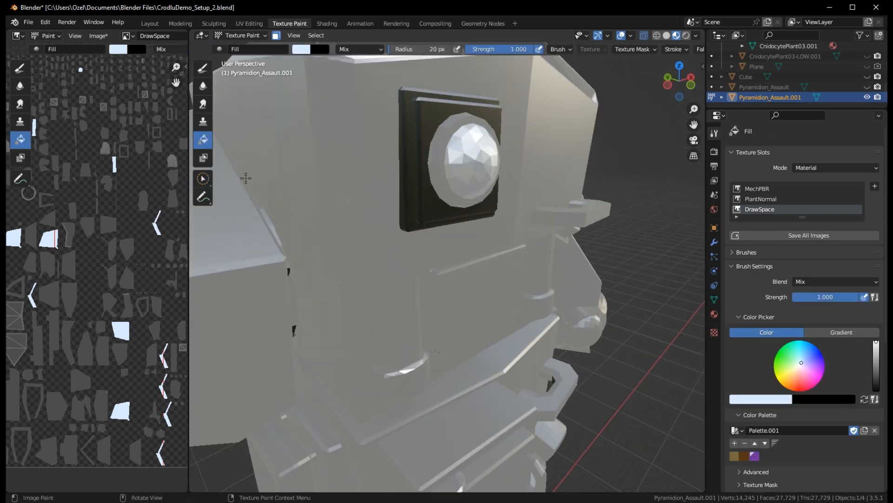
pyautogui.click(420, 110)
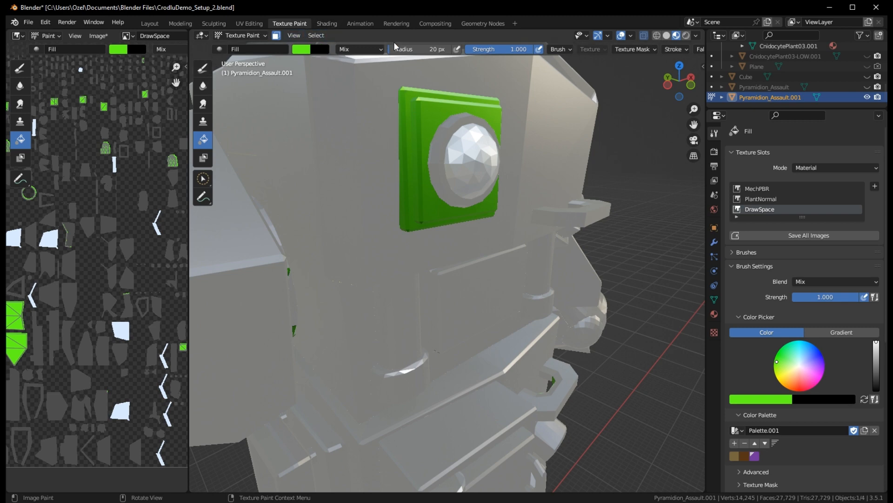
# - Switch the mech to Object Mode and inspect the green panel around the dome from a different angle
pyautogui.moveTo(629, 154); pyautogui.dragTo(454, 83, button='middle')
pyautogui.click(260, 36)
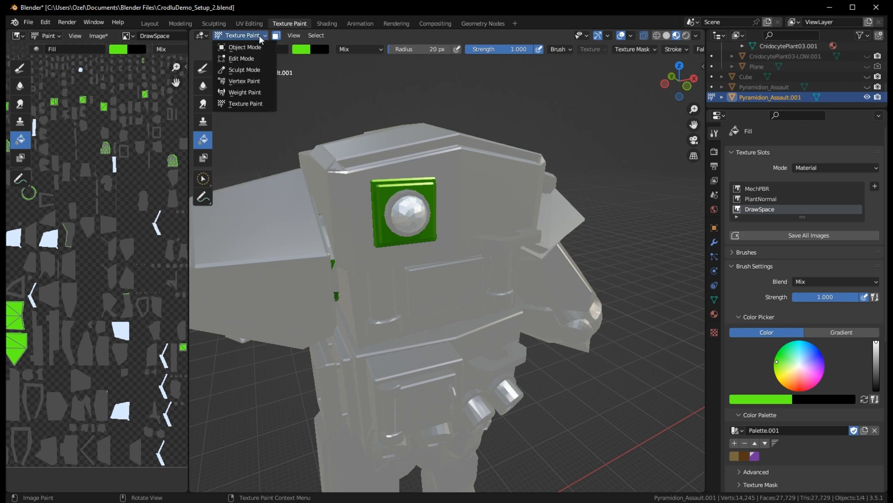
pyautogui.click(246, 47)
pyautogui.moveTo(527, 174); pyautogui.dragTo(641, 220, button='middle')
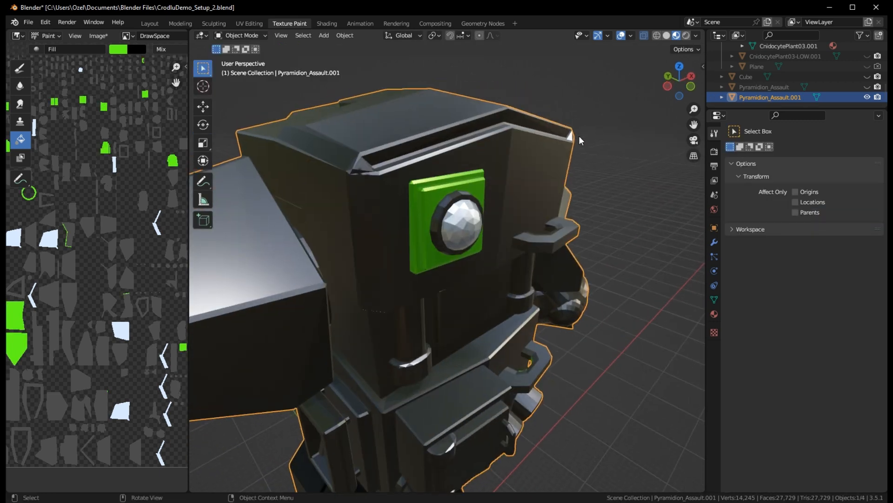